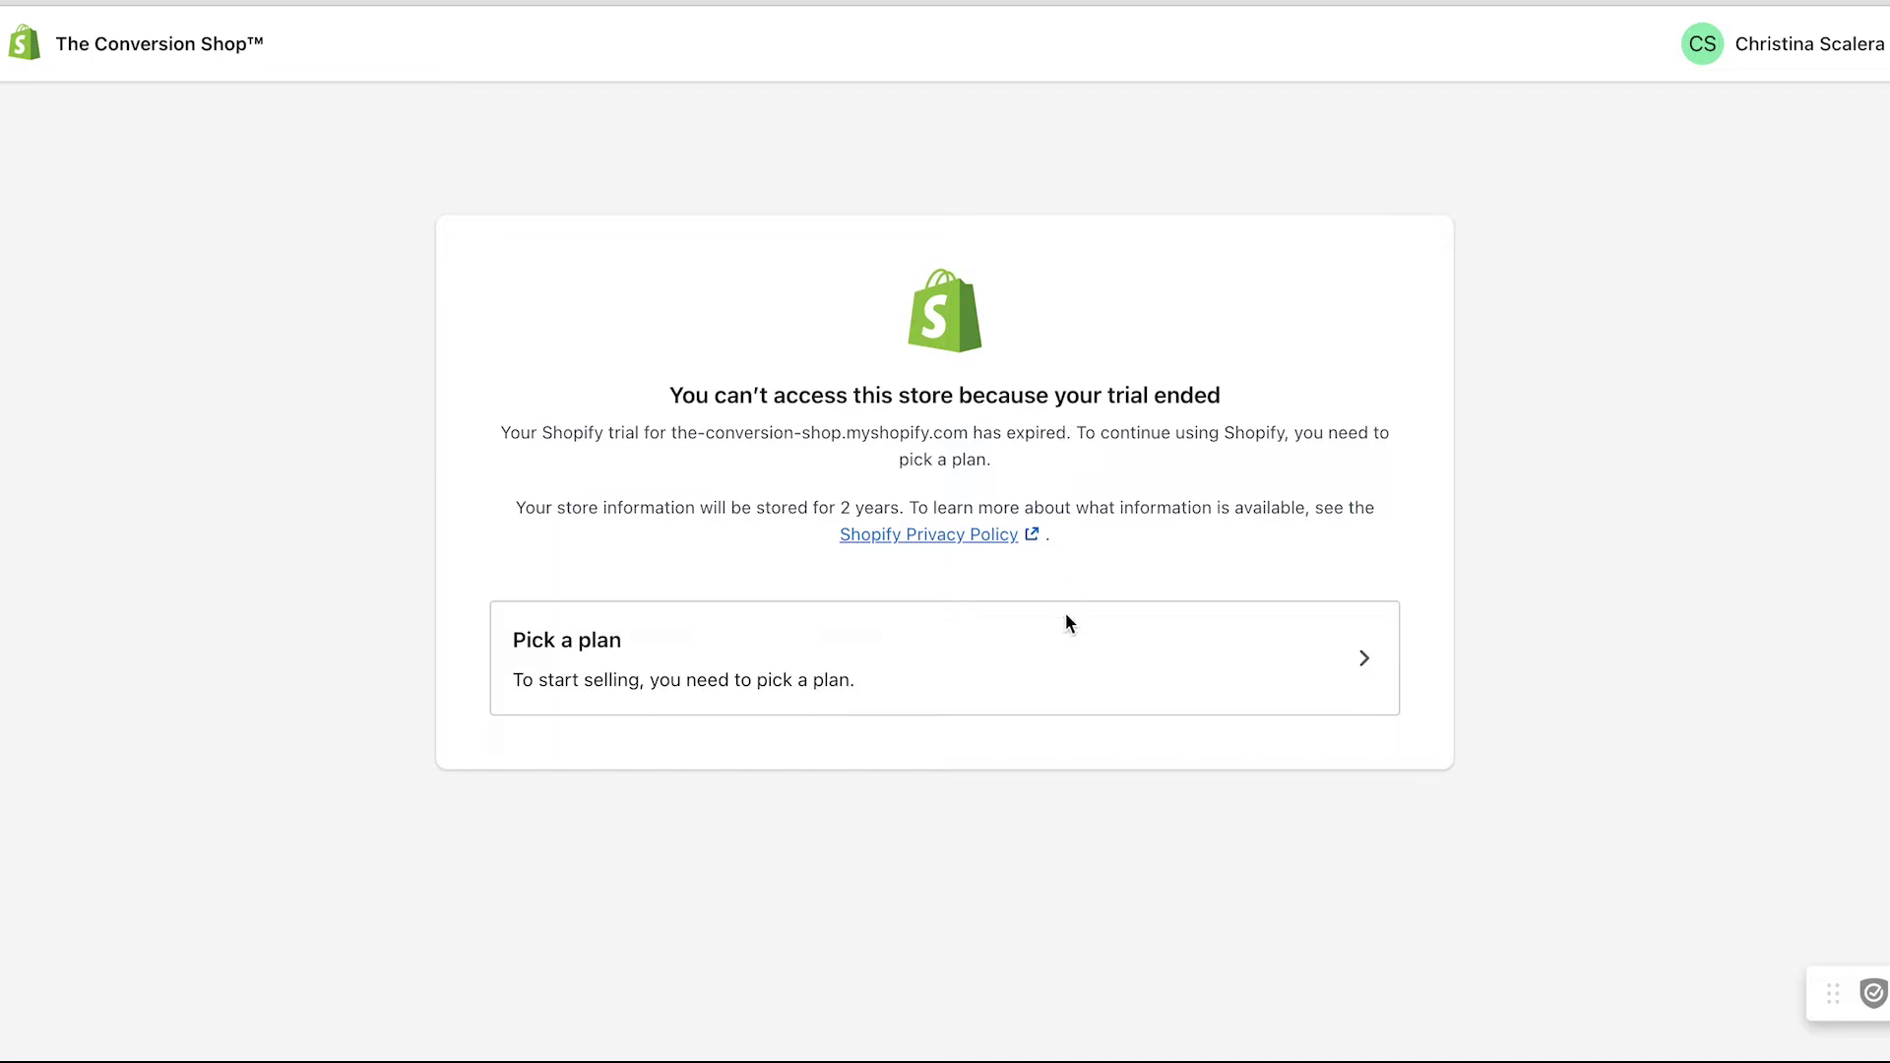
# Step: Pick the Basic Shopify plan at $29.00 per month with the monthly billing cycle
pyautogui.click(976, 677)
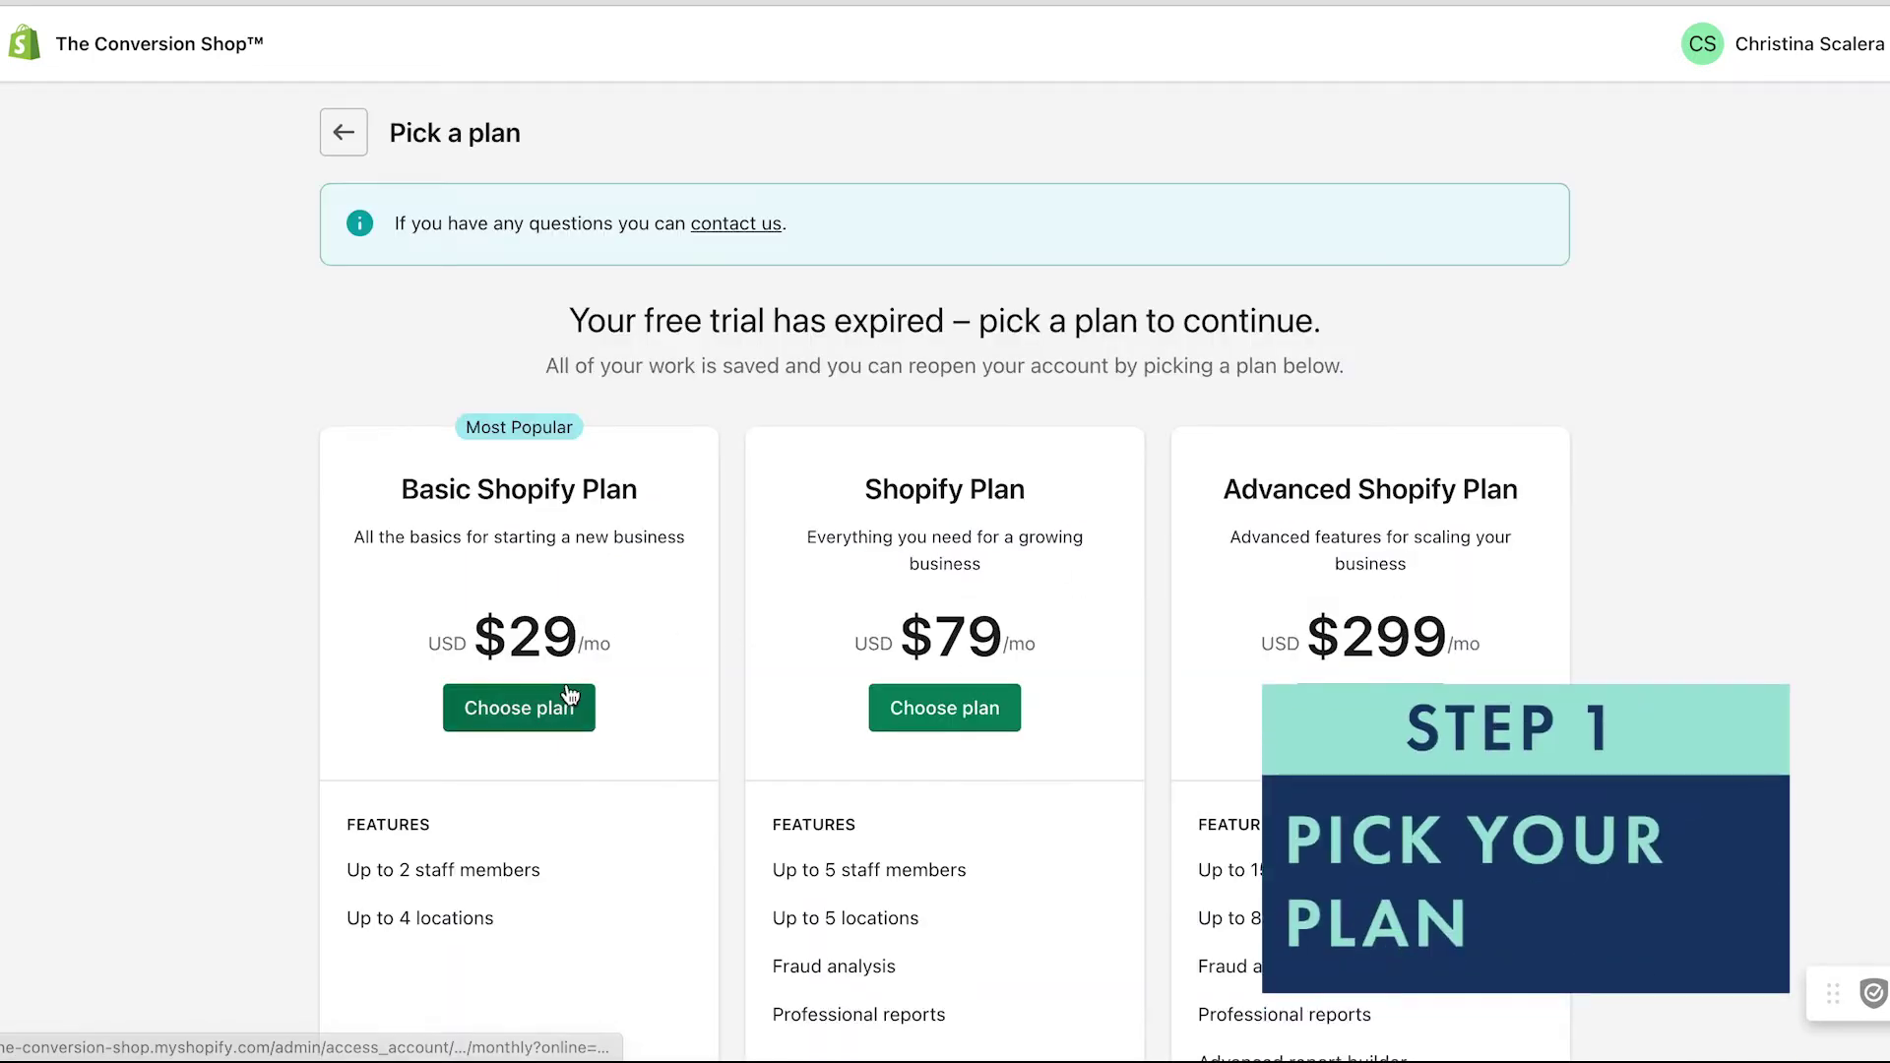
pyautogui.click(532, 713)
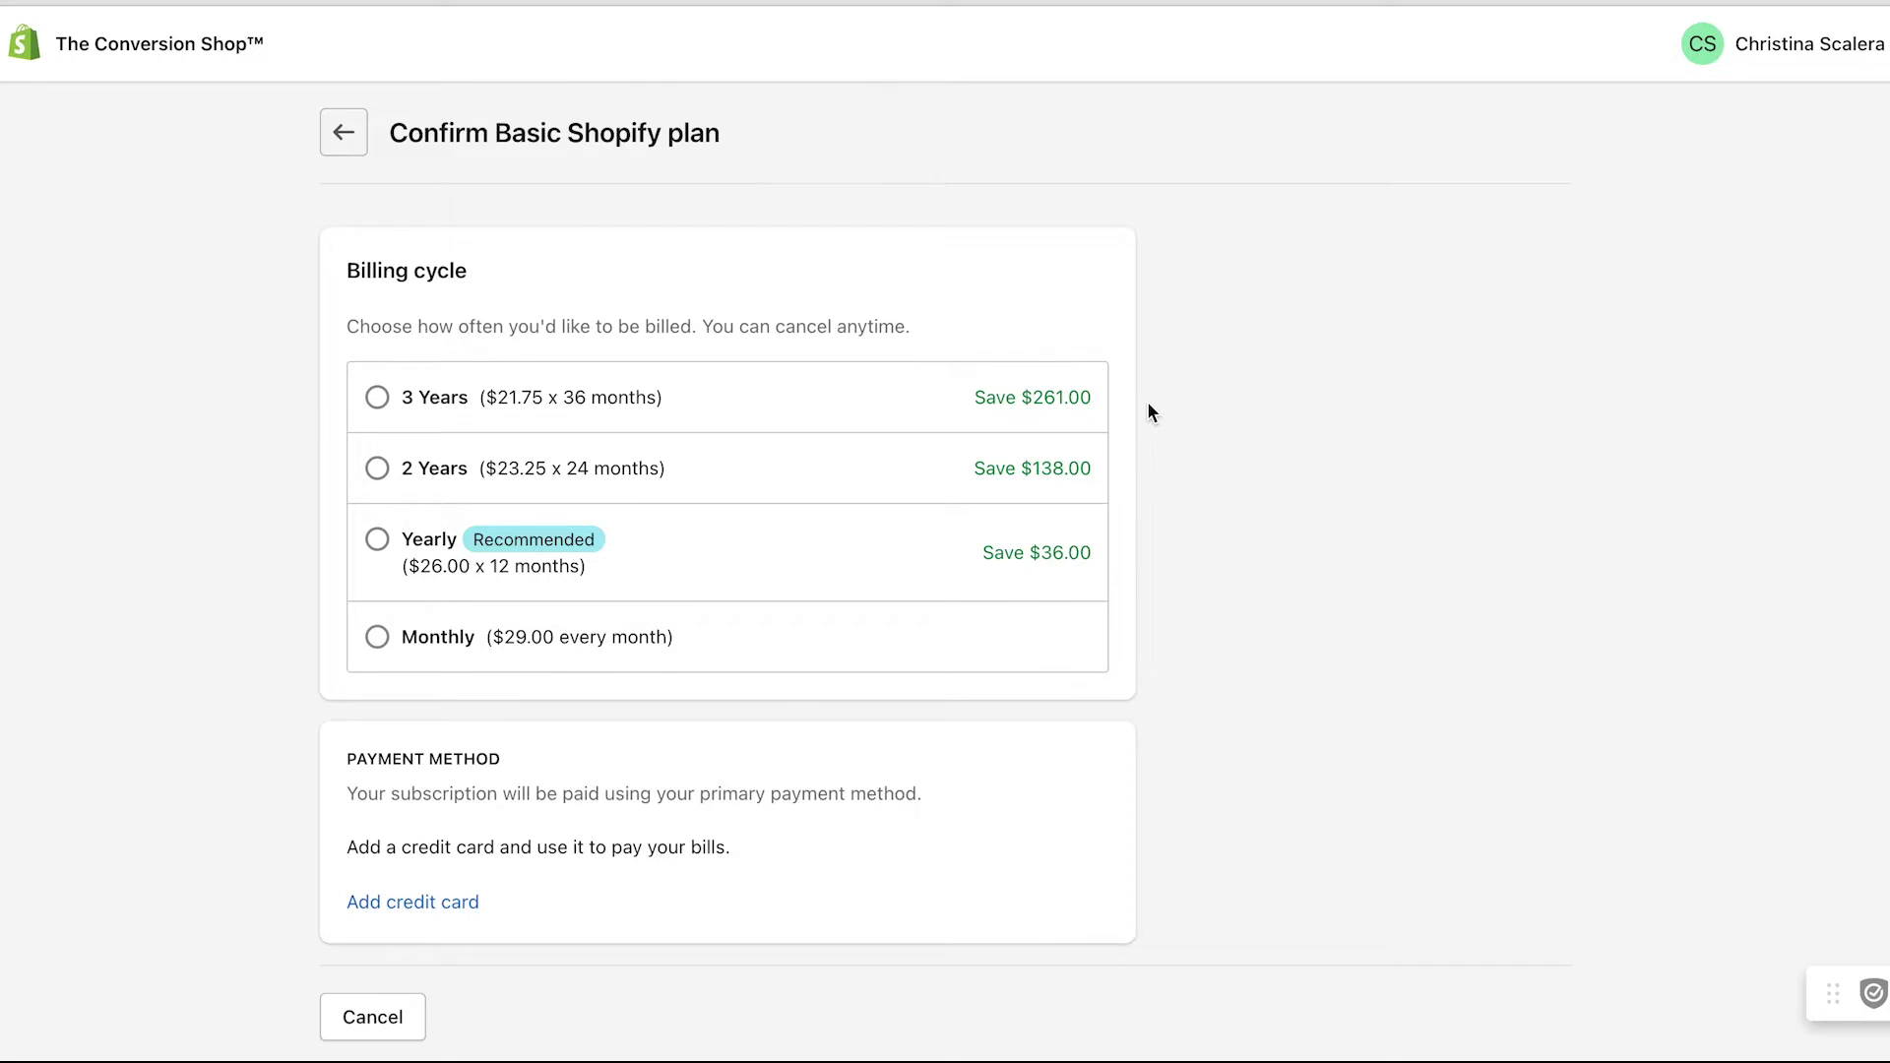
pyautogui.click(985, 637)
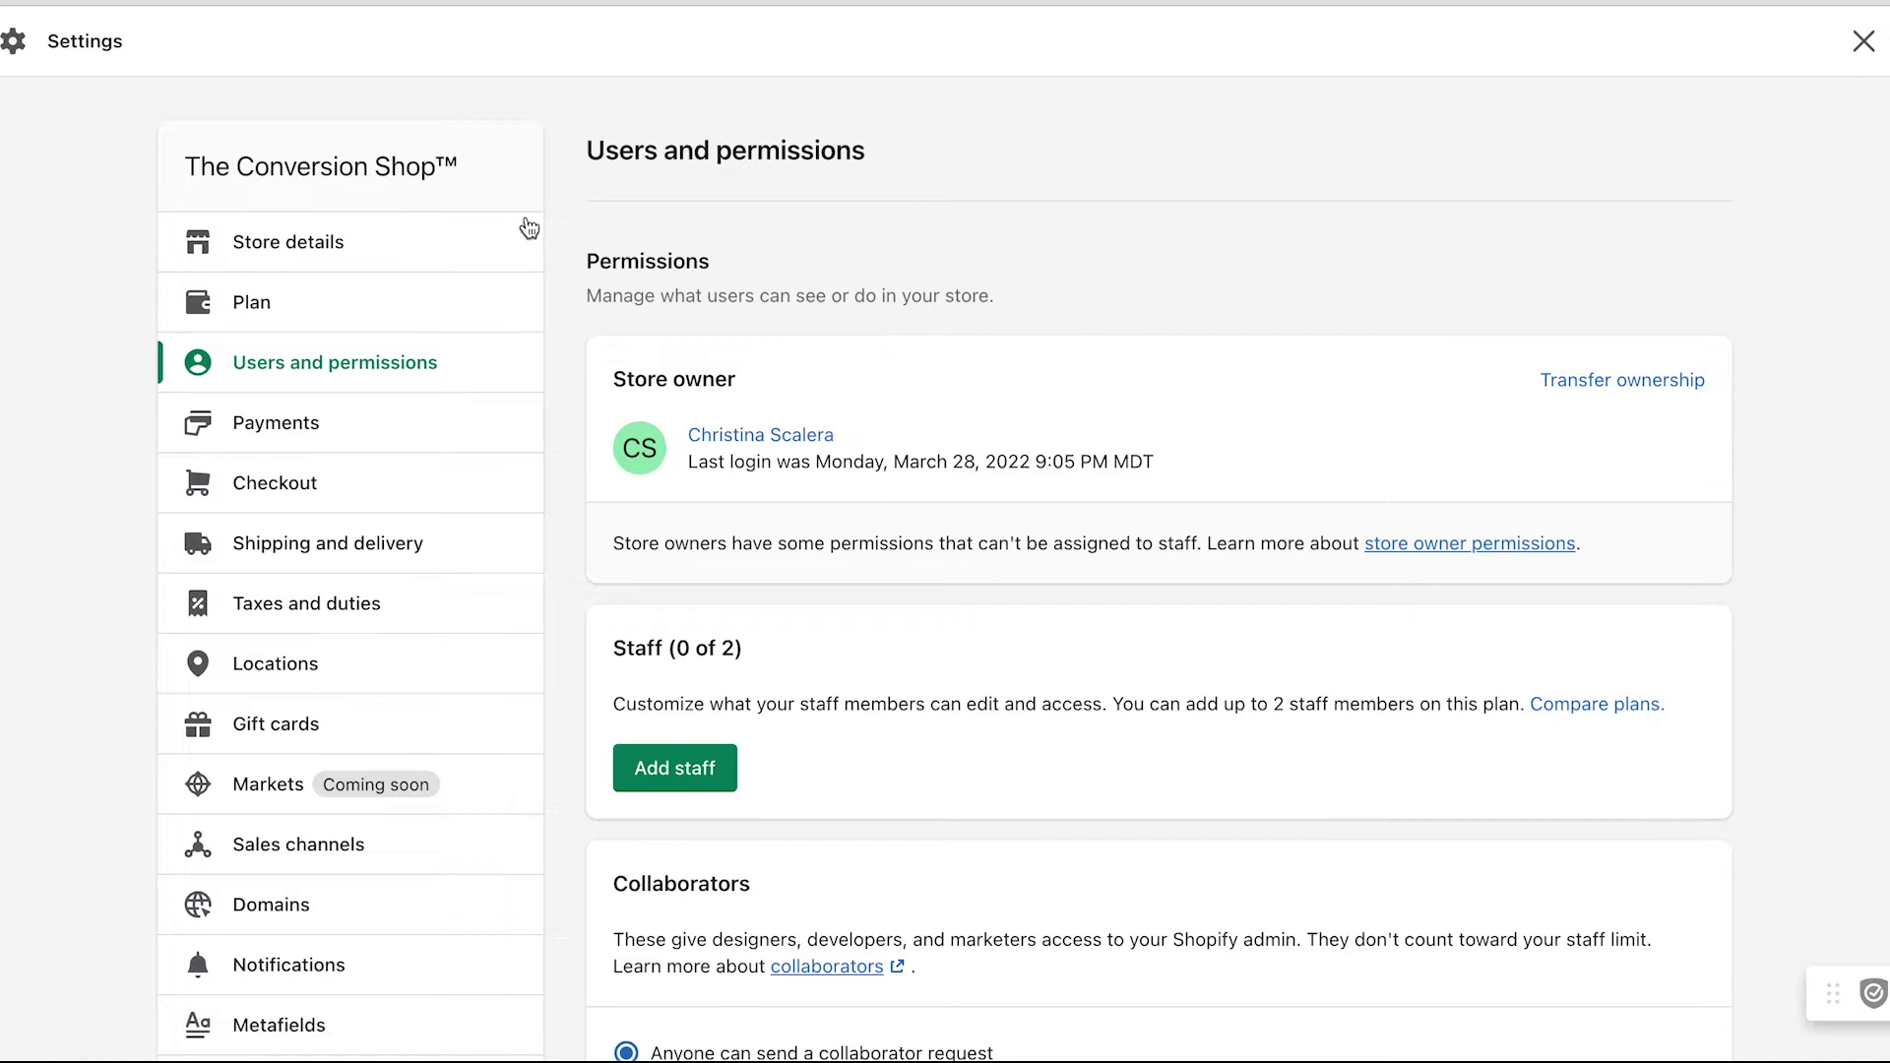
# Step: Look over the store details settings
pyautogui.click(420, 248)
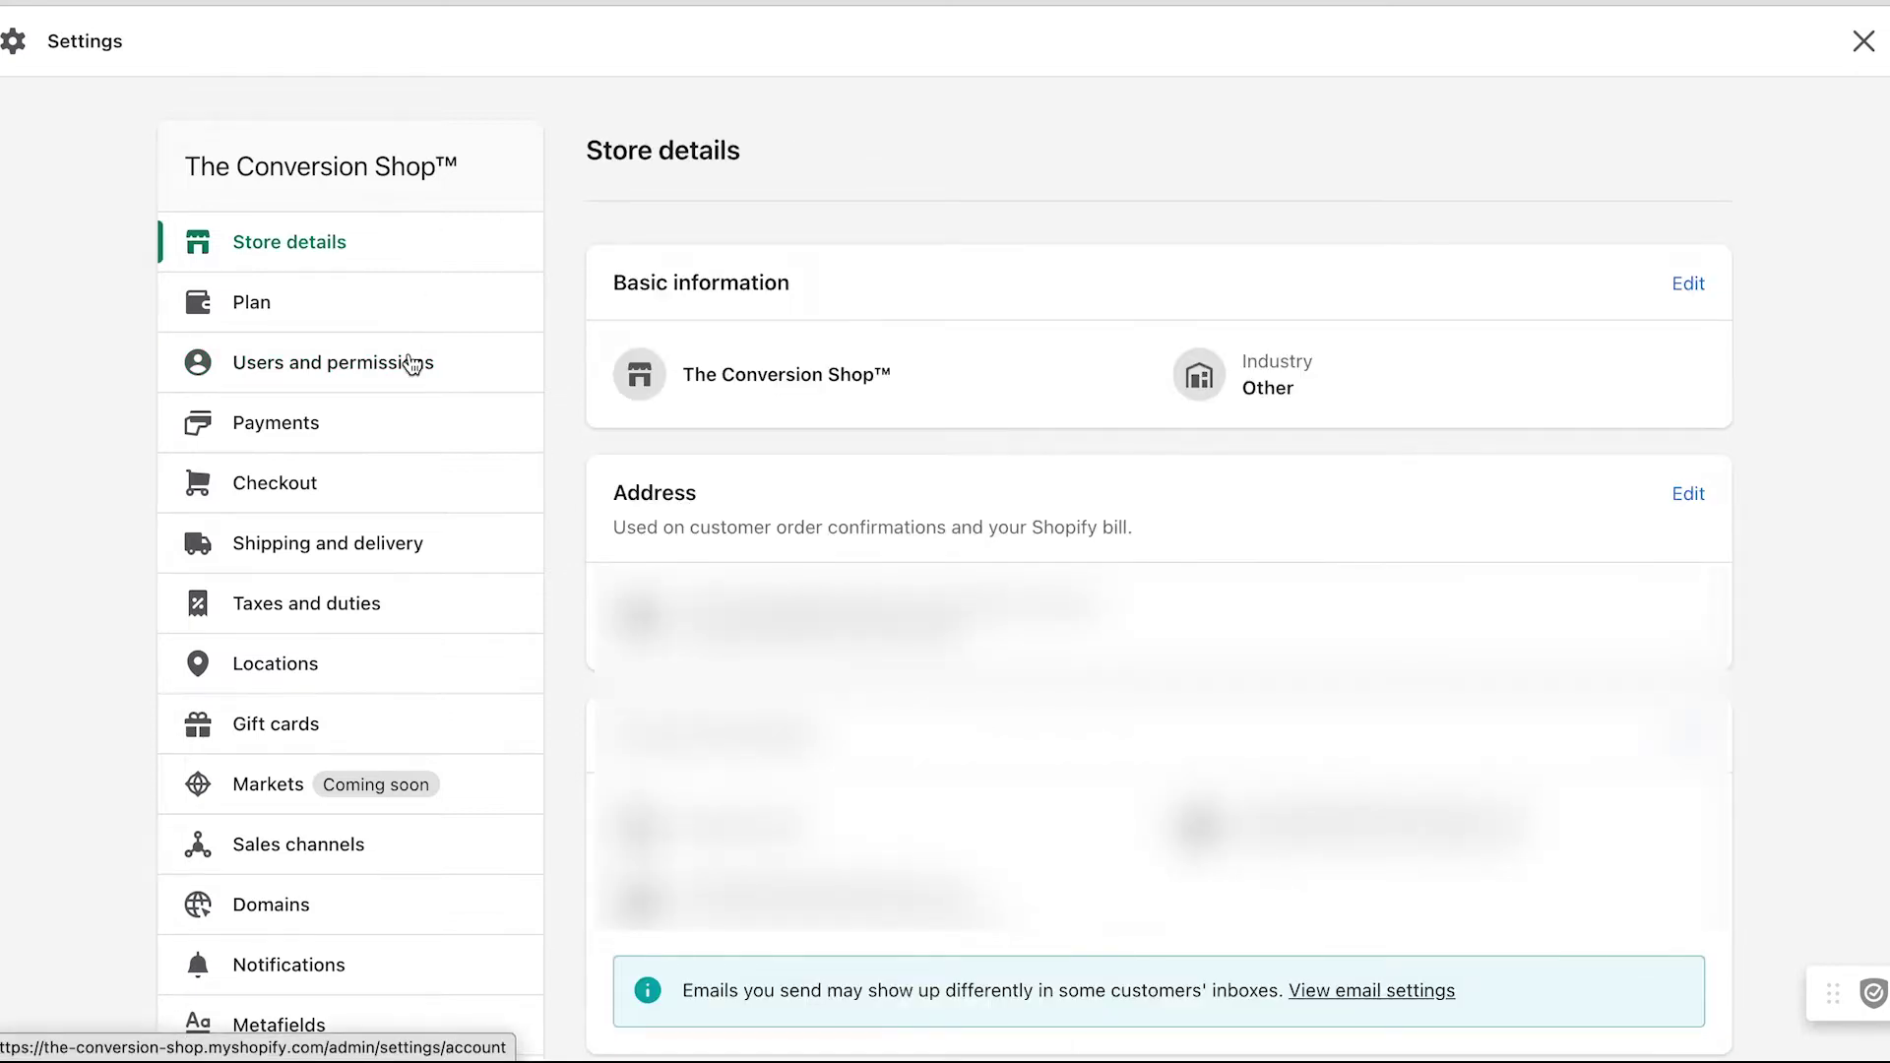
pyautogui.scroll(-6, 730, 546)
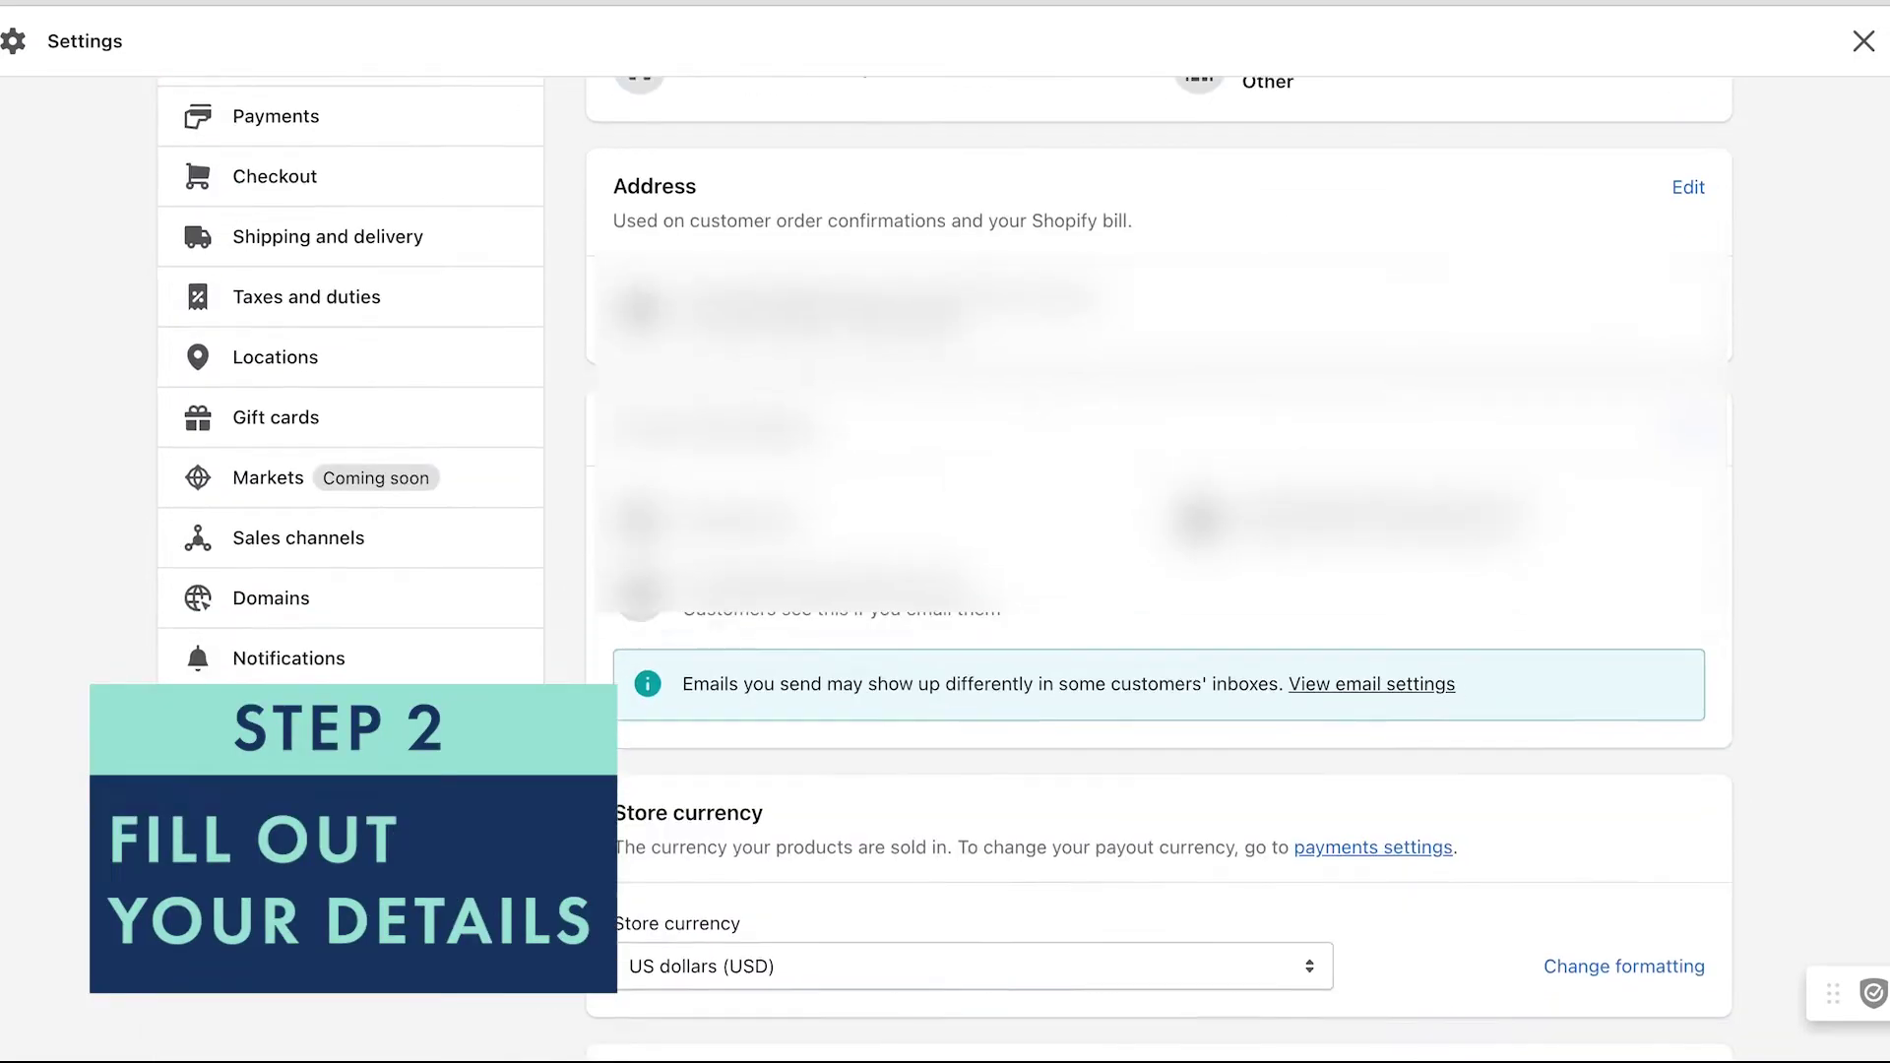
pyautogui.scroll(7, 730, 528)
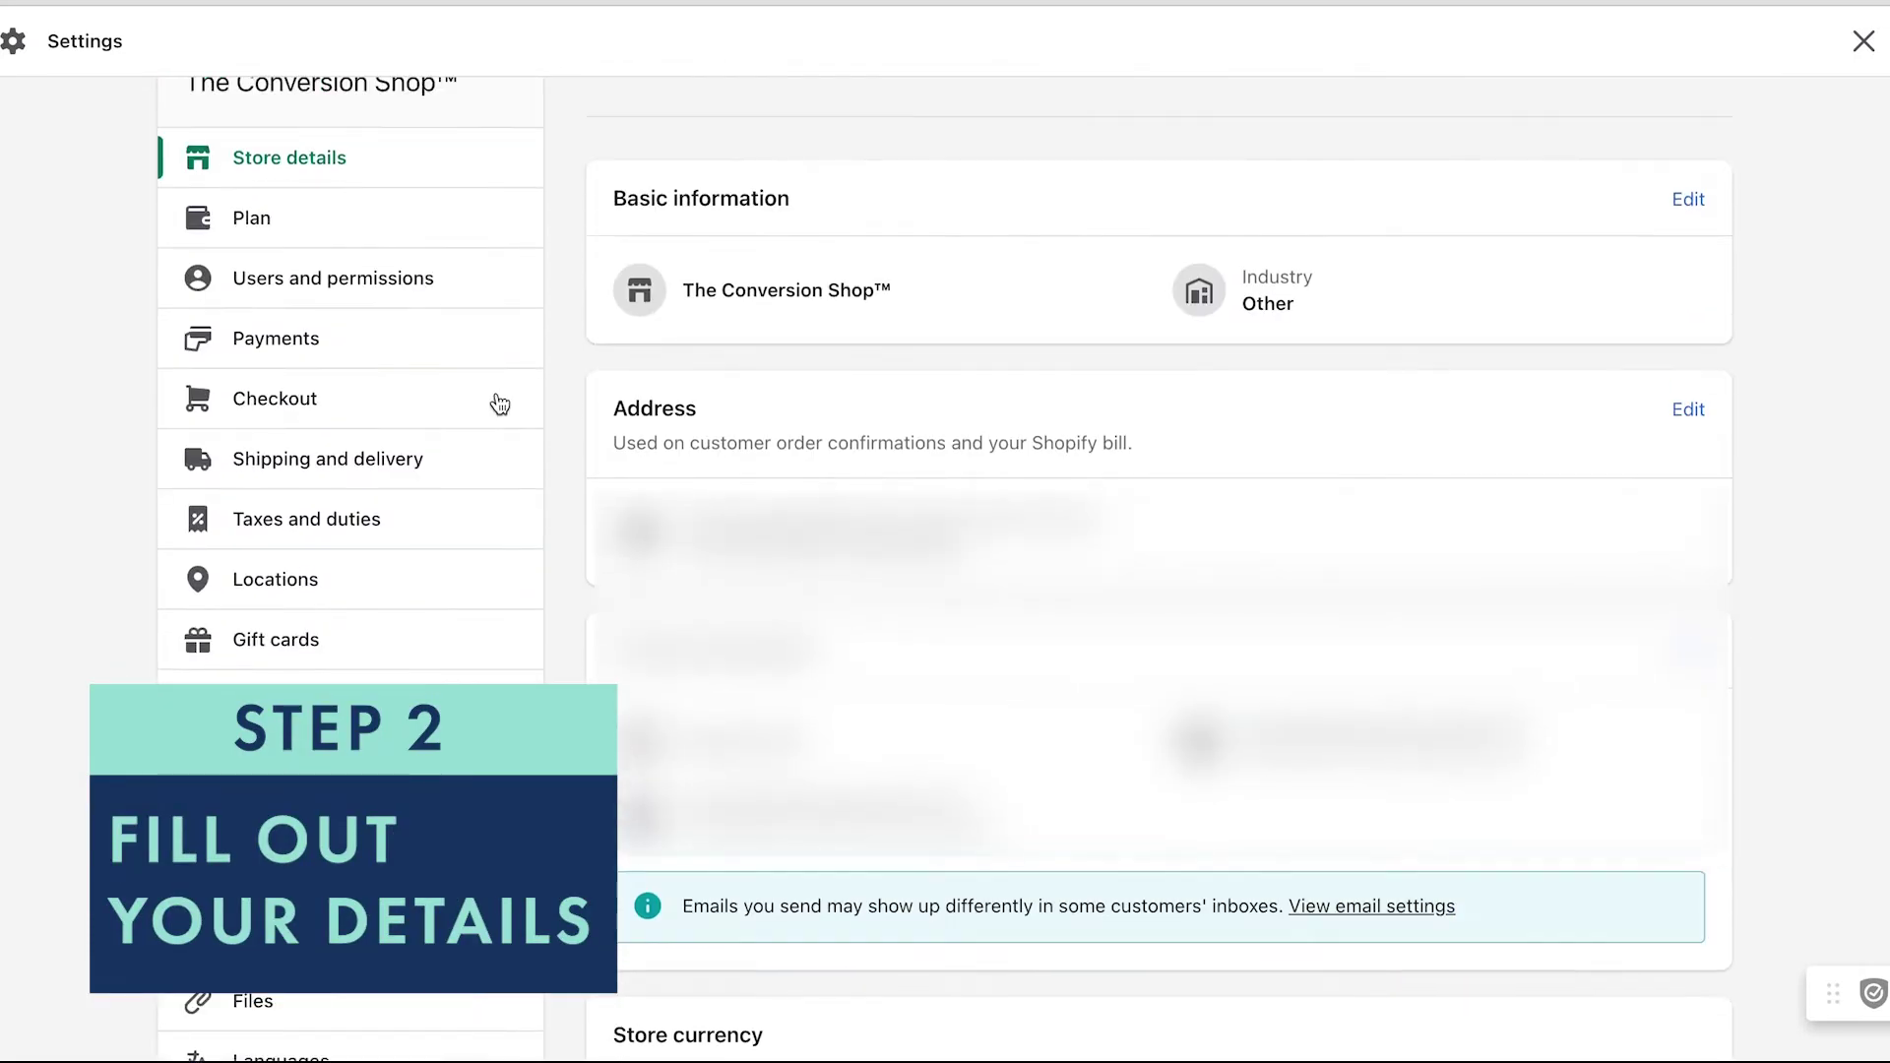
# Step: Activate and complete Shopify Payments setup as an individual or sole proprietor
pyautogui.click(426, 357)
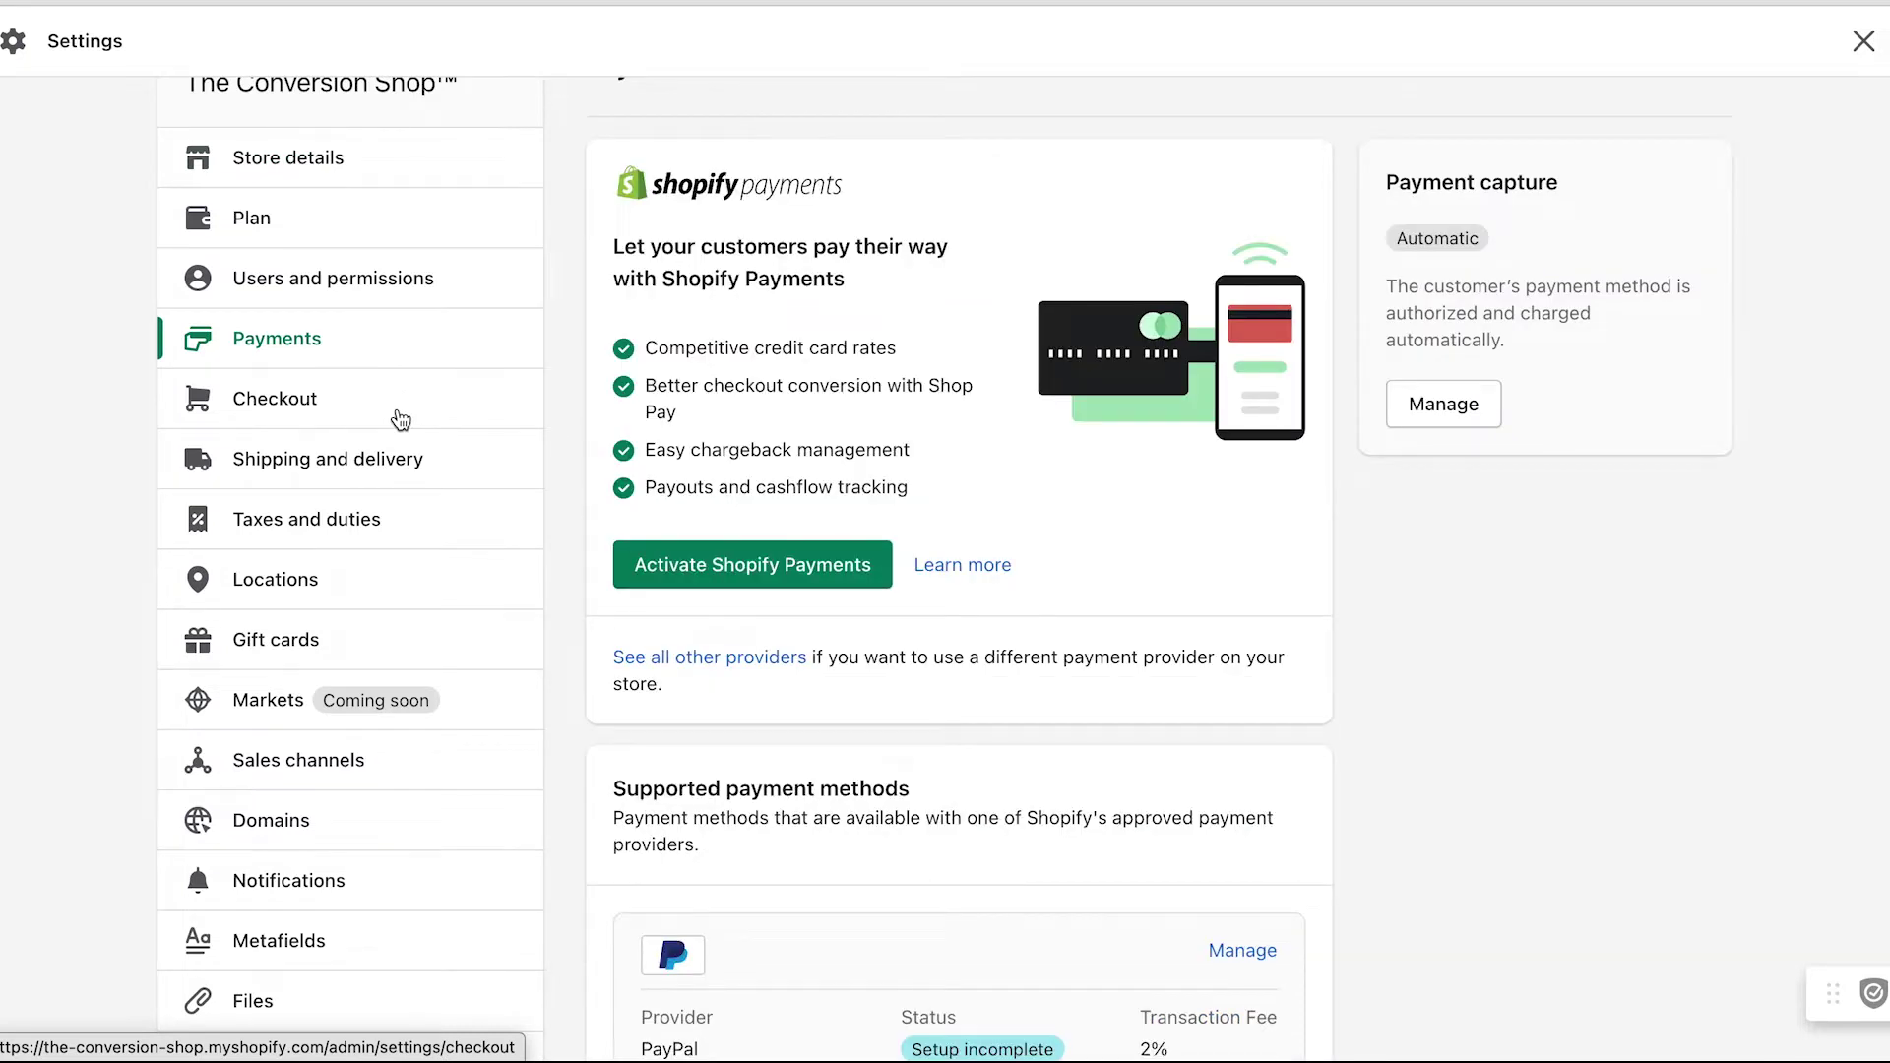
pyautogui.click(760, 551)
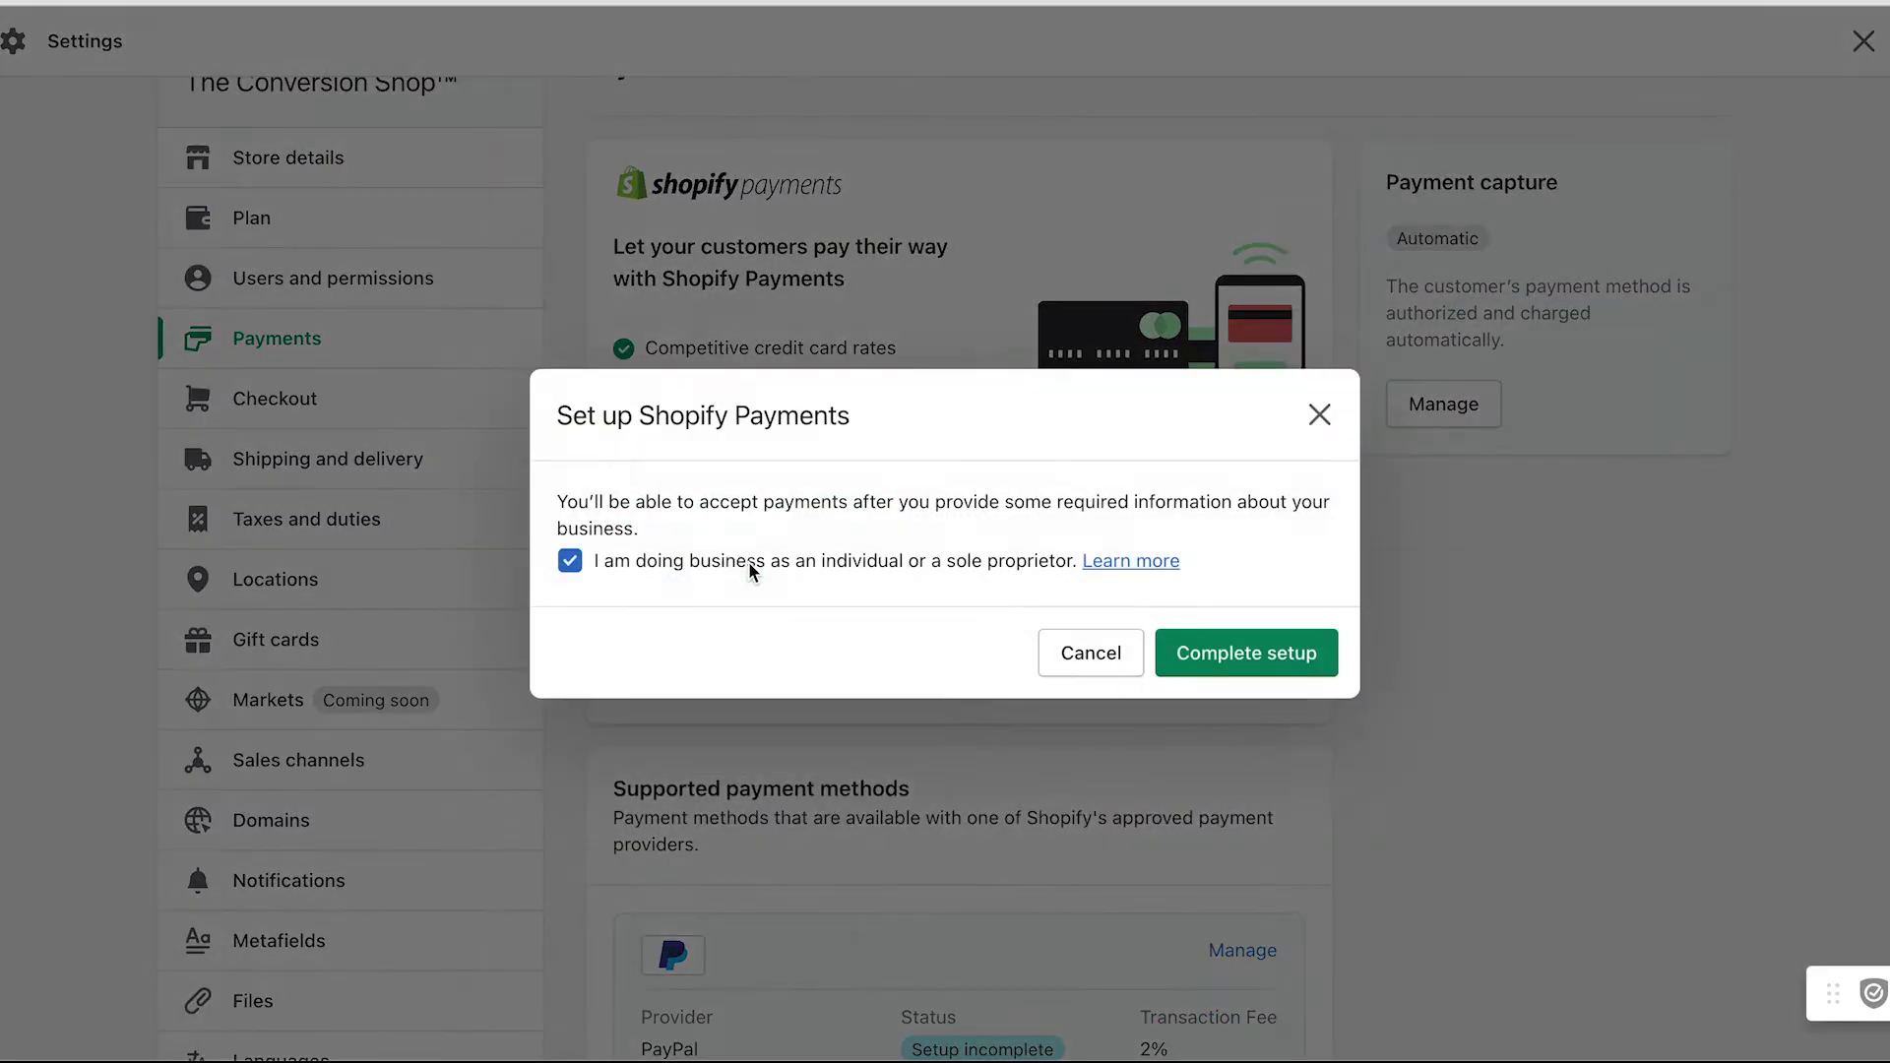
pyautogui.click(1230, 654)
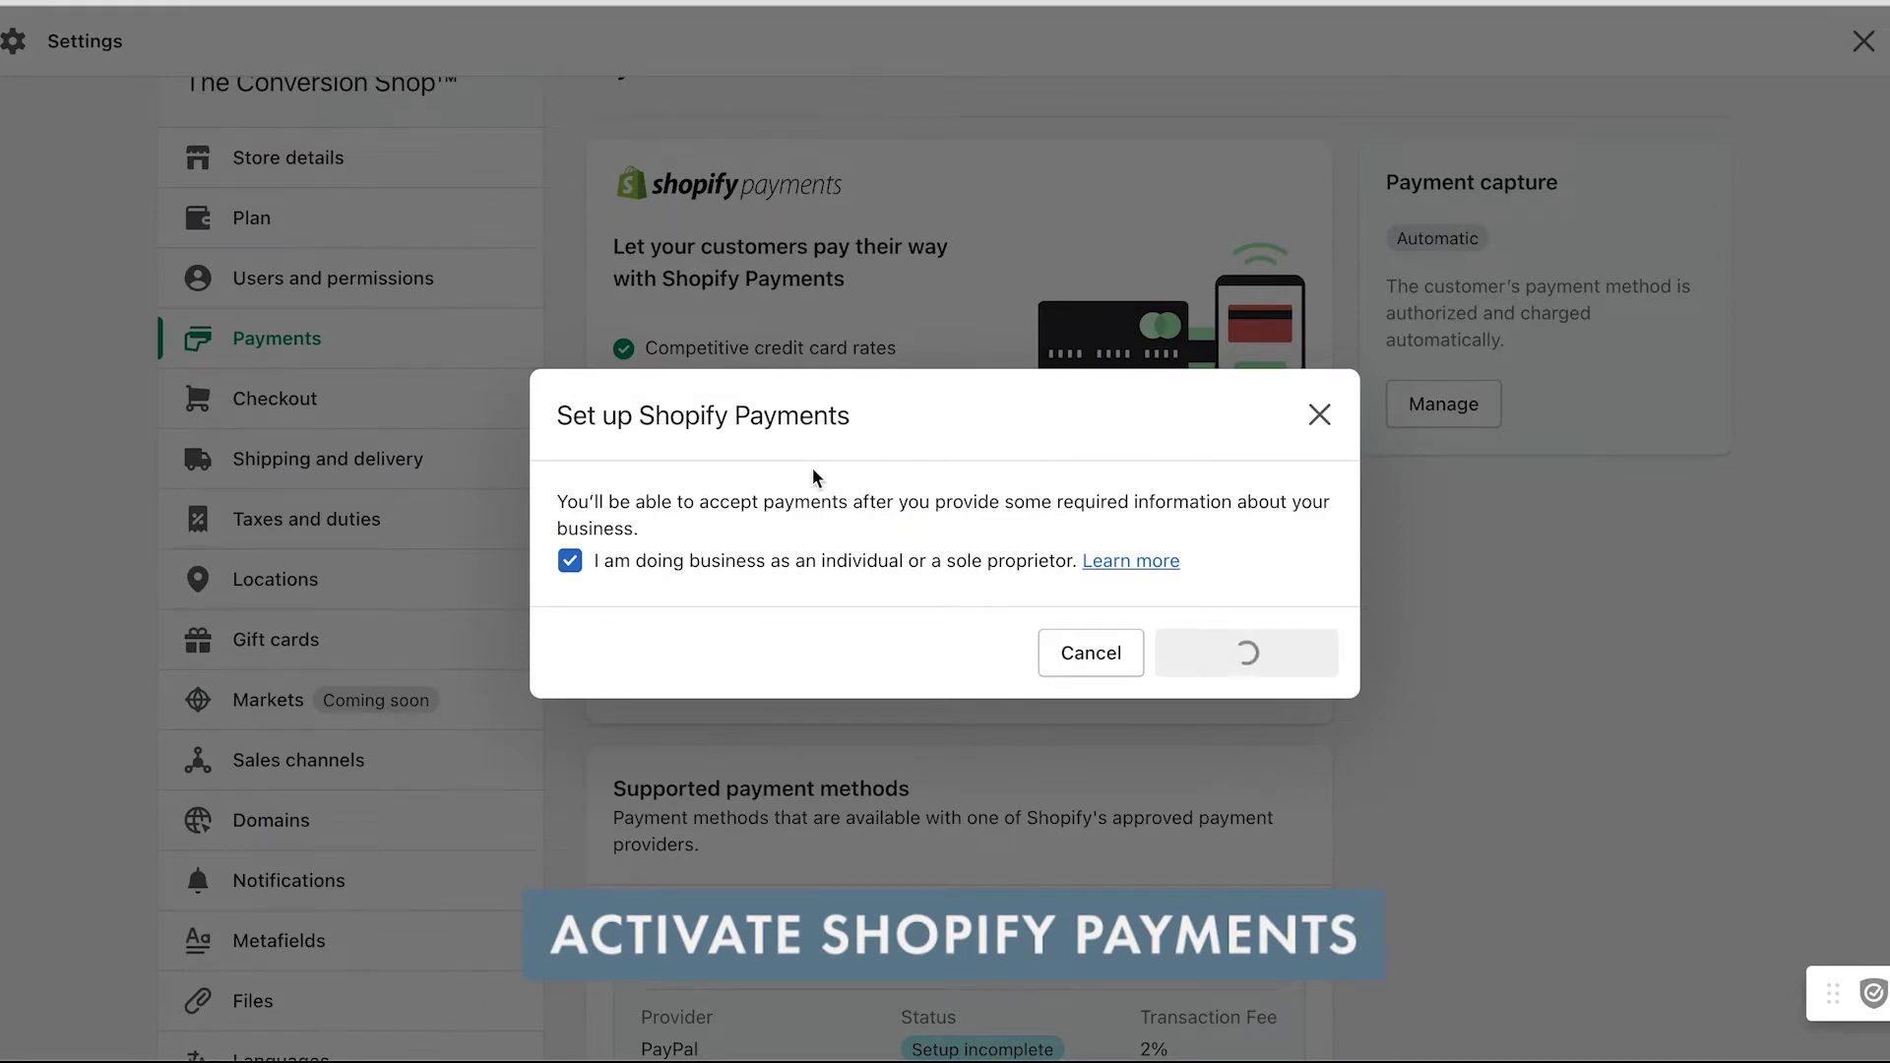
pyautogui.click(350, 674)
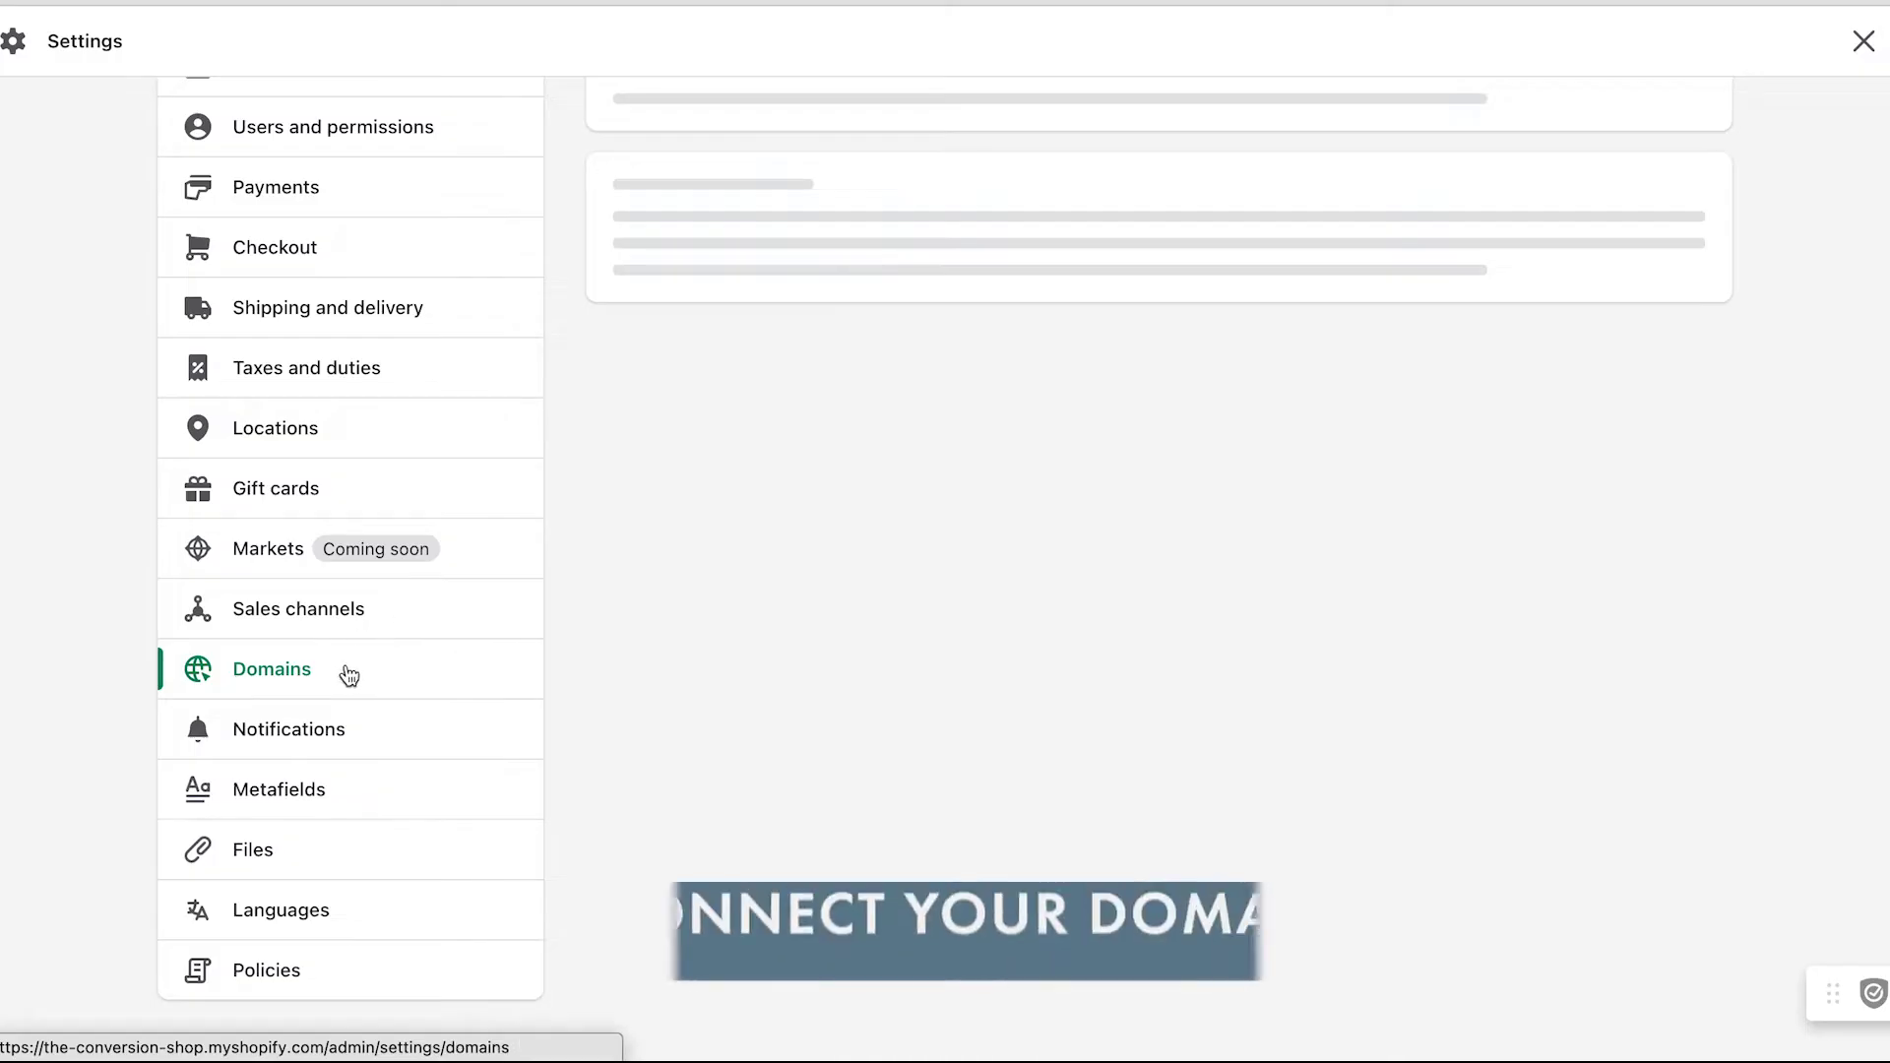
# Step: Review the connected domain on the Domains page, then close Settings to return Home
pyautogui.scroll(2, 349, 675)
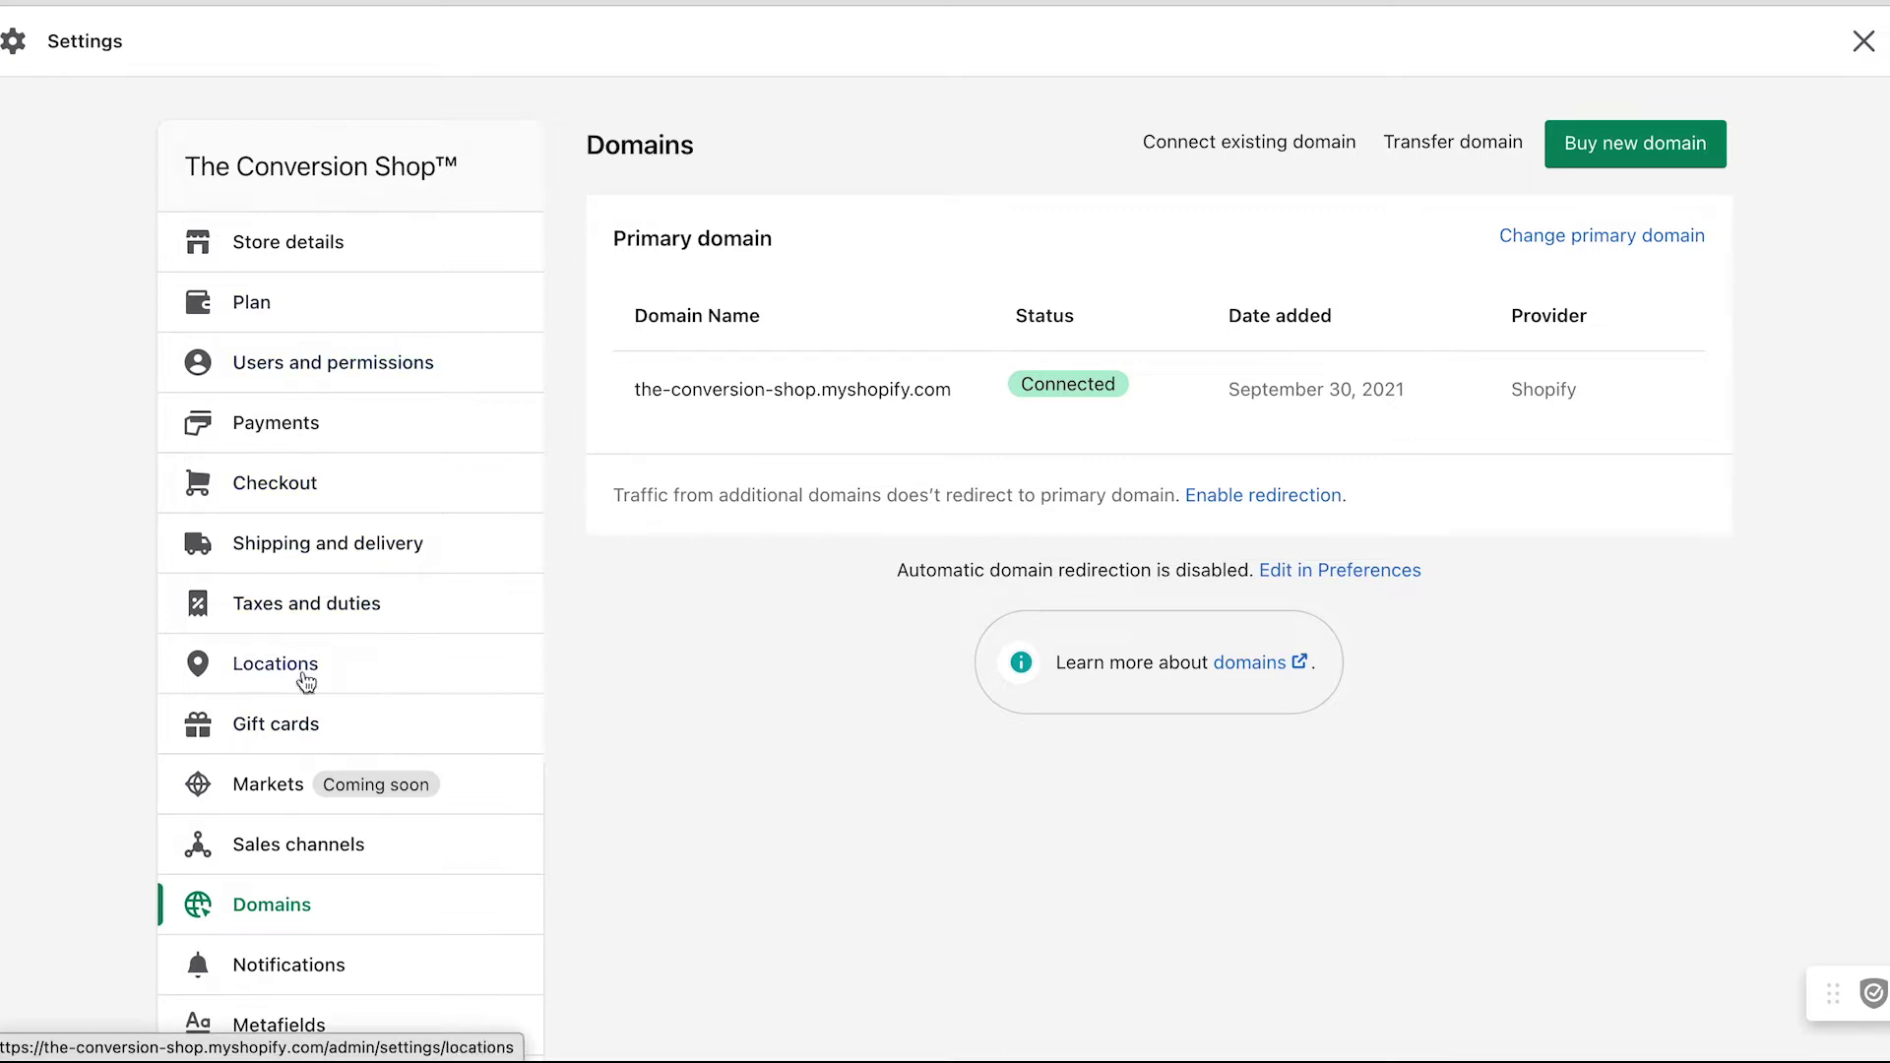
pyautogui.scroll(-1, 286, 787)
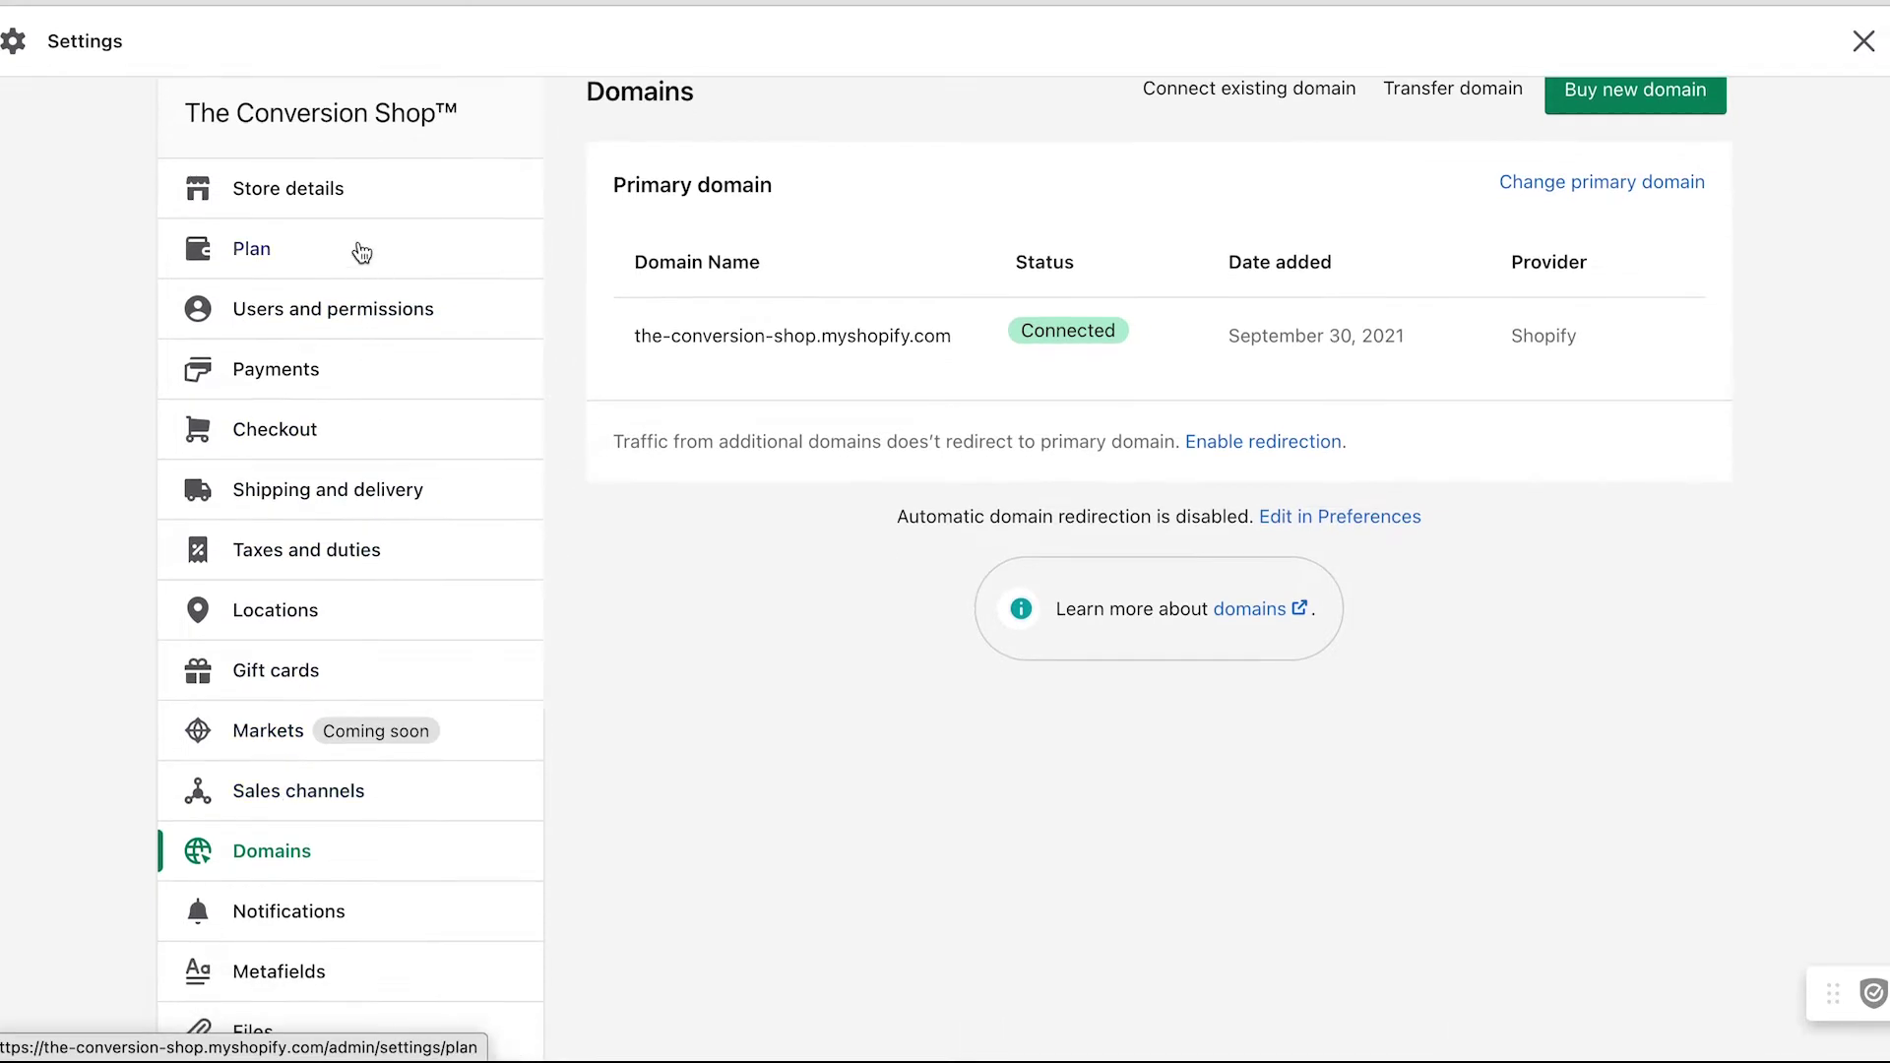
pyautogui.scroll(-3, 354, 646)
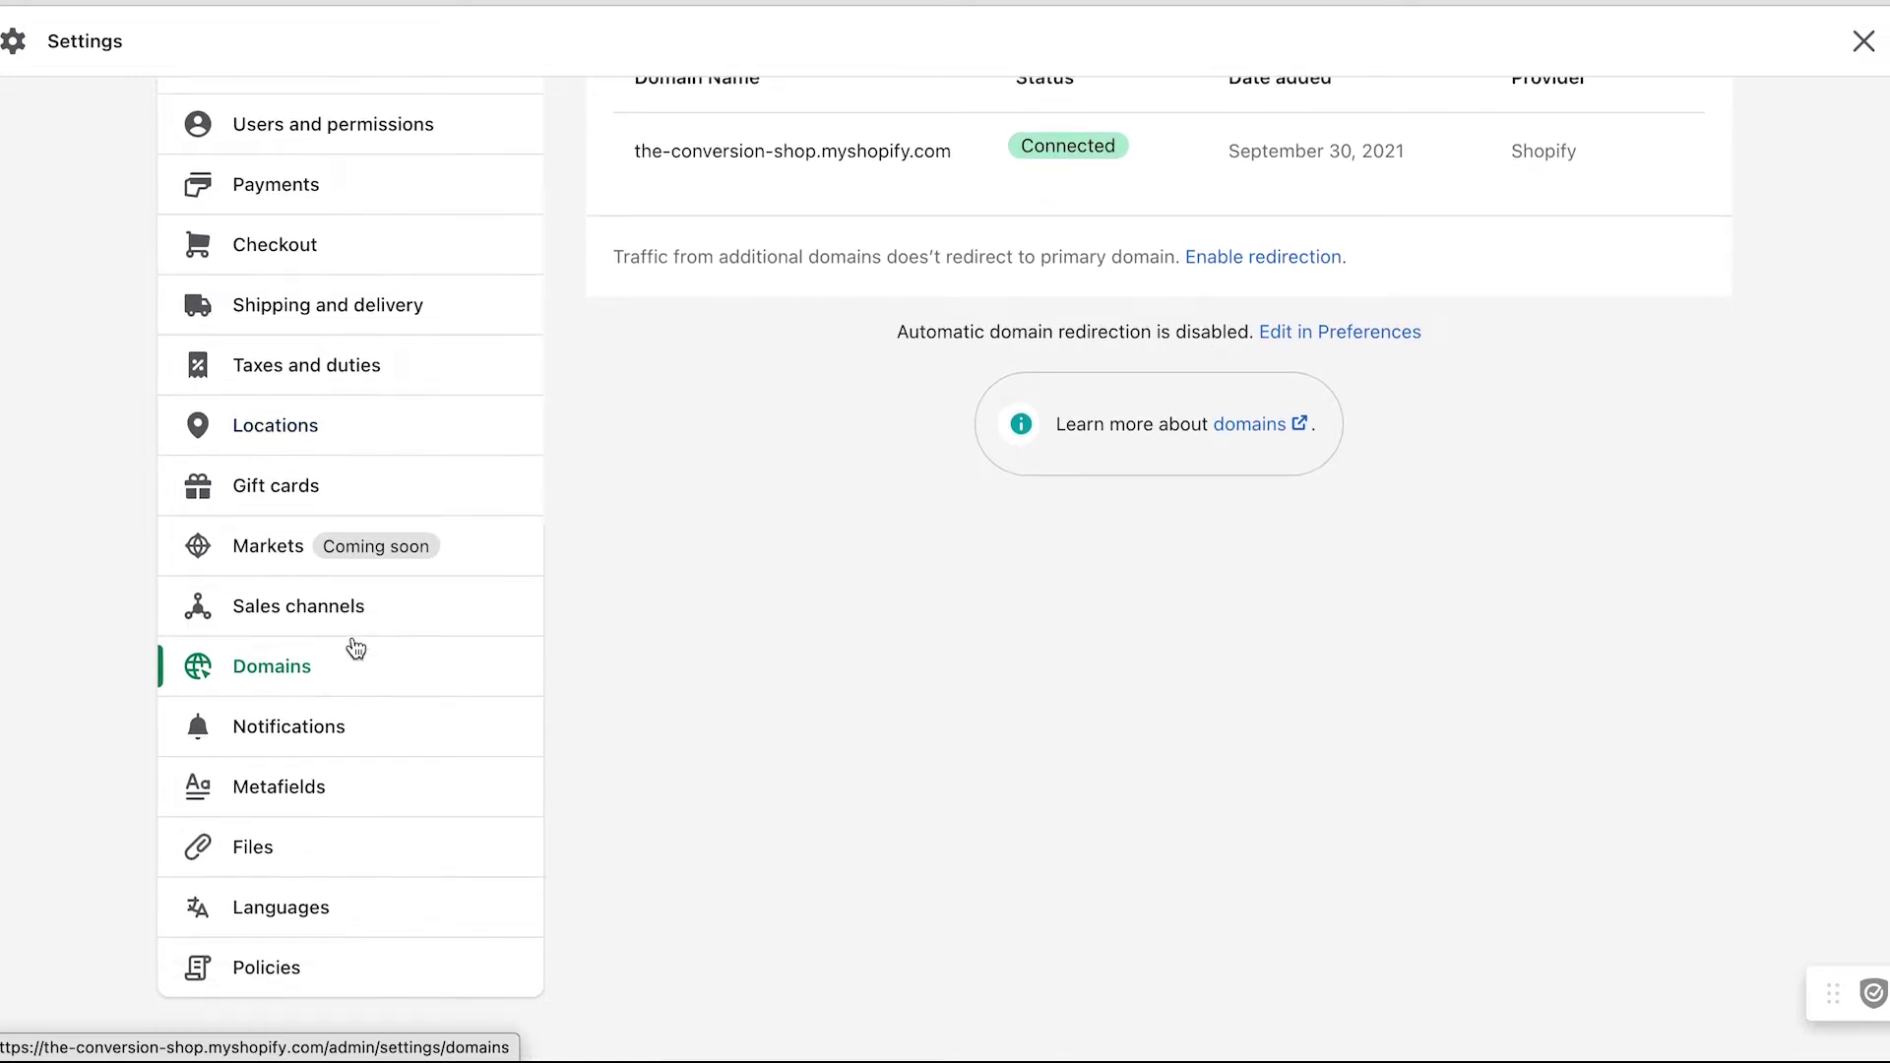
pyautogui.scroll(4, 355, 647)
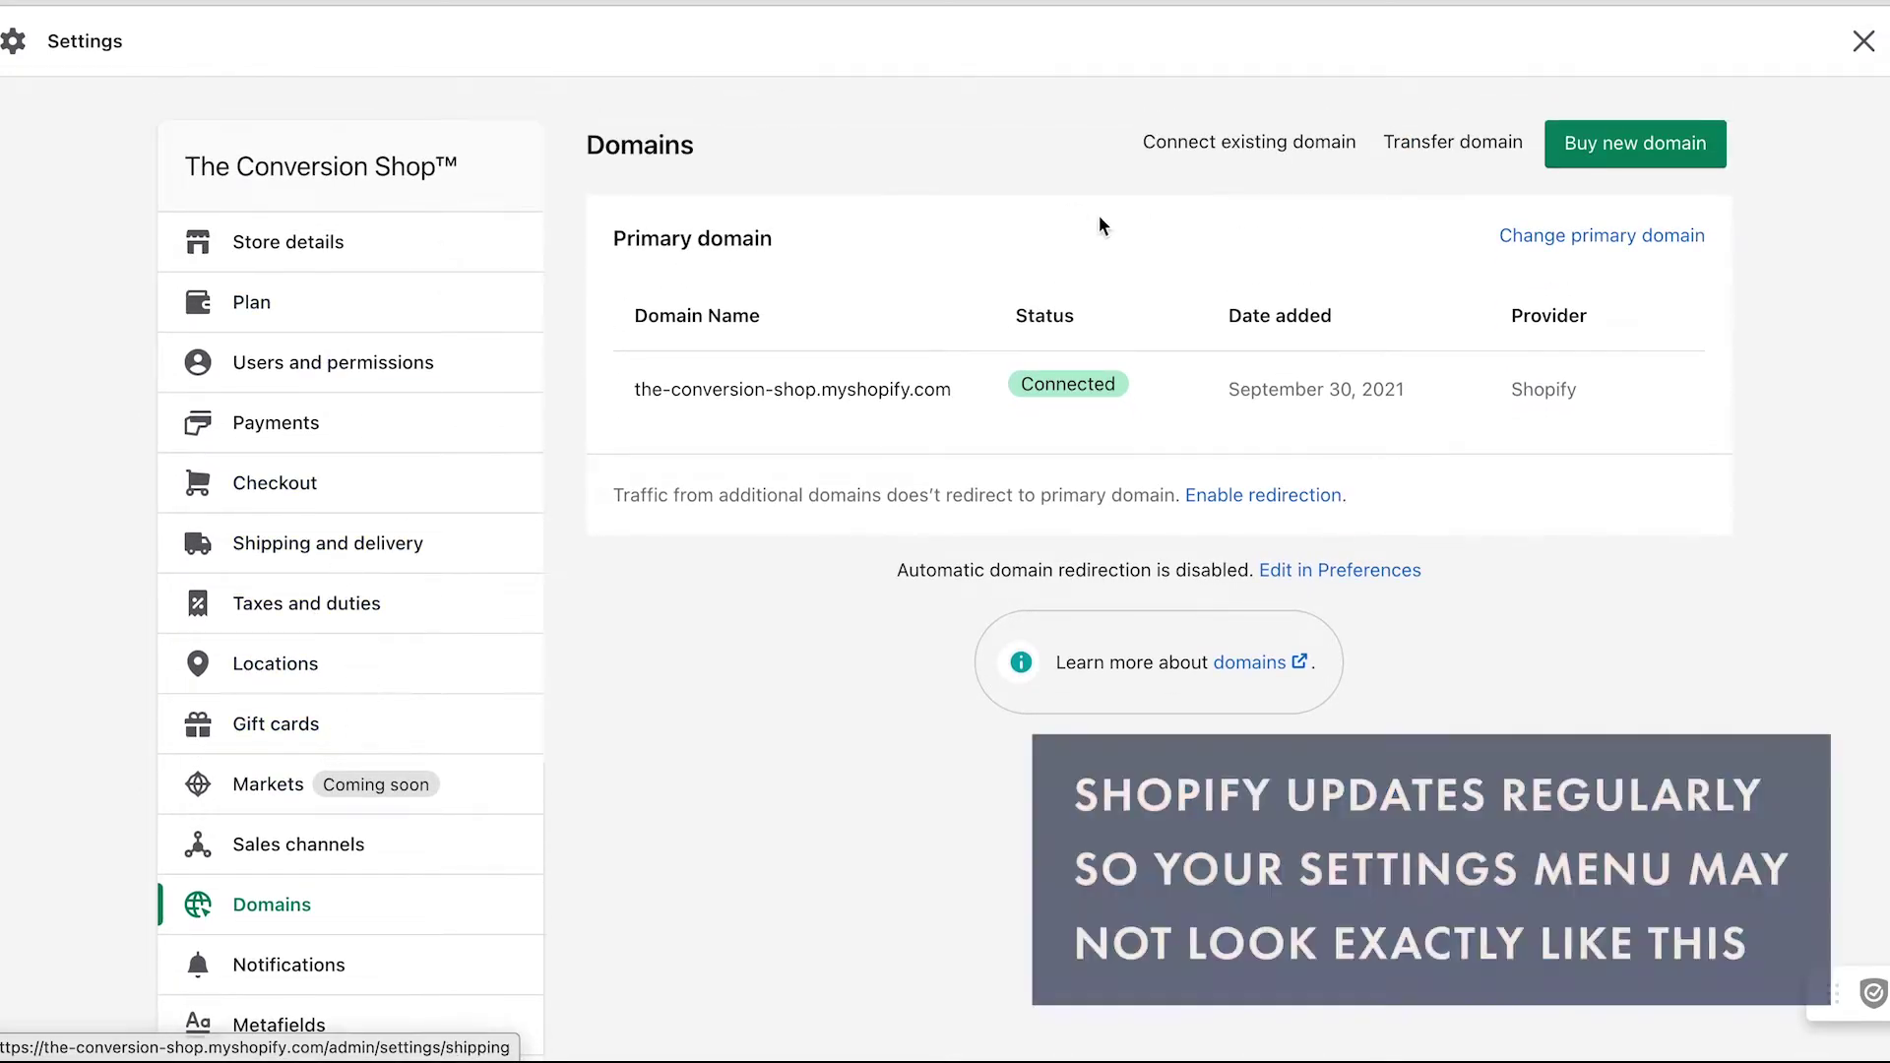
pyautogui.scroll(-4, 413, 824)
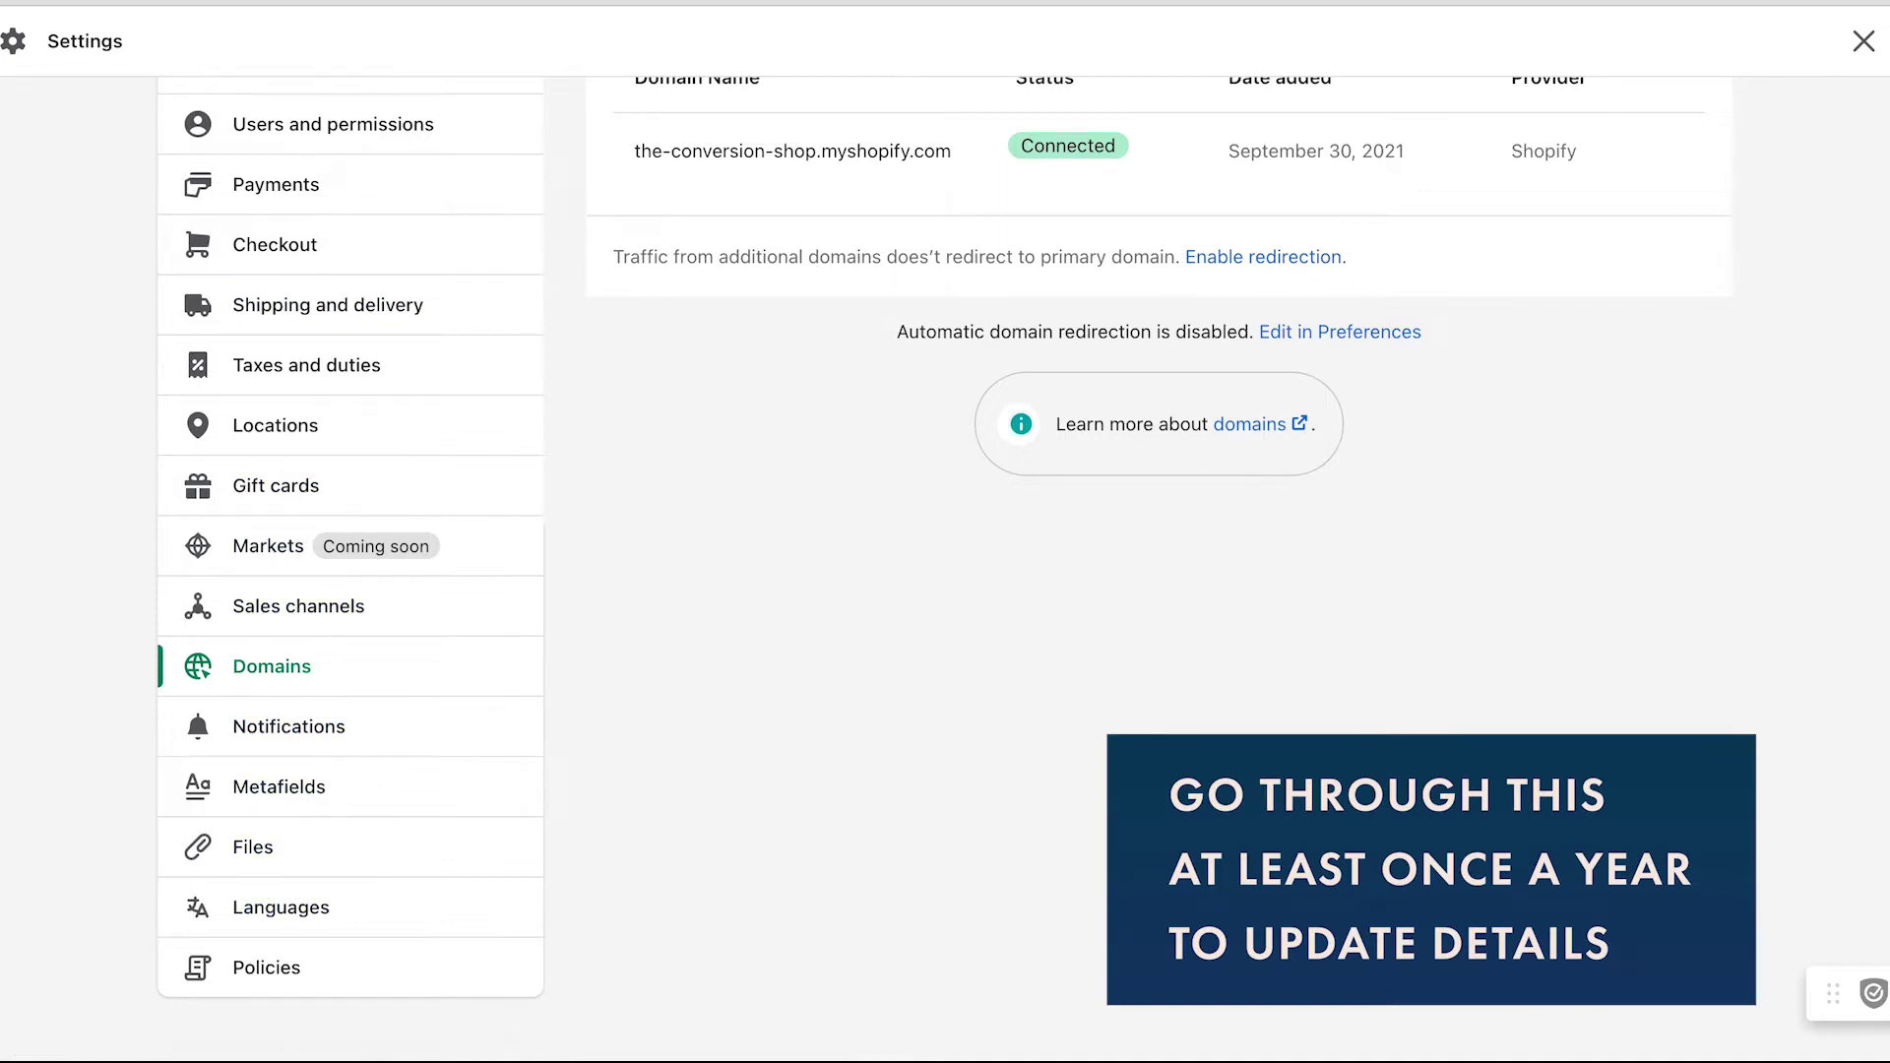
pyautogui.click(1860, 44)
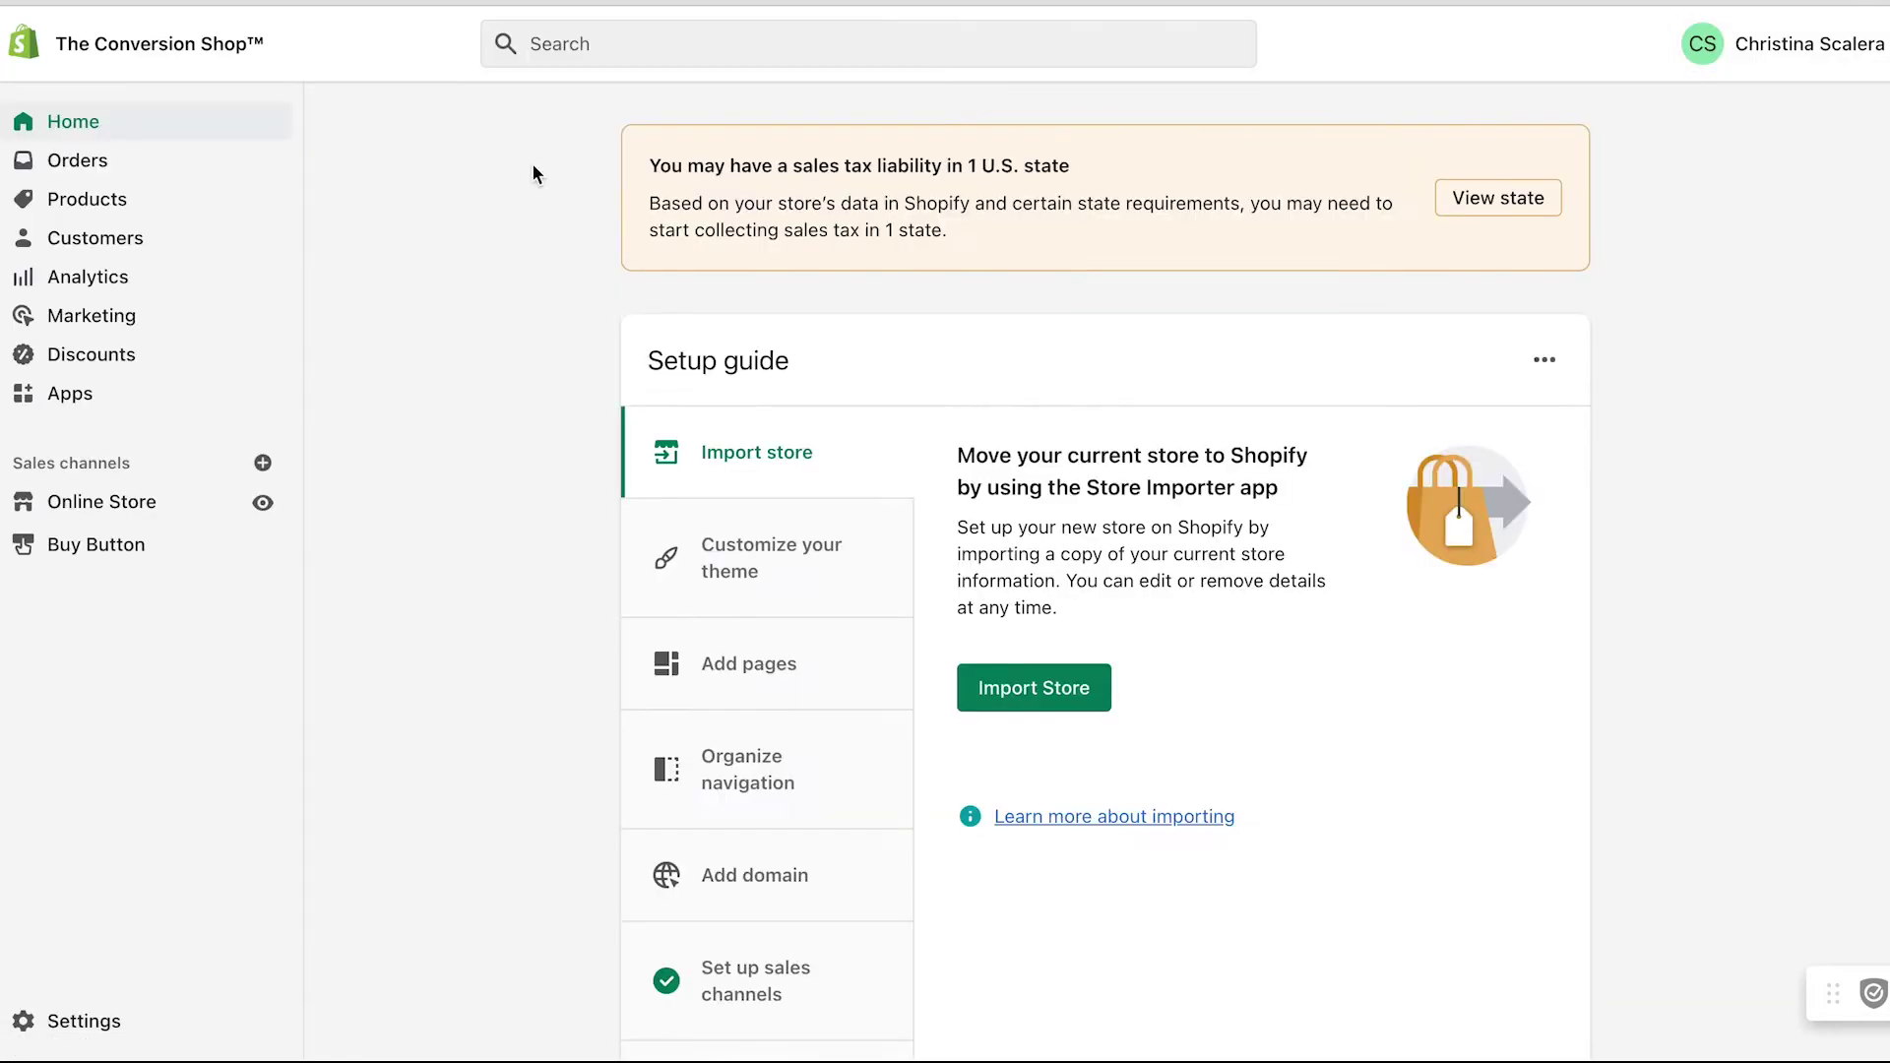
# Step: Go from the Setup guide's Customize your theme task to Themes and scroll to Theme library
pyautogui.scroll(-3, 727, 374)
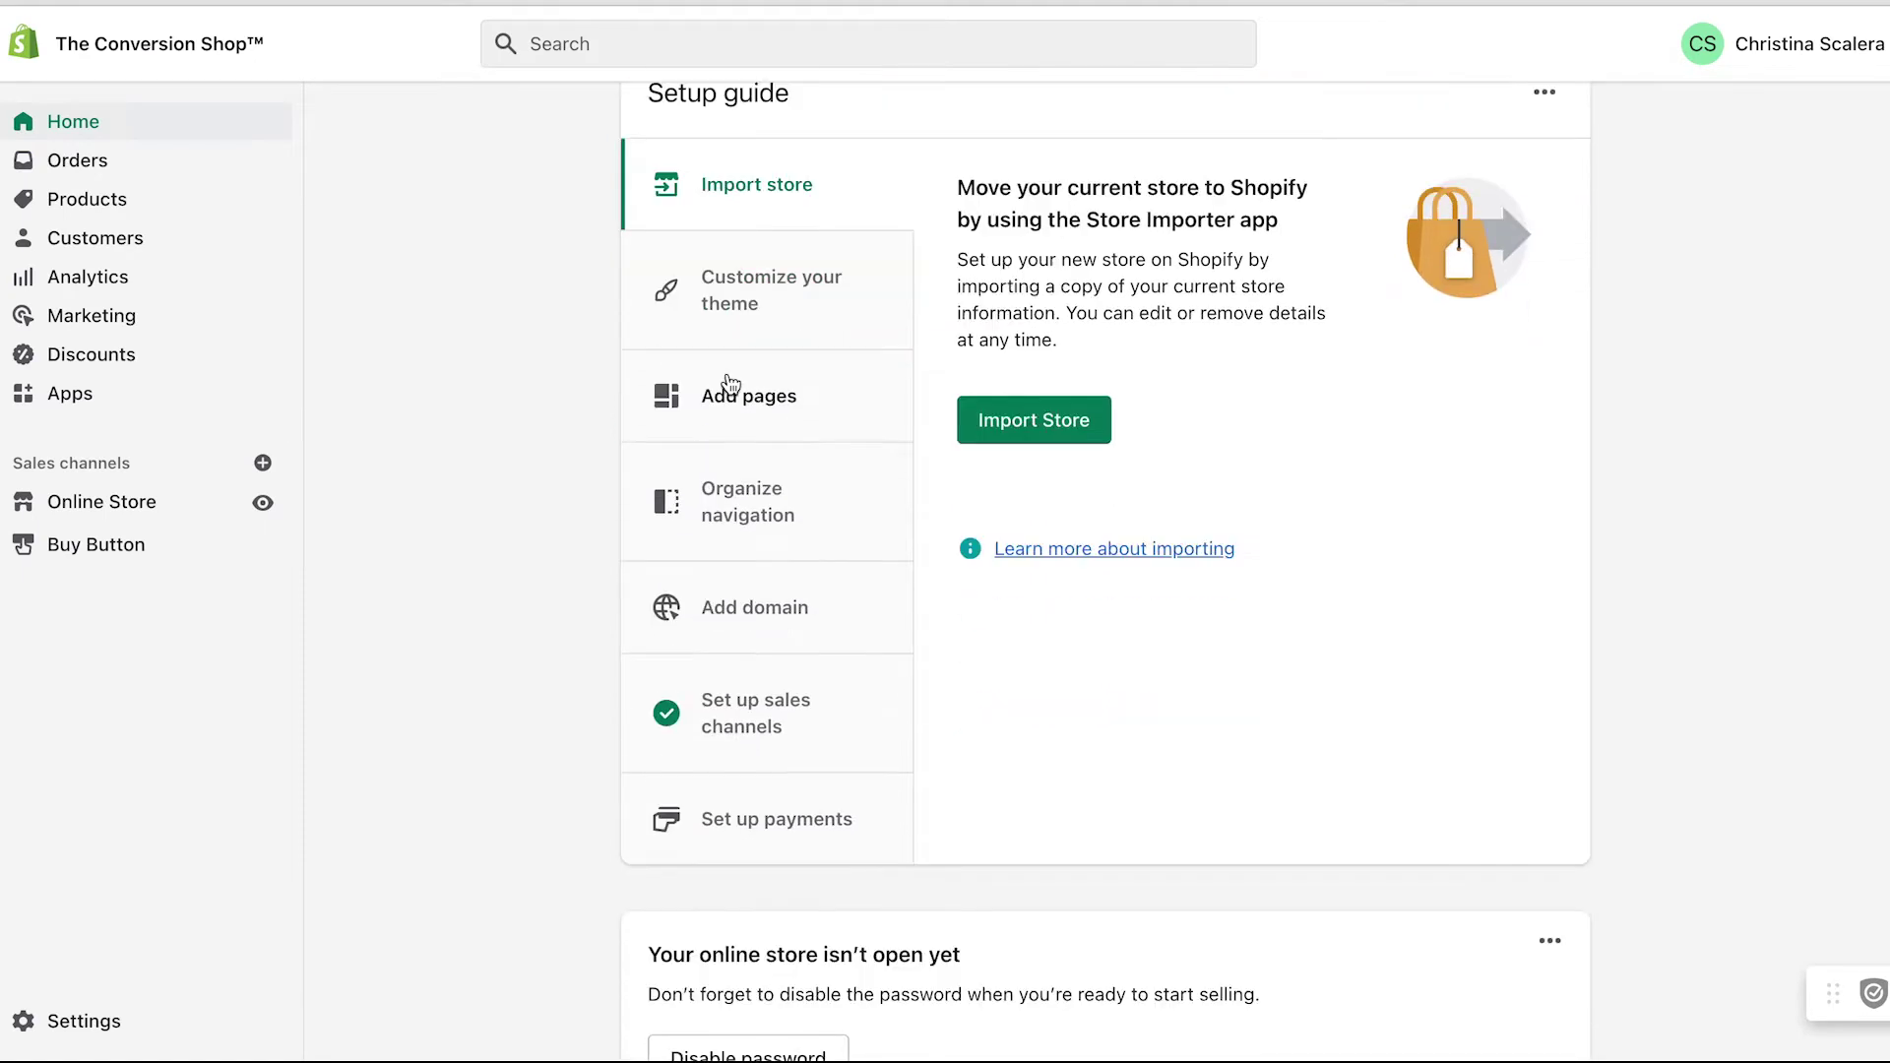
pyautogui.click(849, 329)
pyautogui.click(1110, 344)
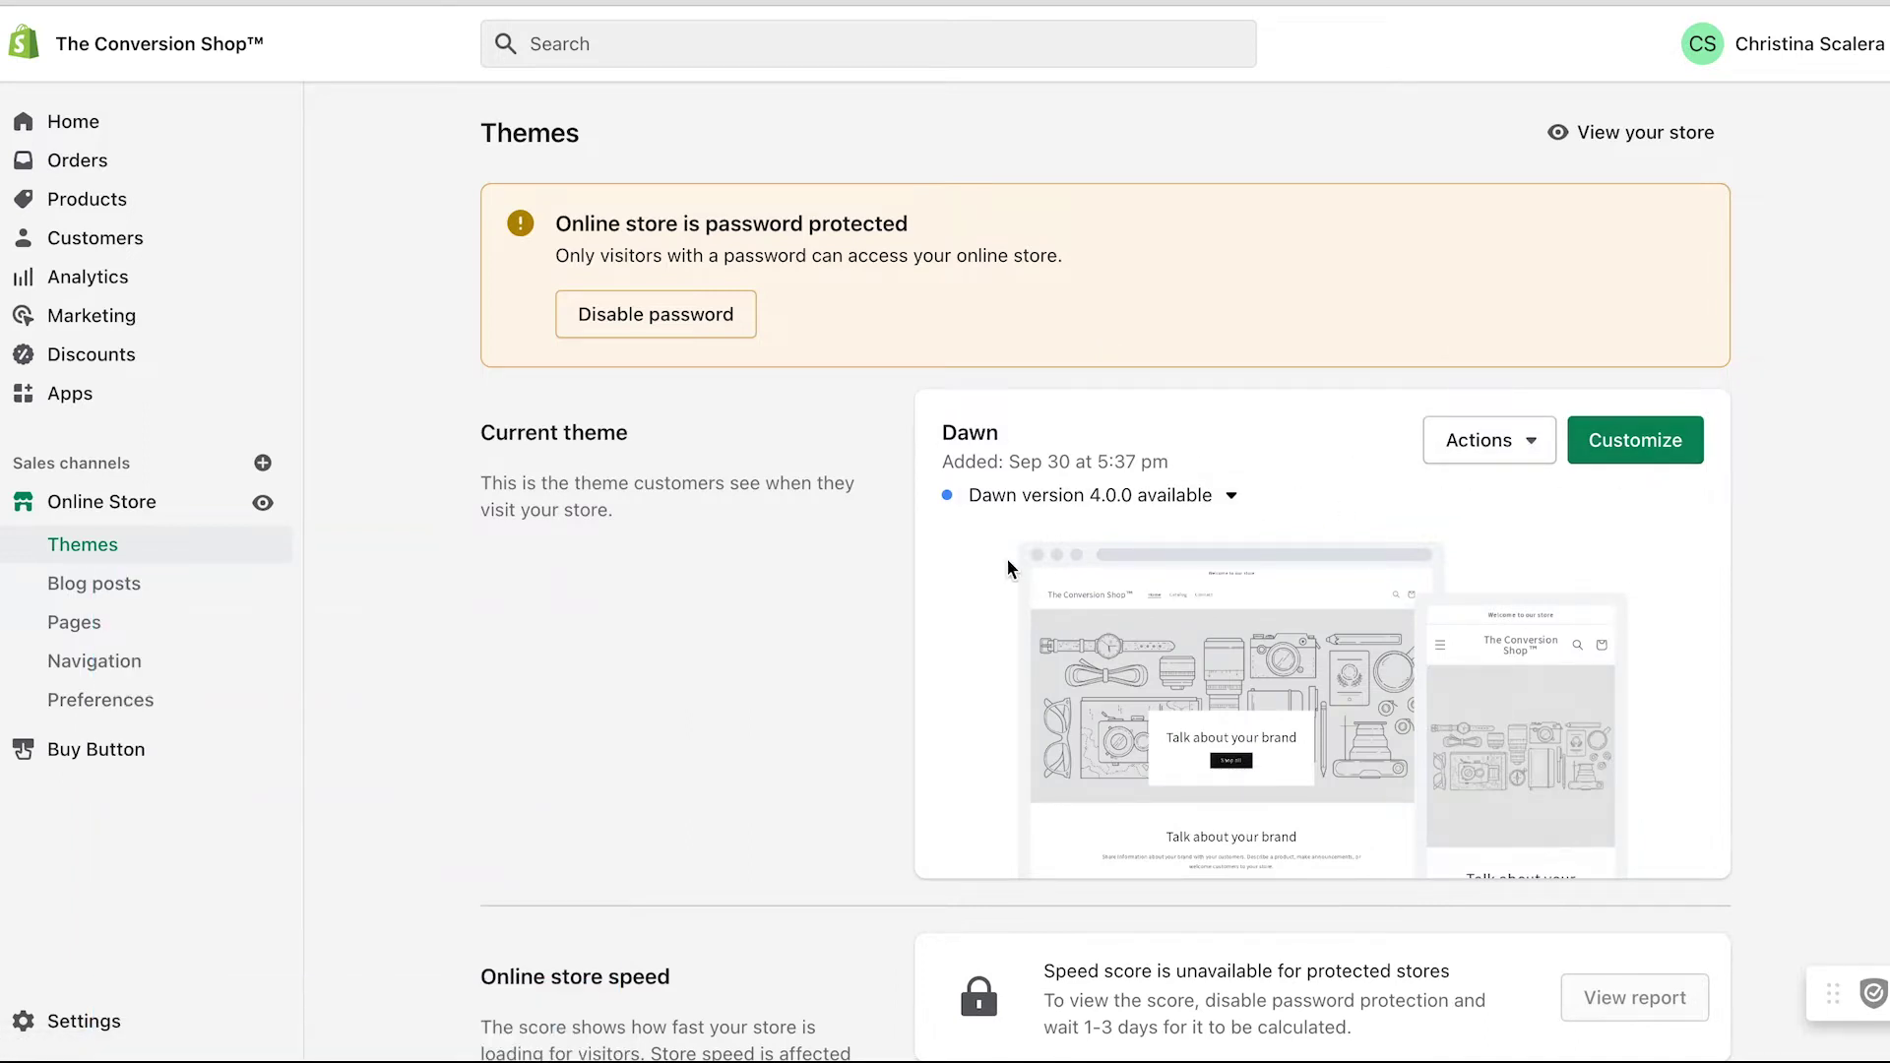
pyautogui.scroll(-1, 1007, 559)
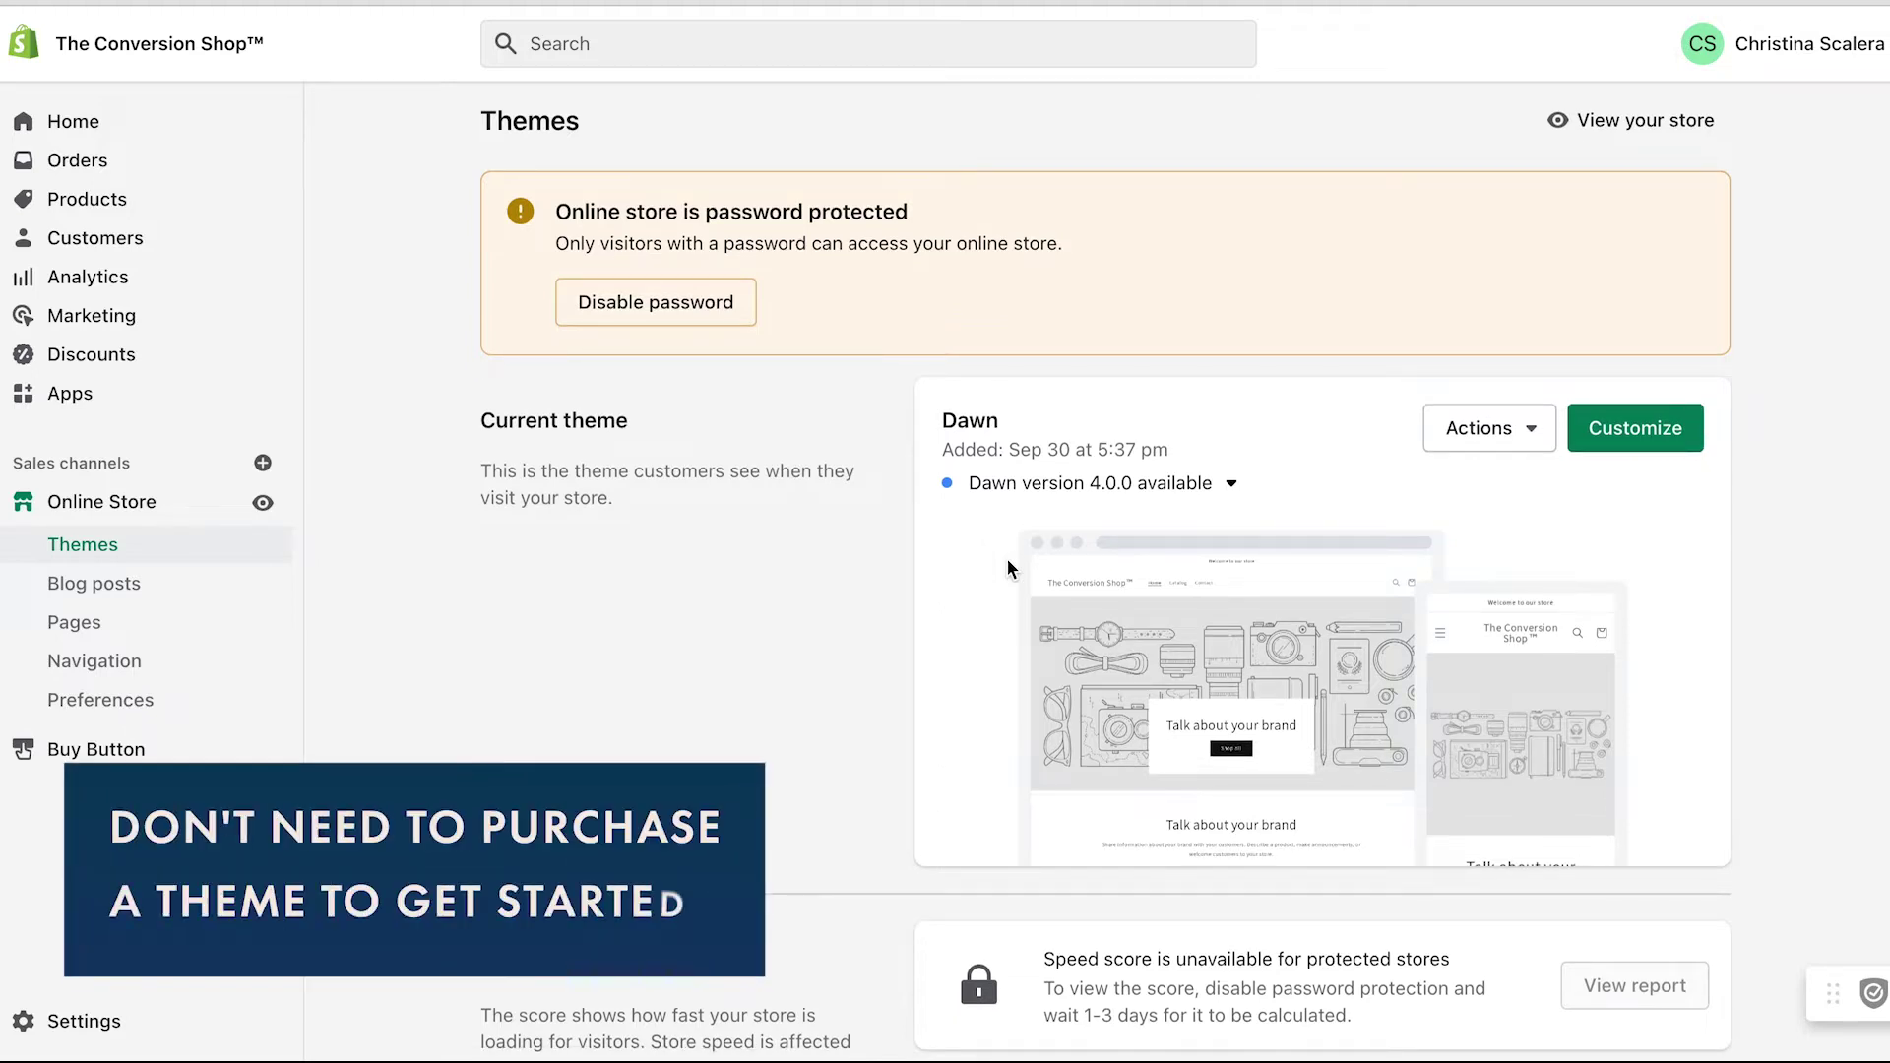
pyautogui.scroll(-5, 1006, 557)
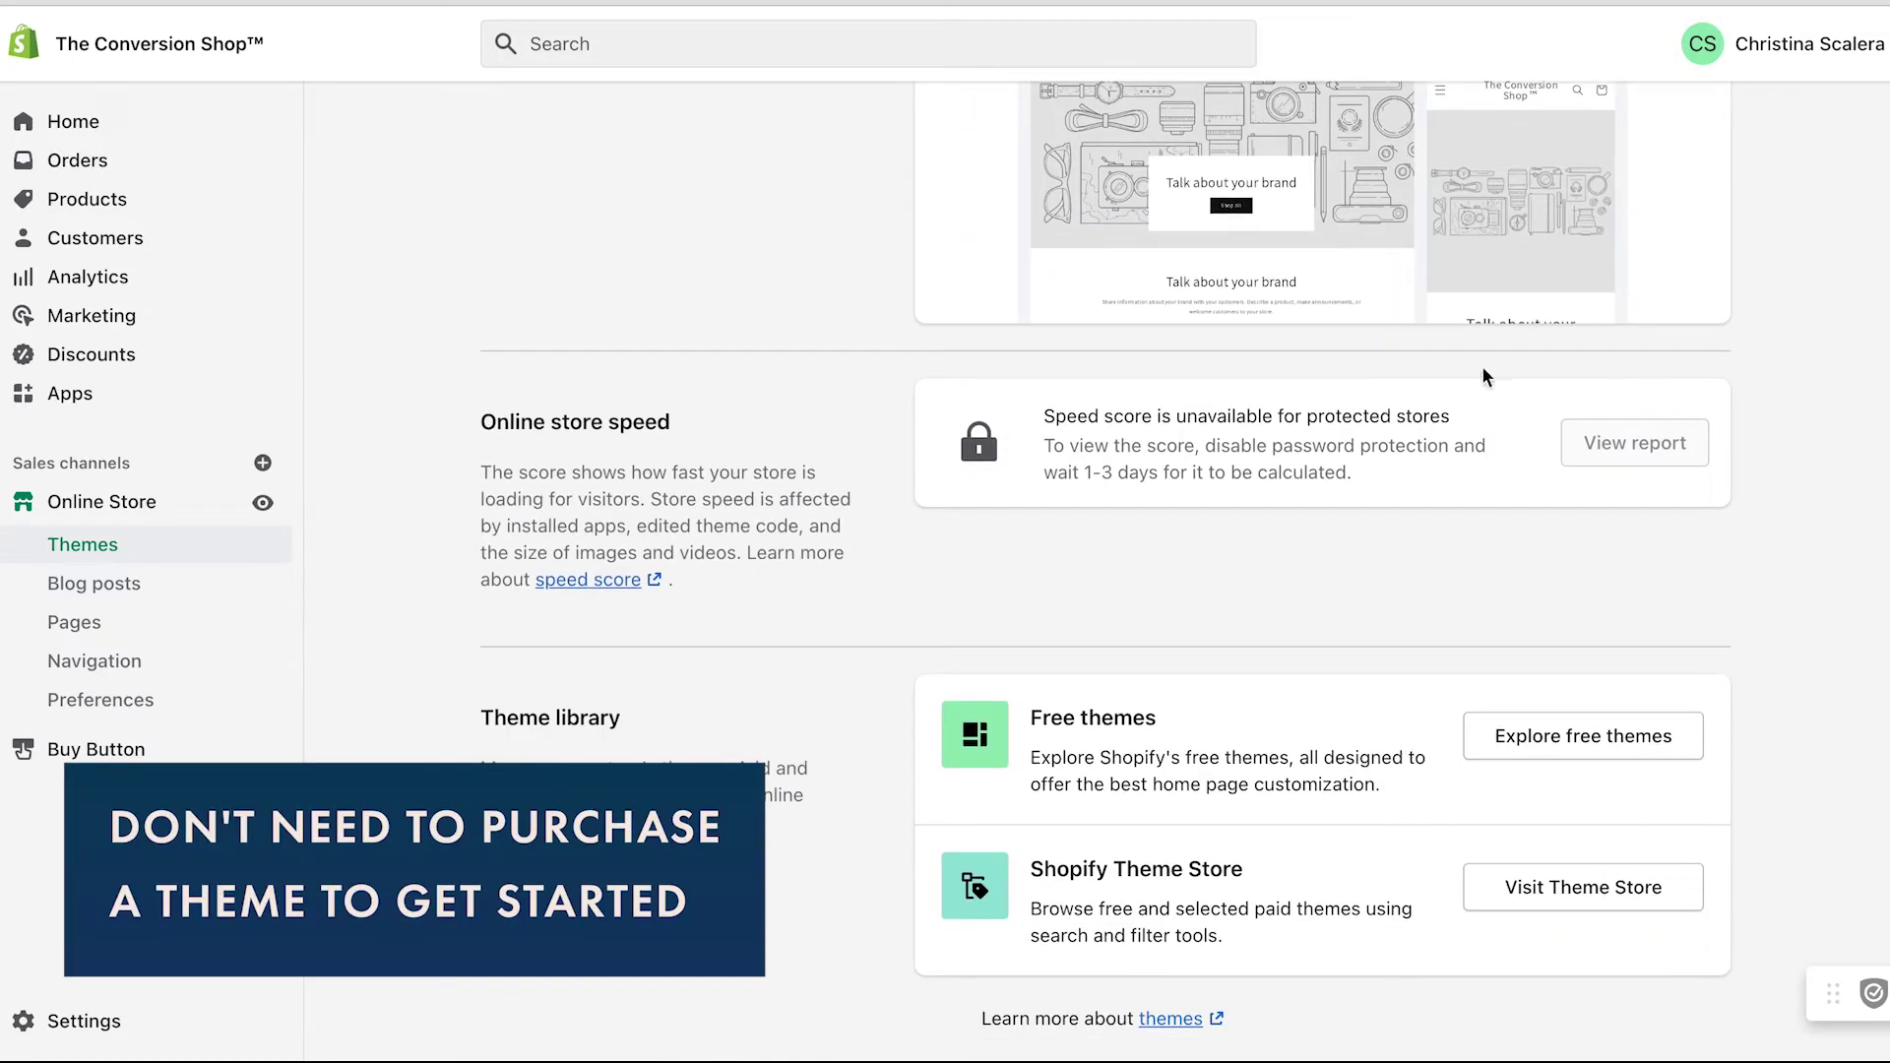
pyautogui.scroll(1, 1320, 476)
pyautogui.scroll(-1, 1320, 477)
# Step: Add the free Taste theme to the theme library, then go back to the admin Home page
pyautogui.click(1661, 729)
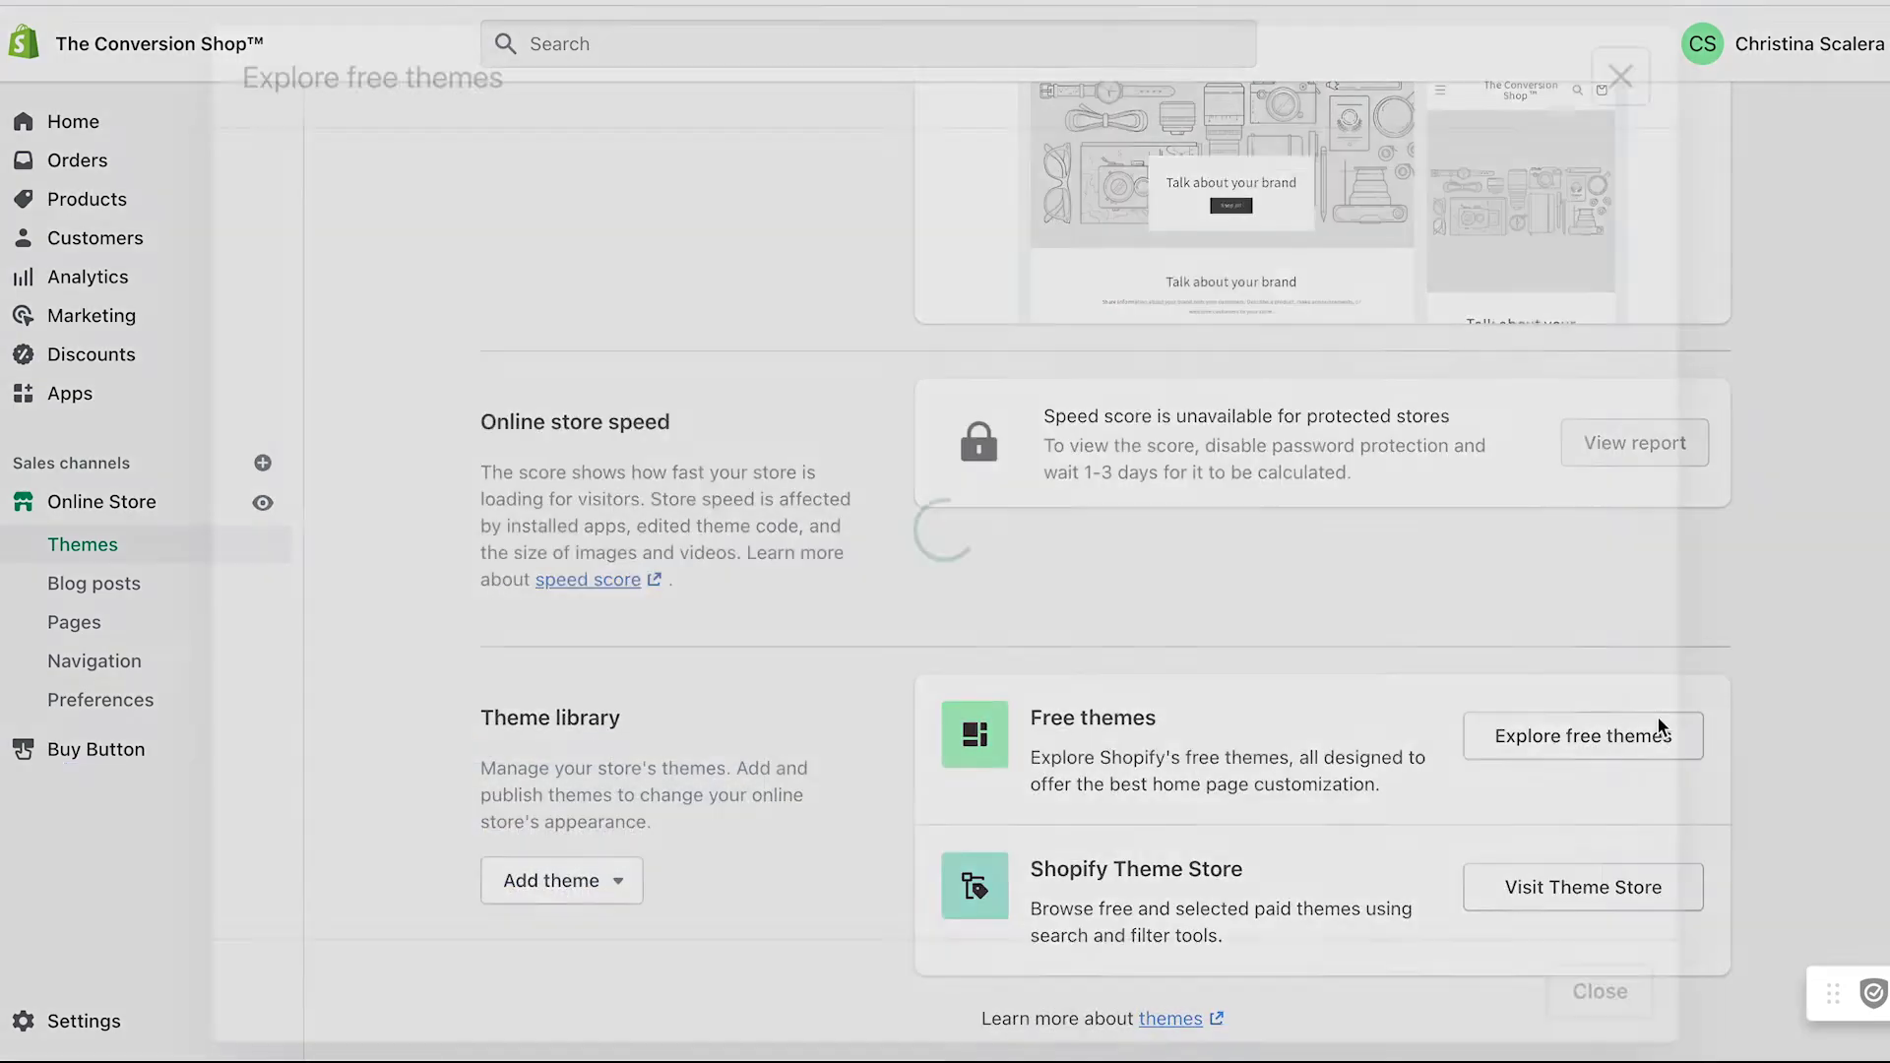
pyautogui.click(602, 339)
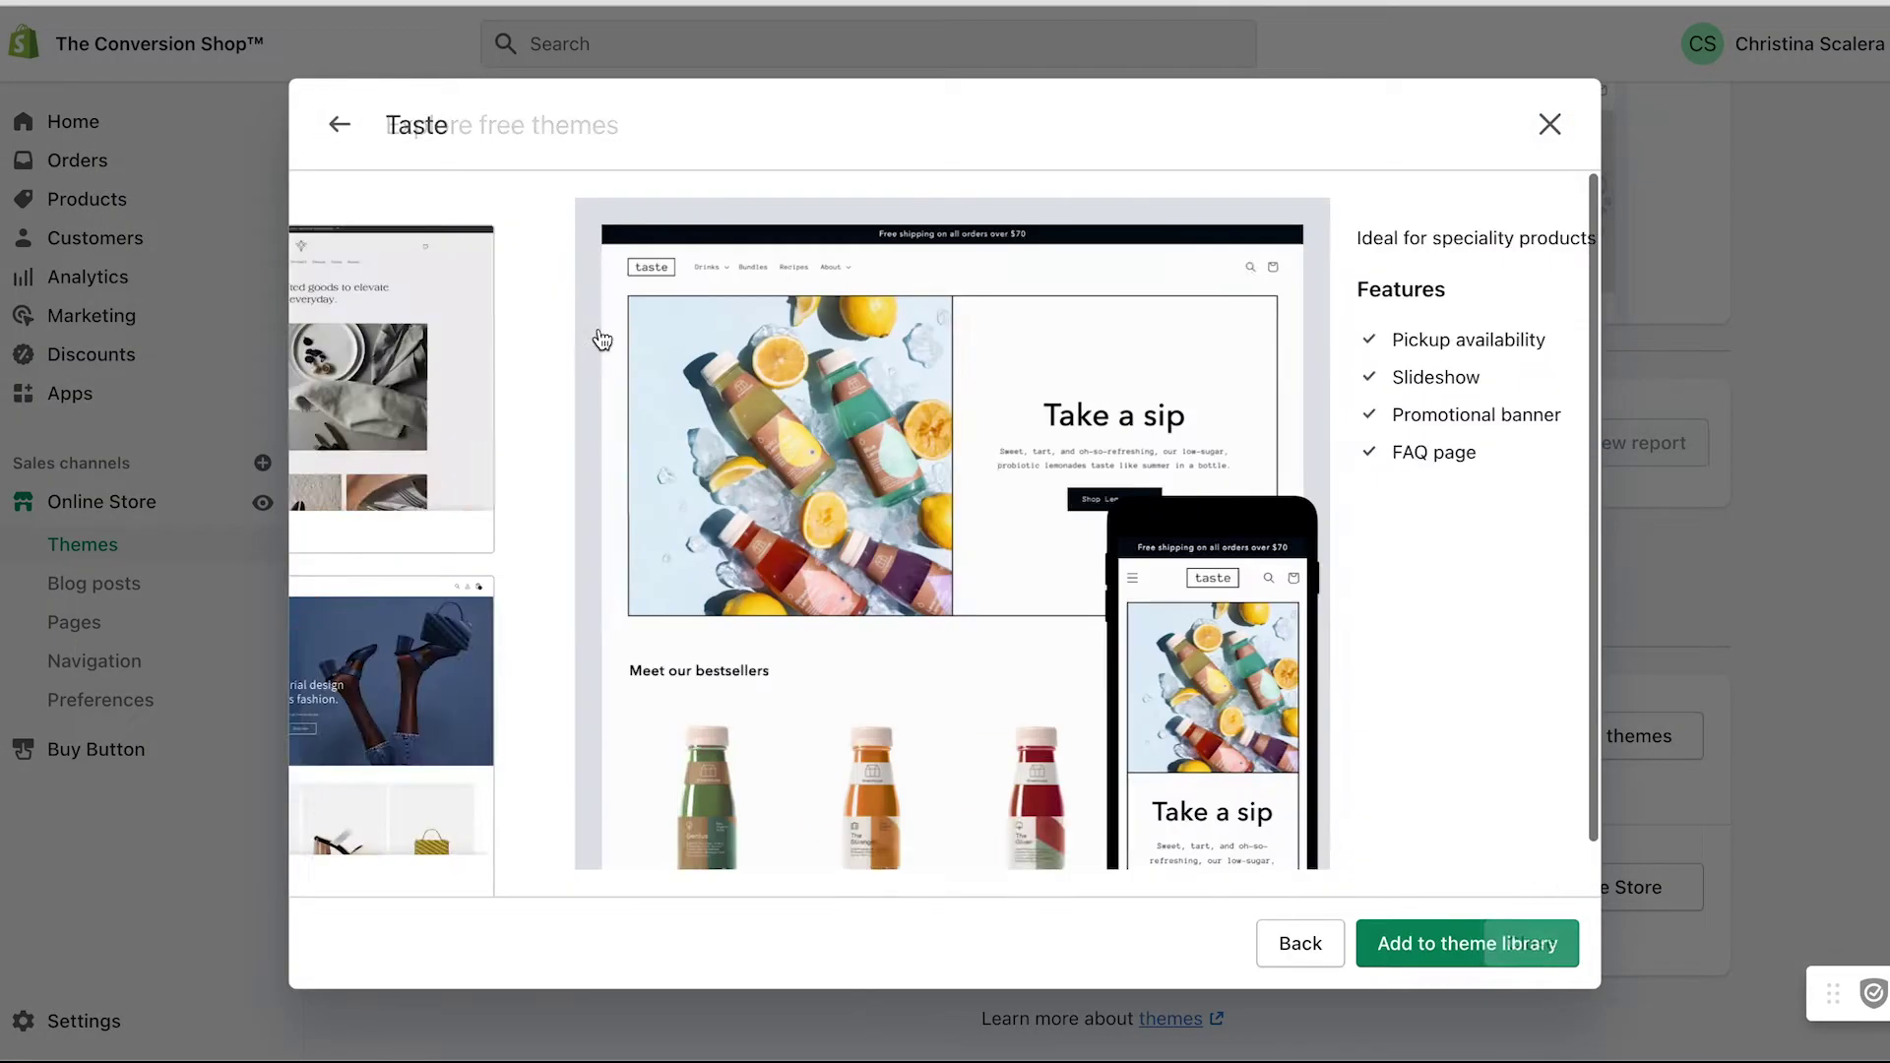
pyautogui.click(1472, 947)
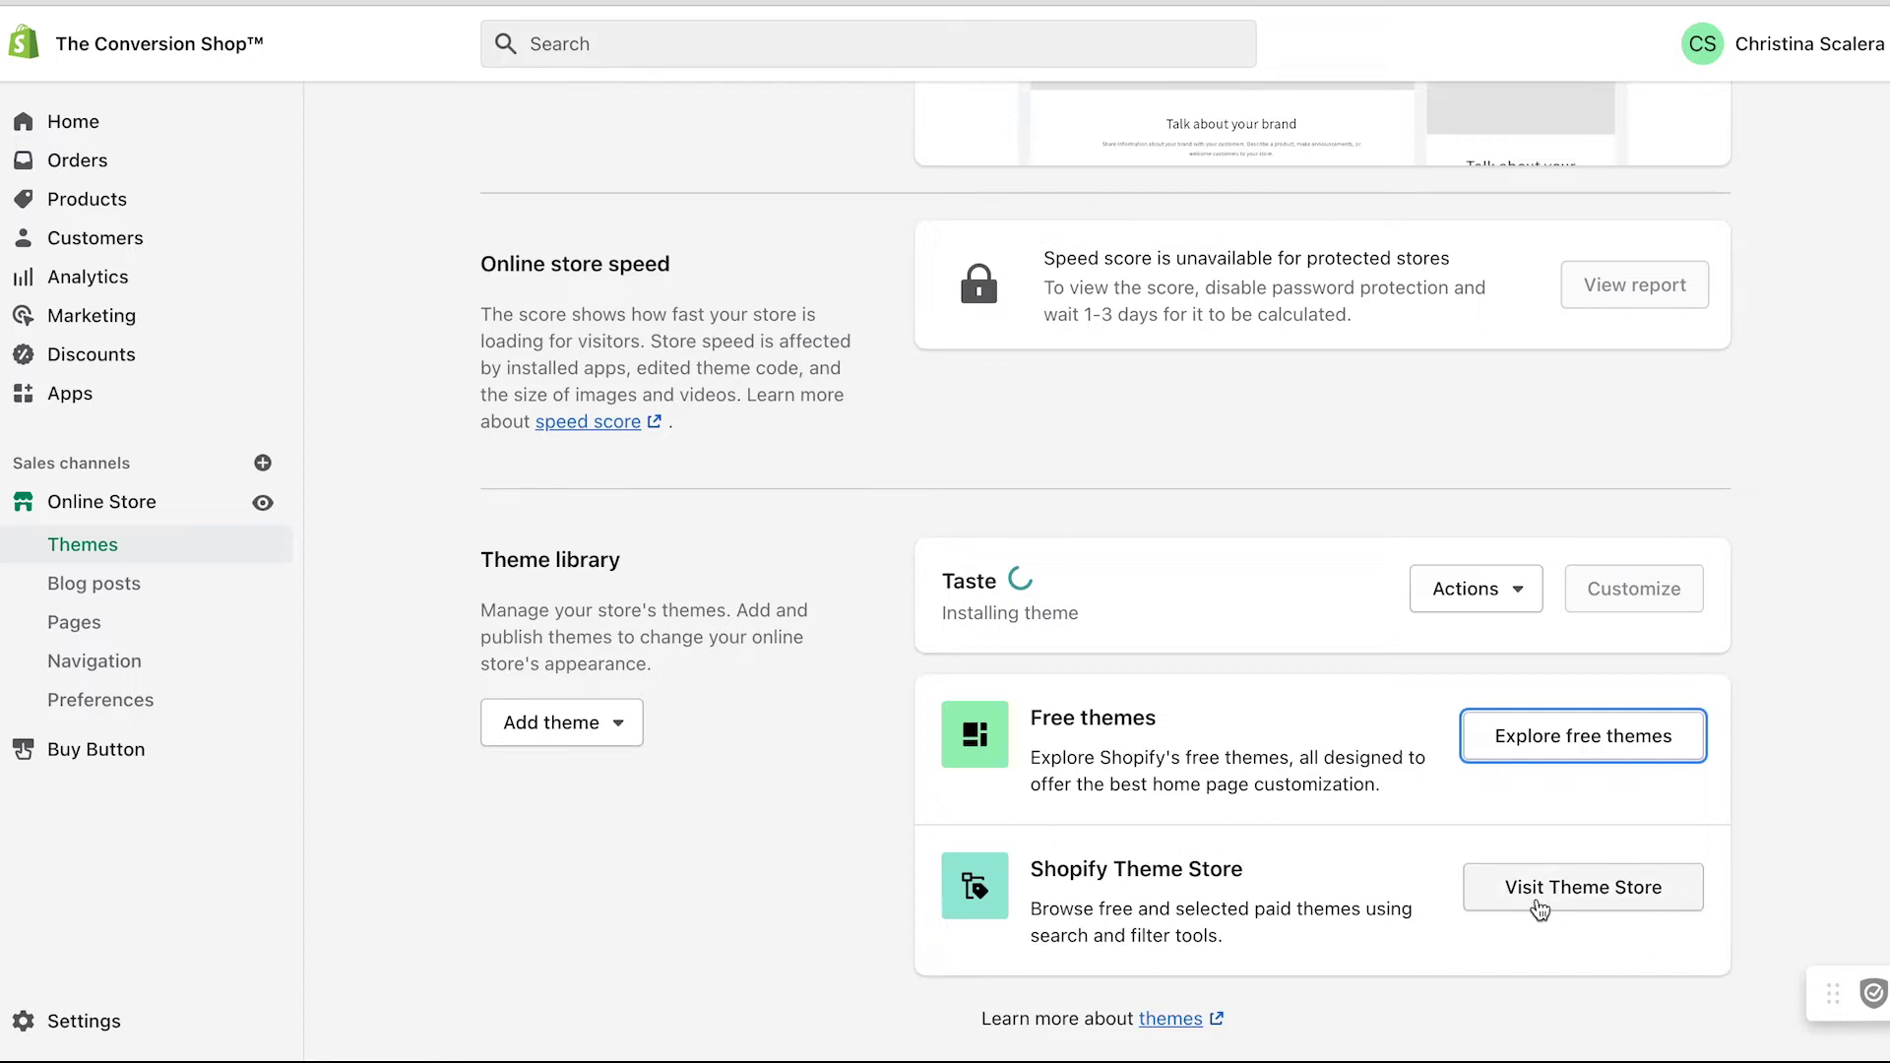
pyautogui.scroll(9, 1285, 898)
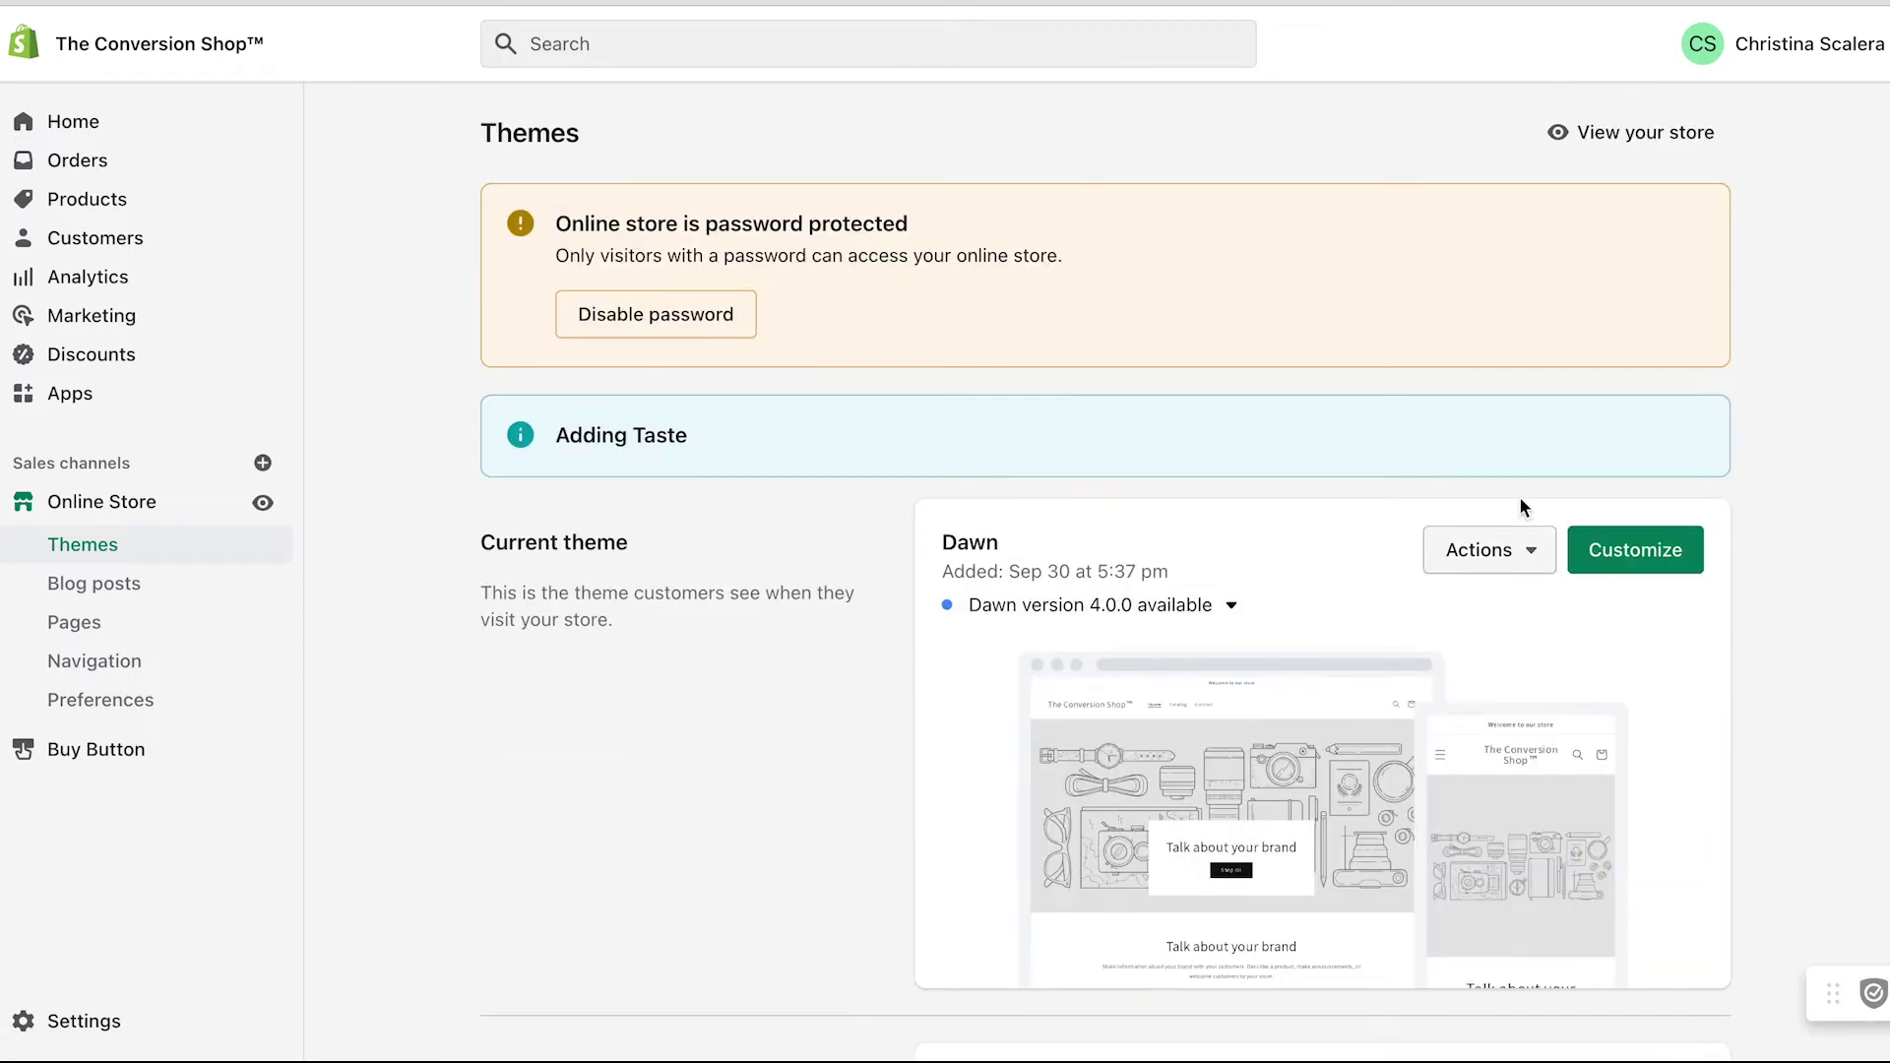
pyautogui.scroll(-6, 1342, 489)
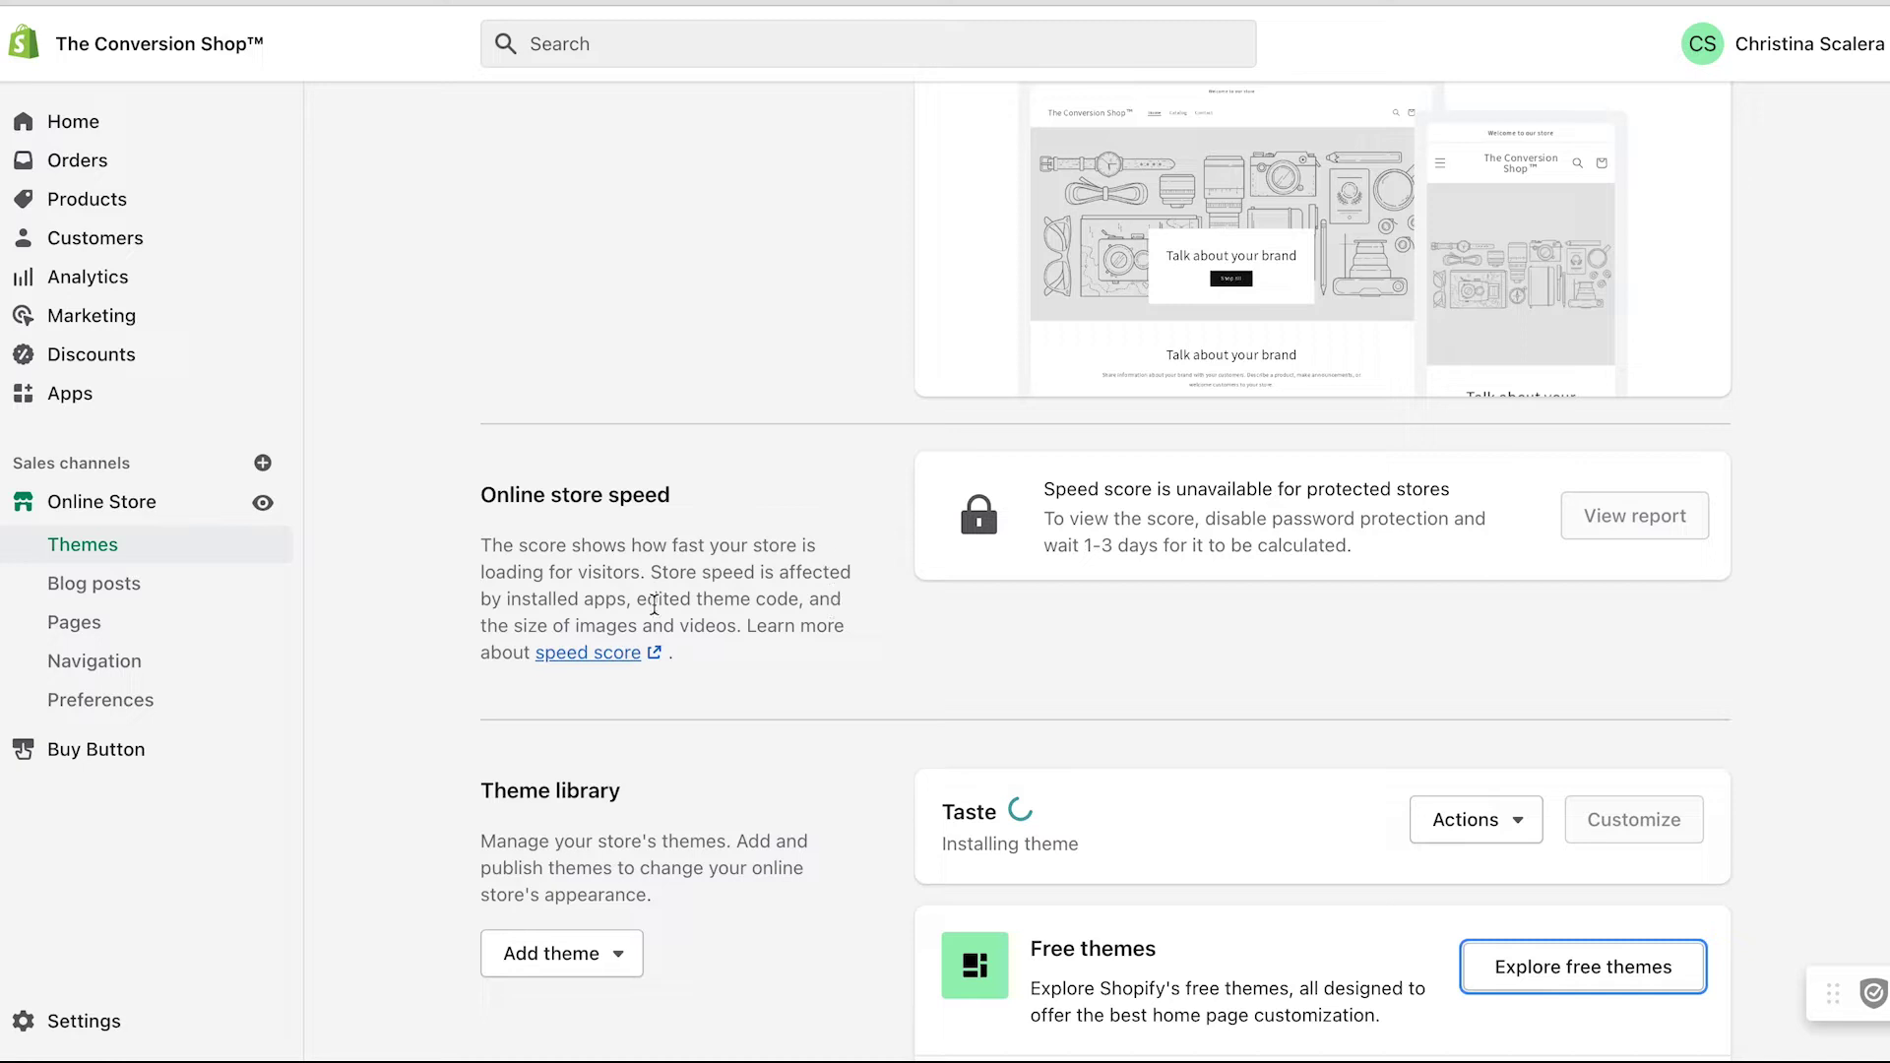
pyautogui.click(275, 135)
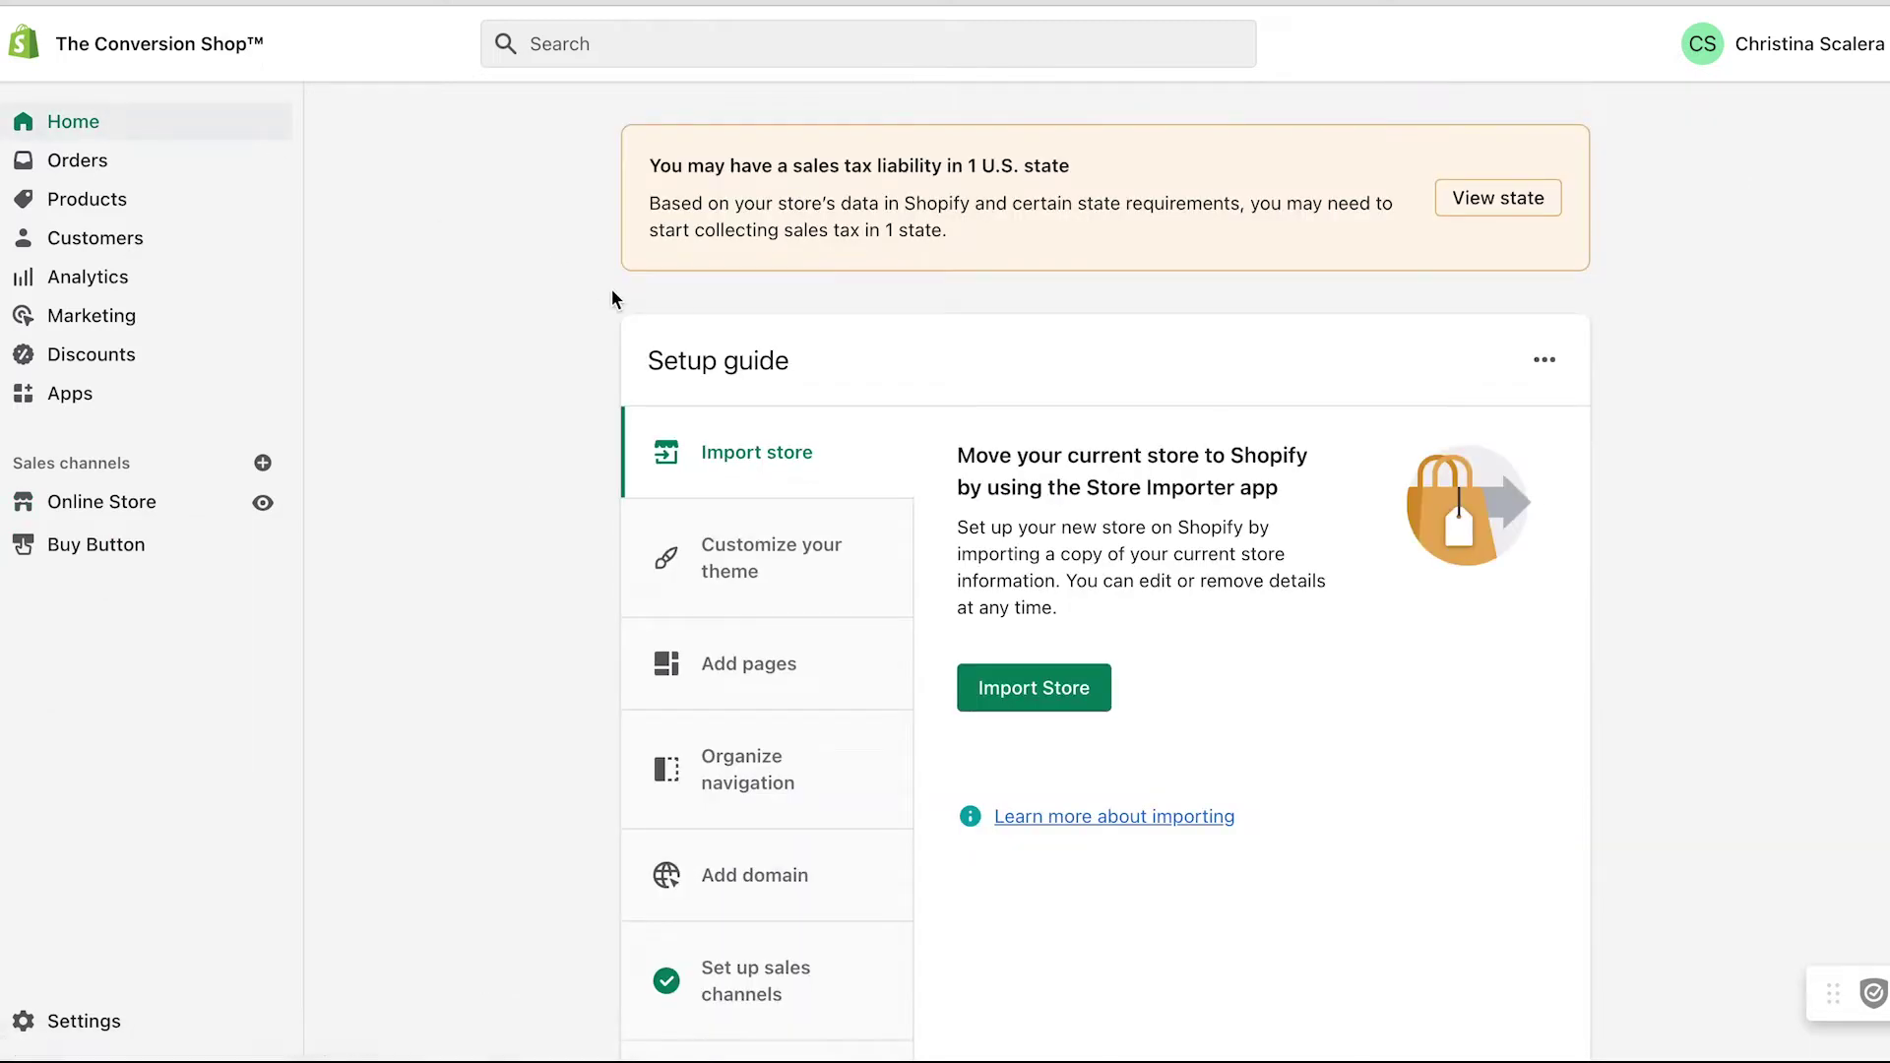
# Step: Open the Pages list, containing only Contact, from the Setup guide's Add pages task
pyautogui.click(782, 683)
pyautogui.scroll(-1, 780, 683)
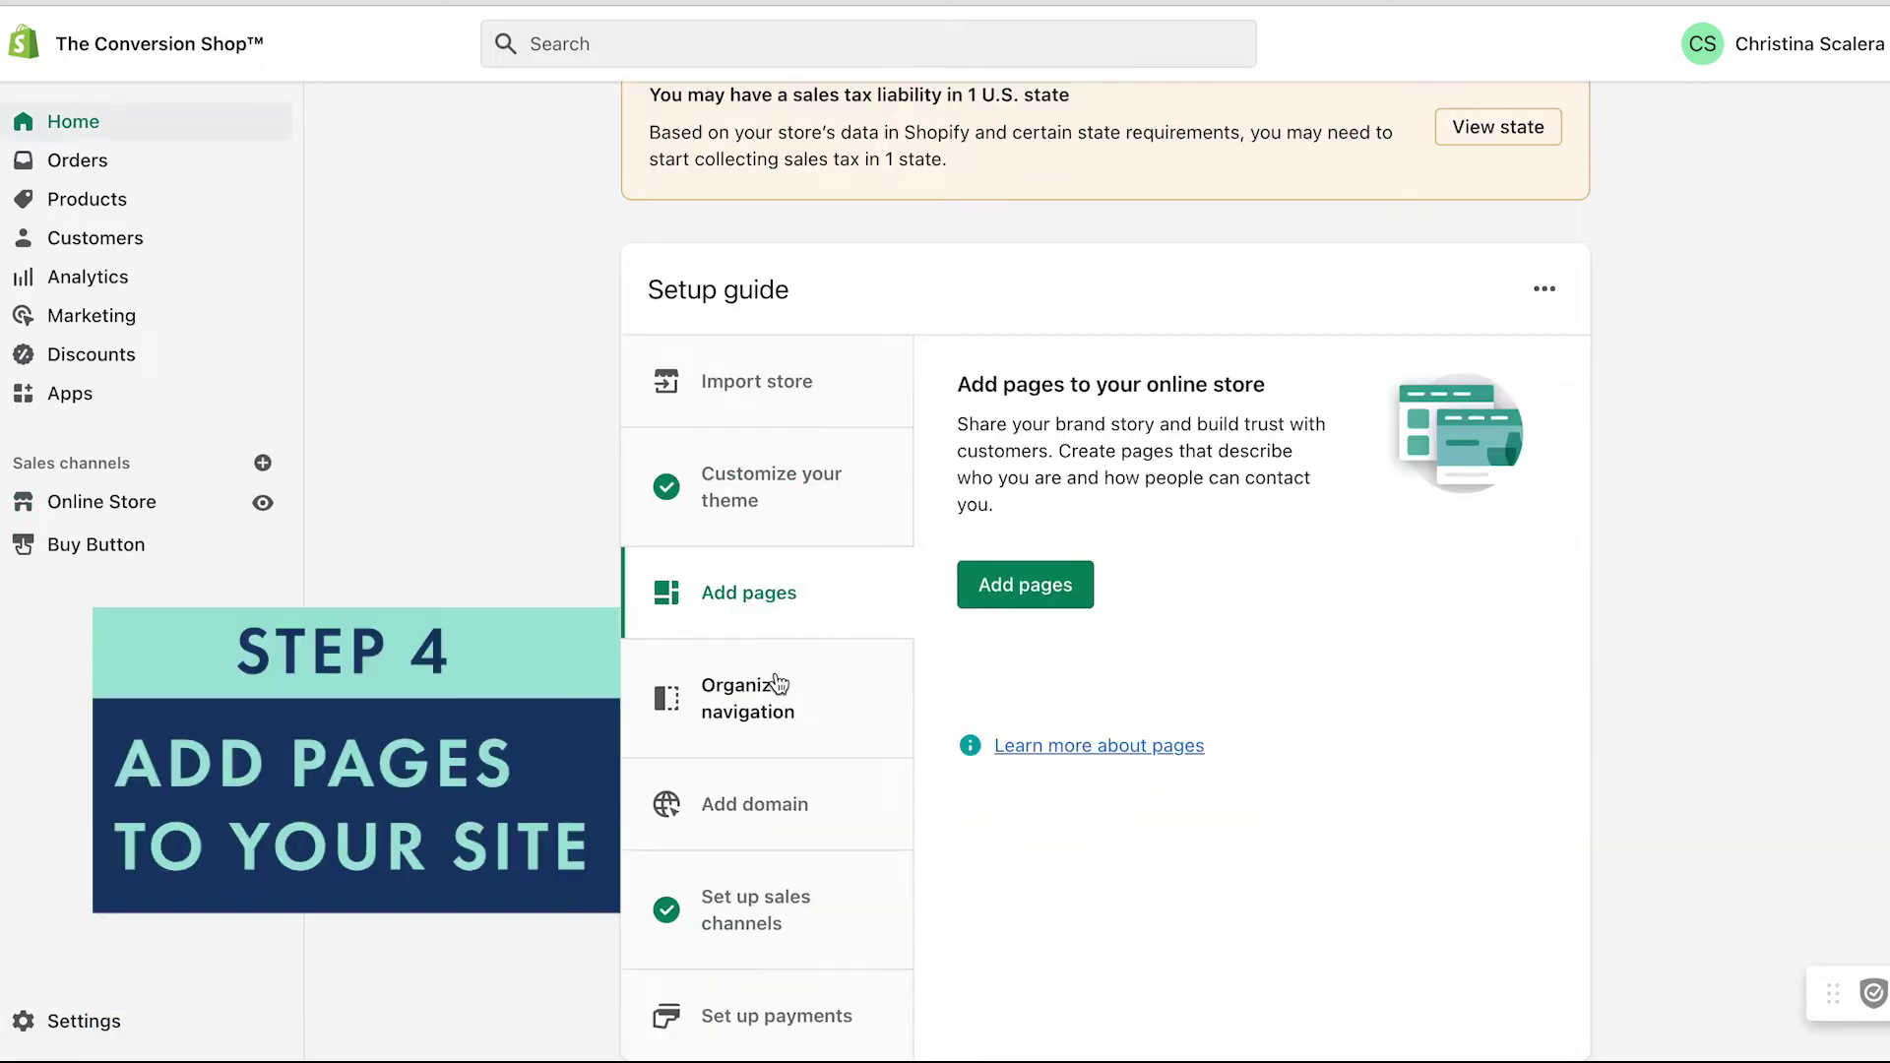
pyautogui.click(985, 595)
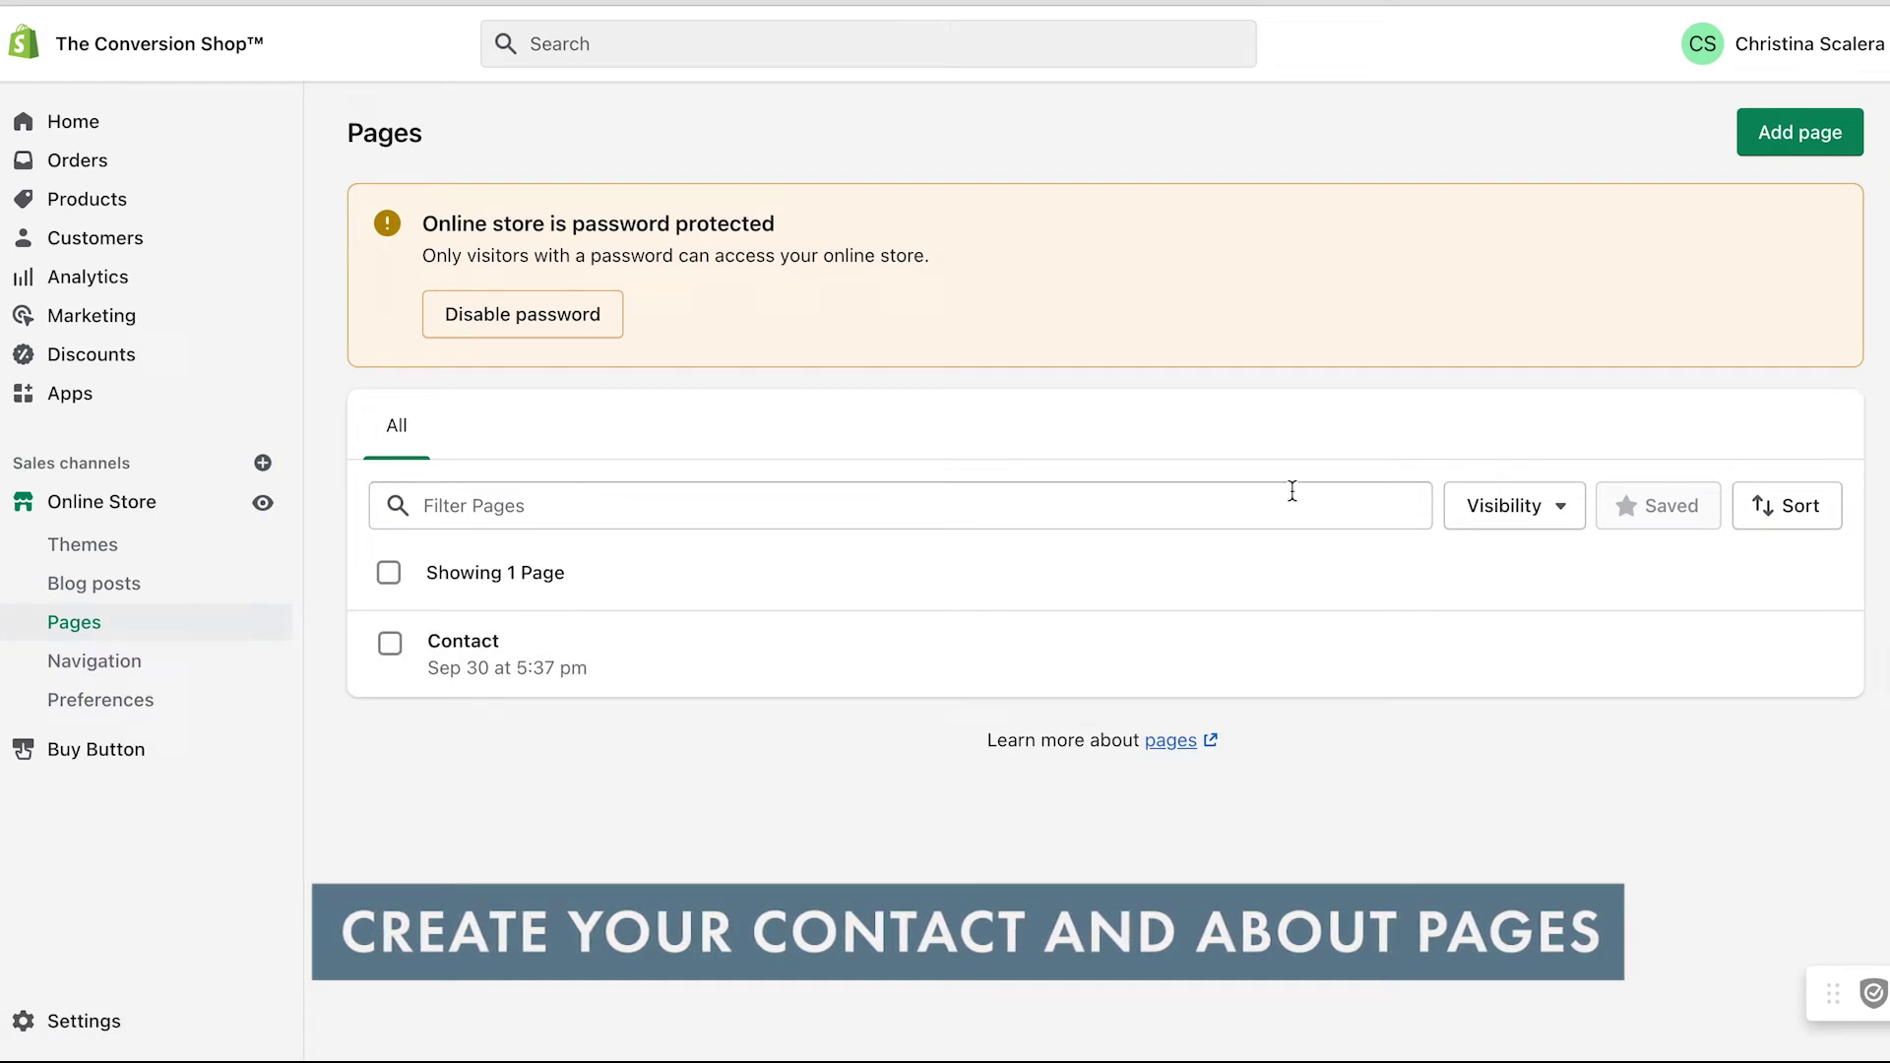
# Step: Create a new page titled About and insert an uploaded photo into its content
pyautogui.click(1803, 132)
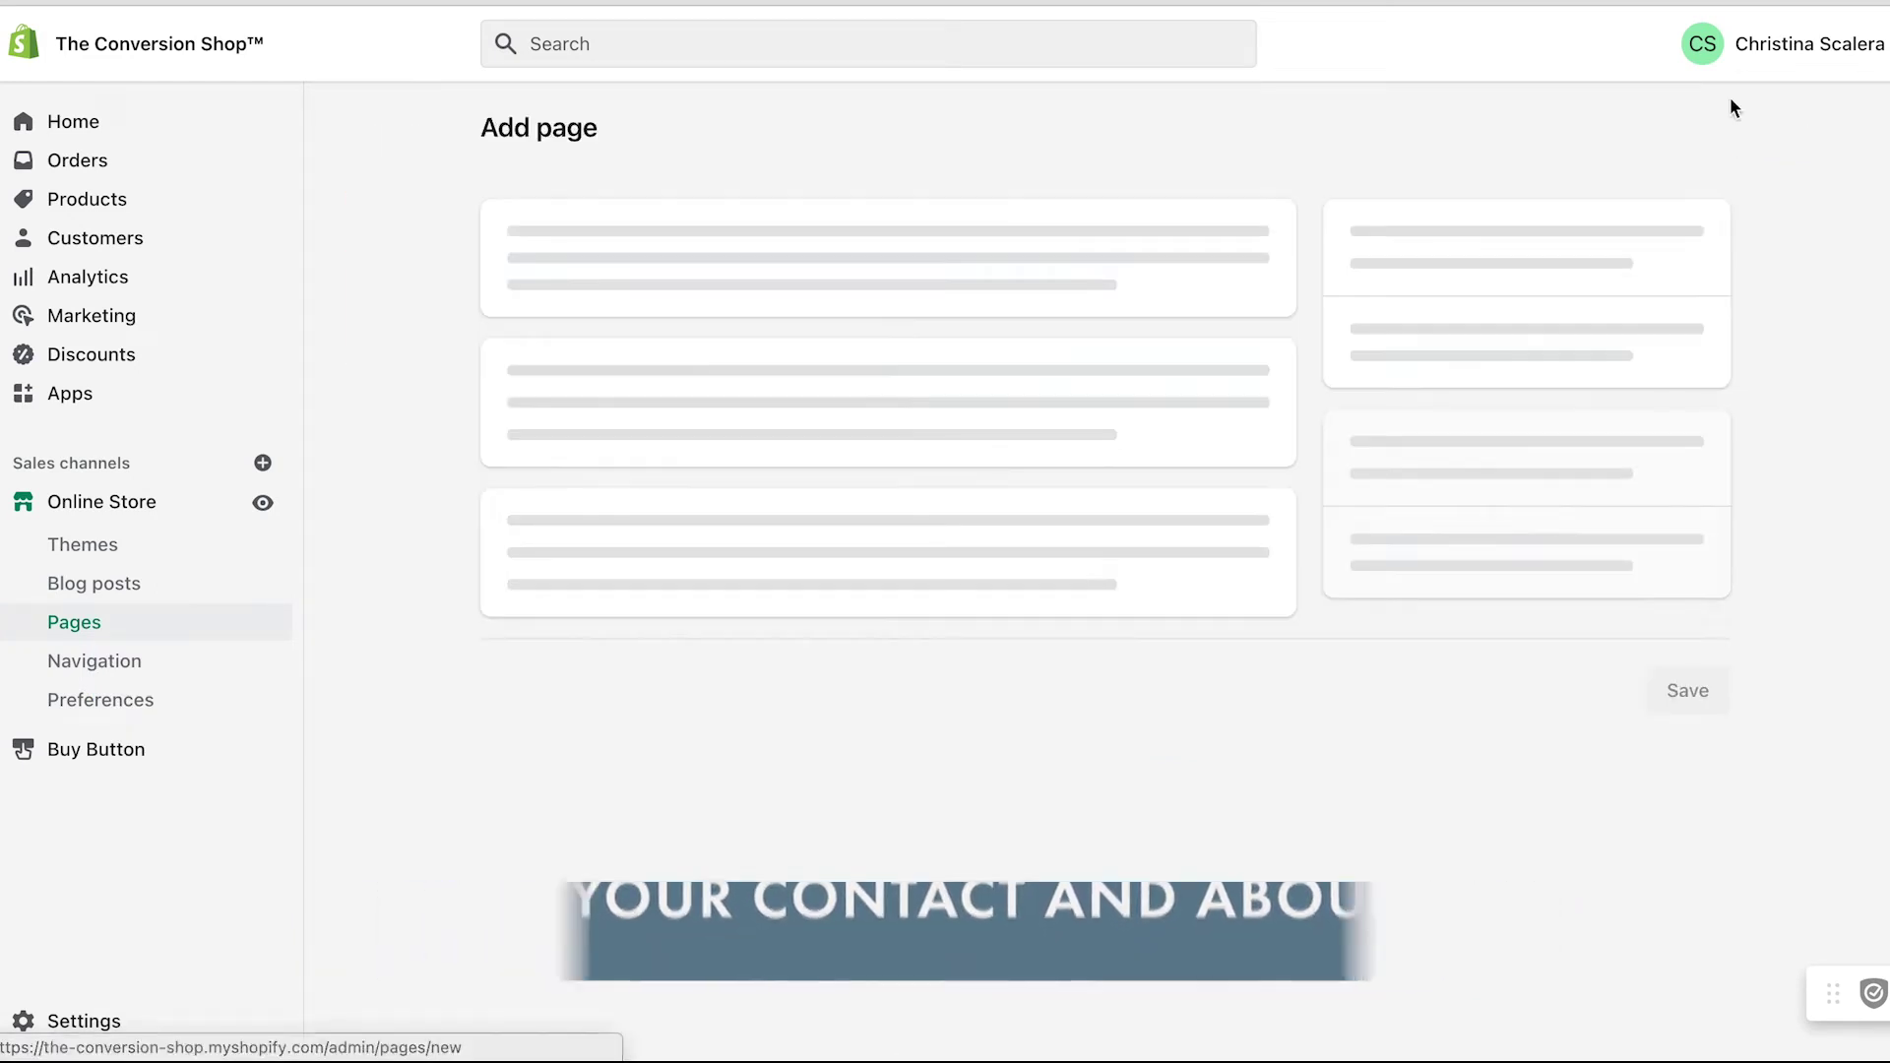
pyautogui.click(662, 247)
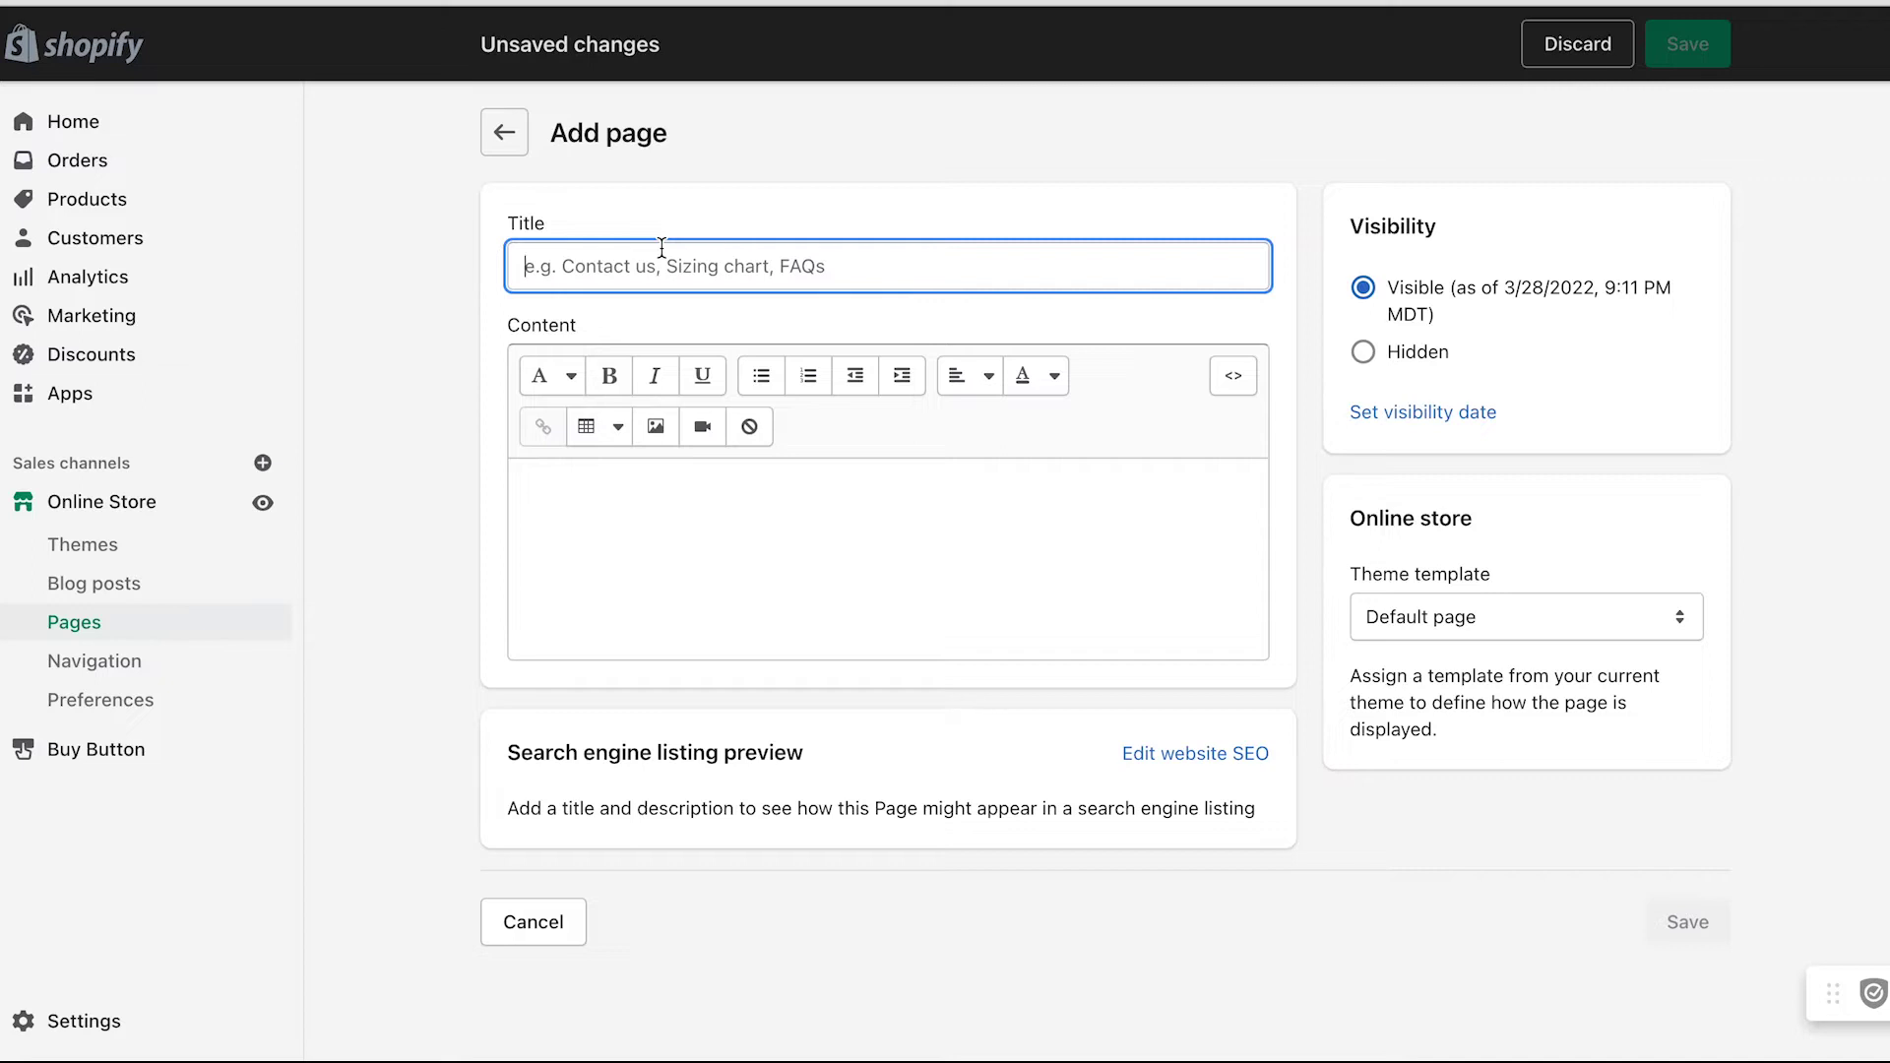
pyautogui.write('About')
pyautogui.click(557, 469)
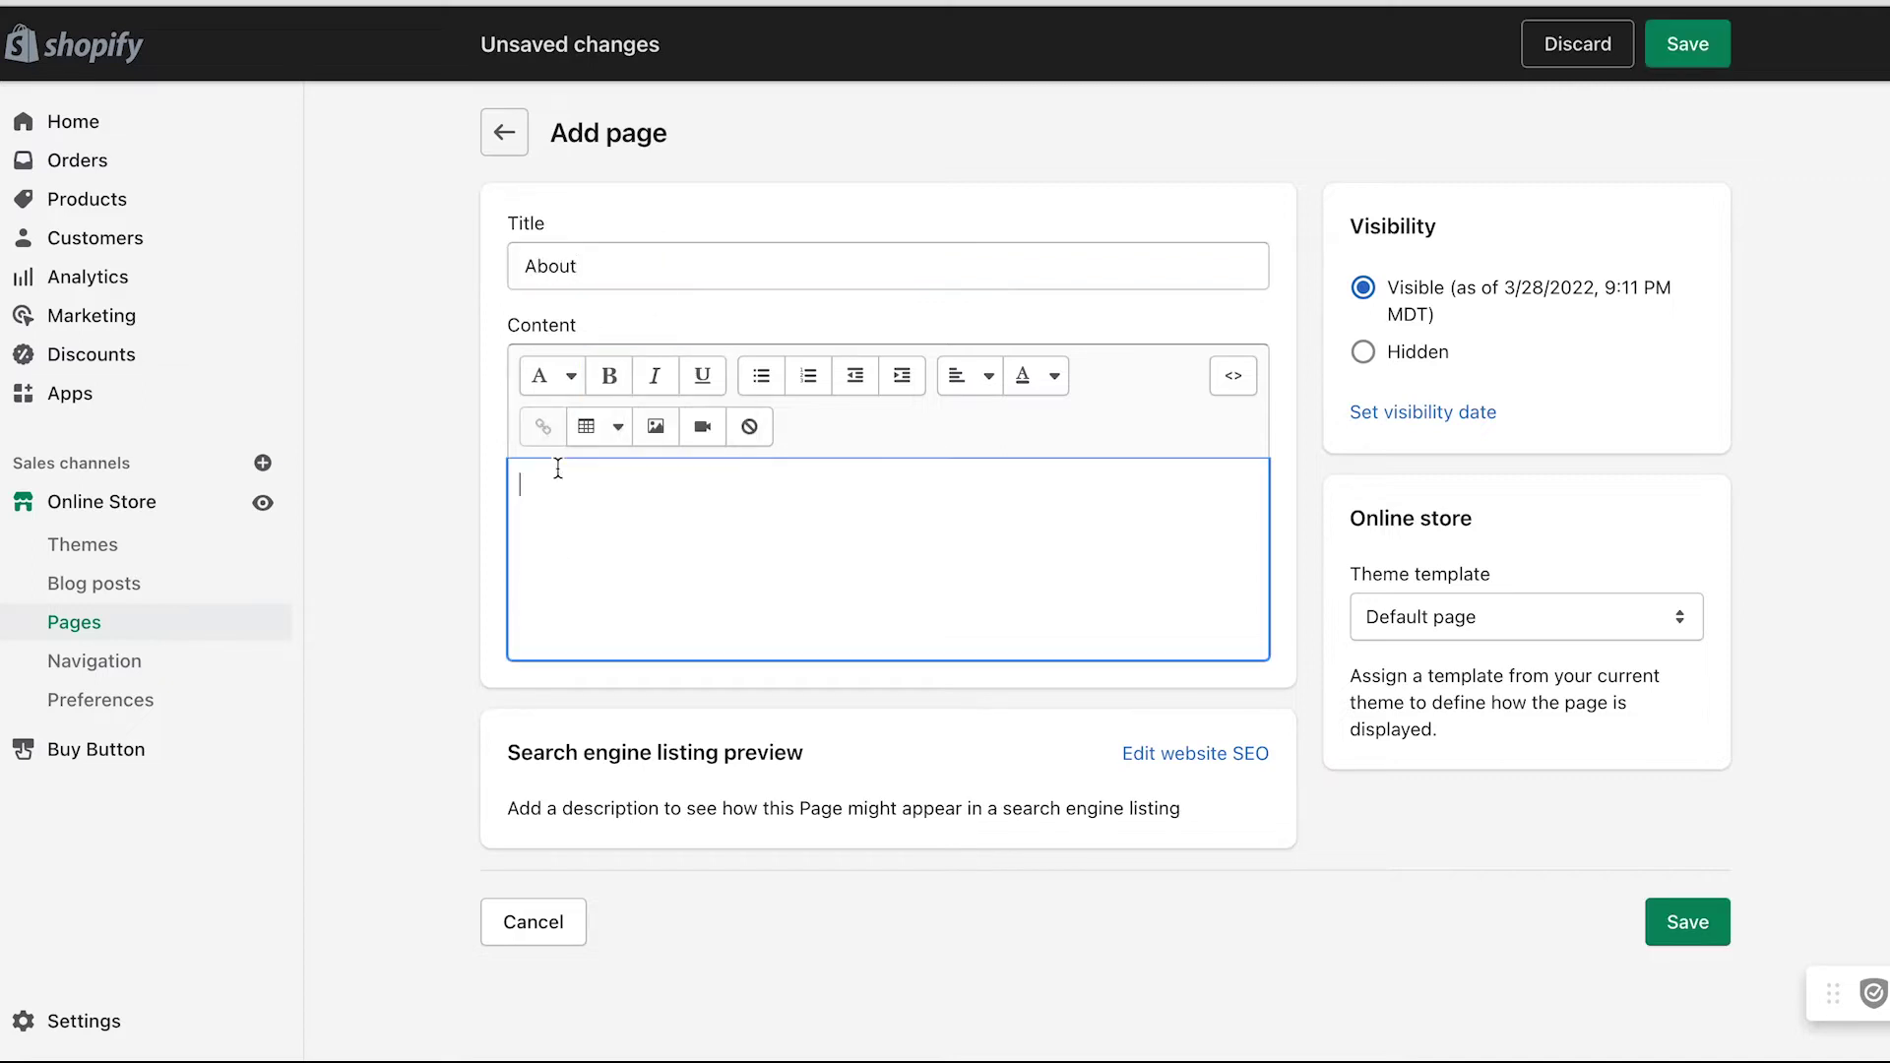
pyautogui.click(656, 426)
pyautogui.click(1097, 721)
pyautogui.click(1333, 177)
pyautogui.write('christina')
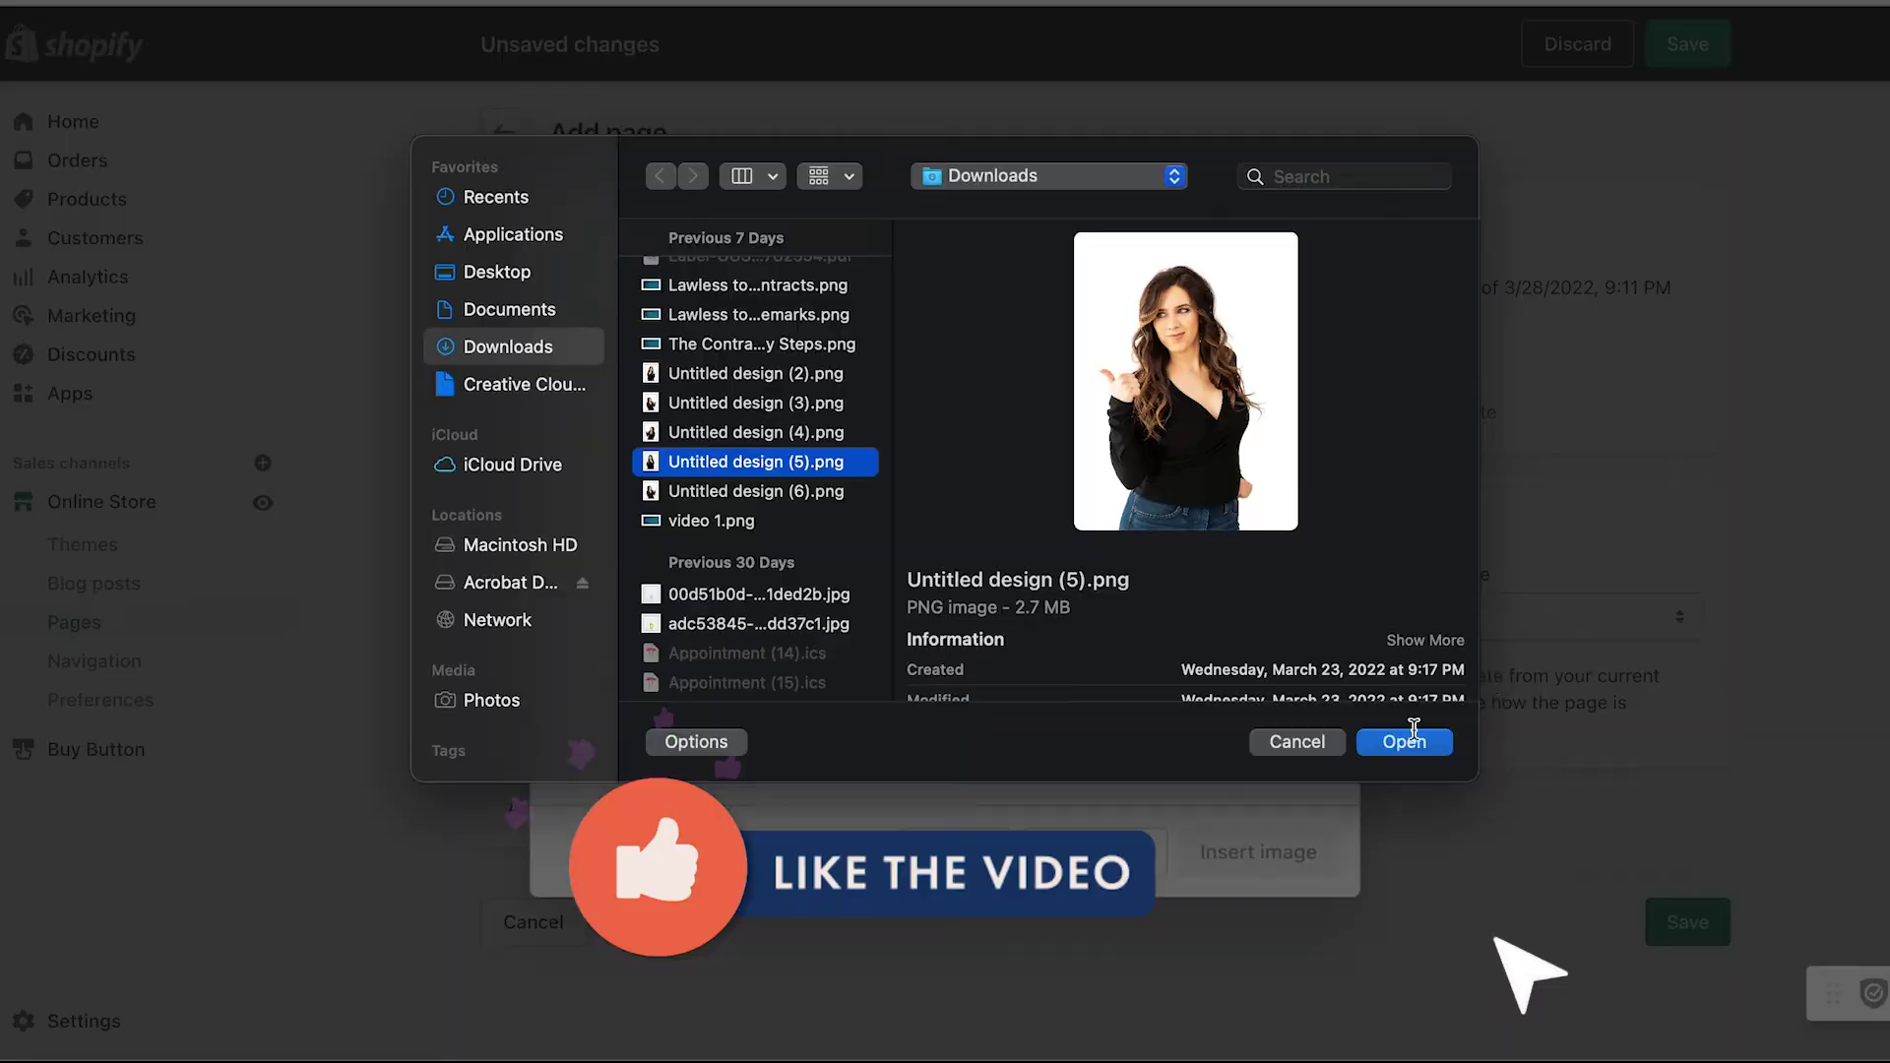
pyautogui.click(1404, 741)
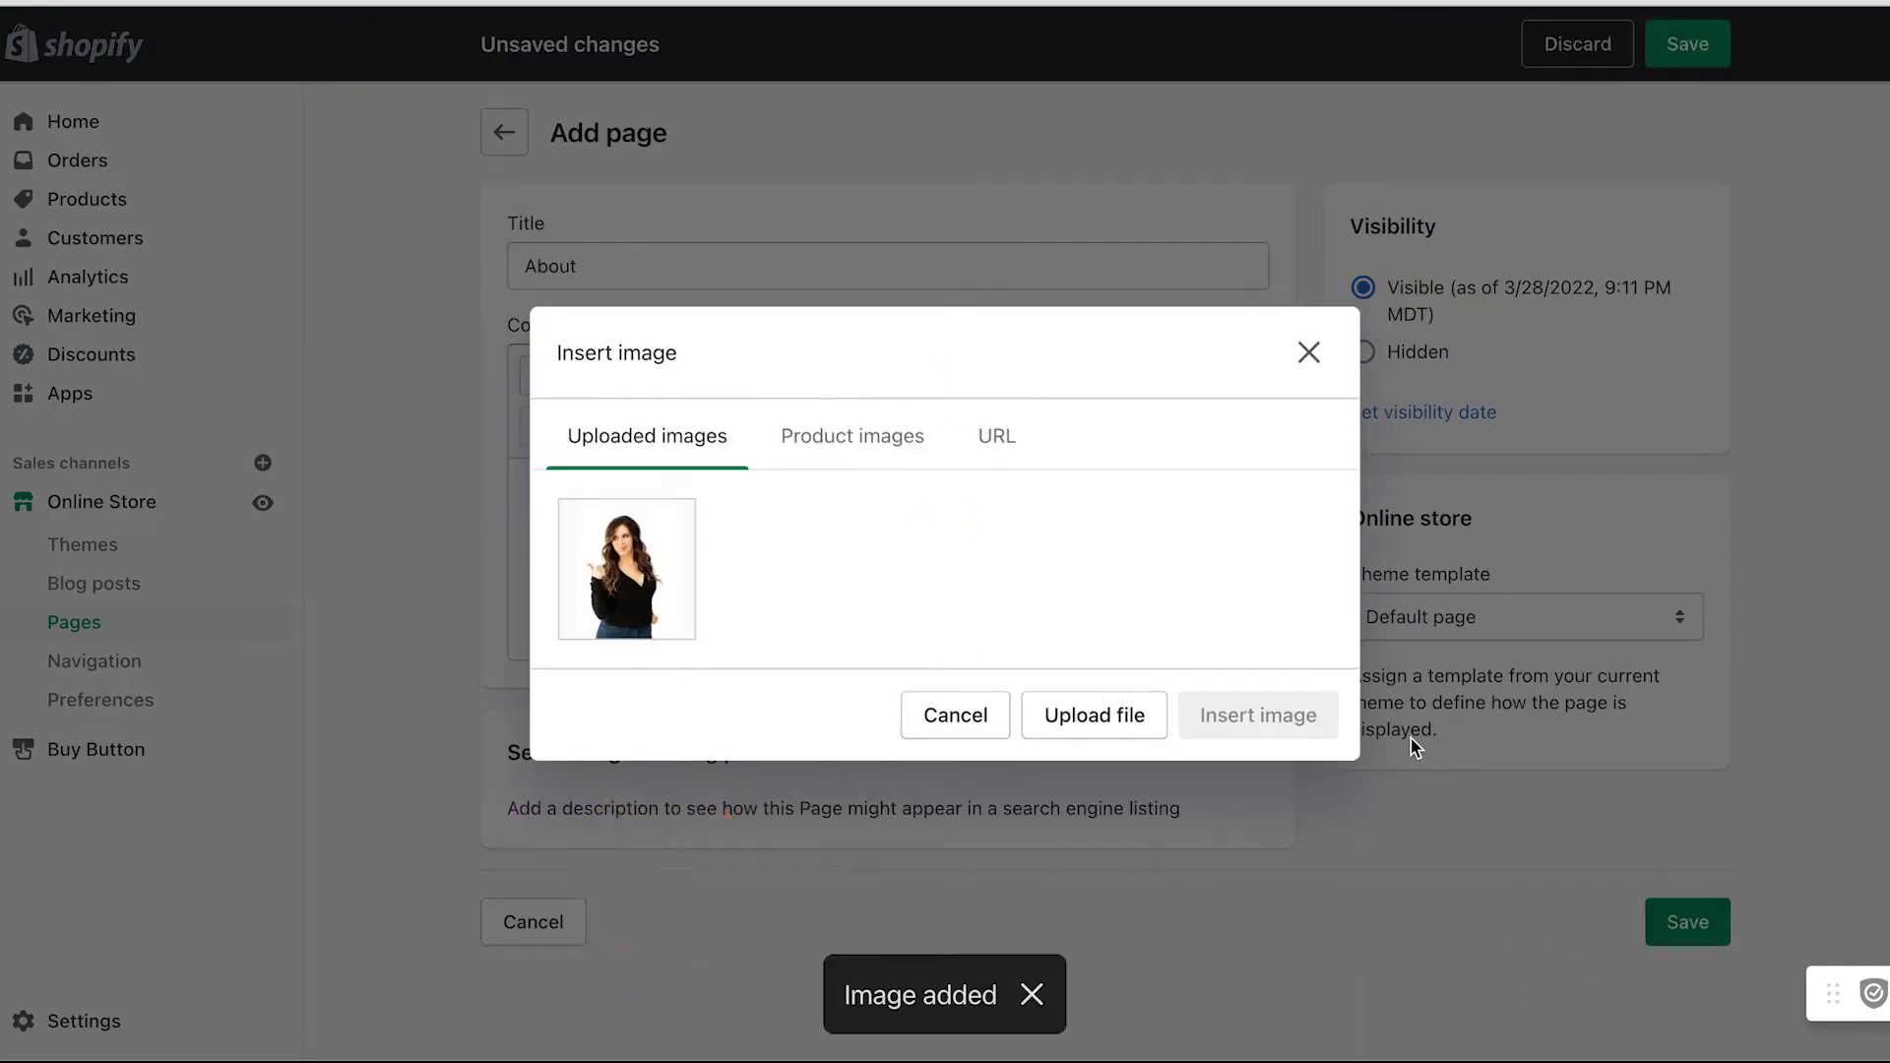
pyautogui.press('Return')
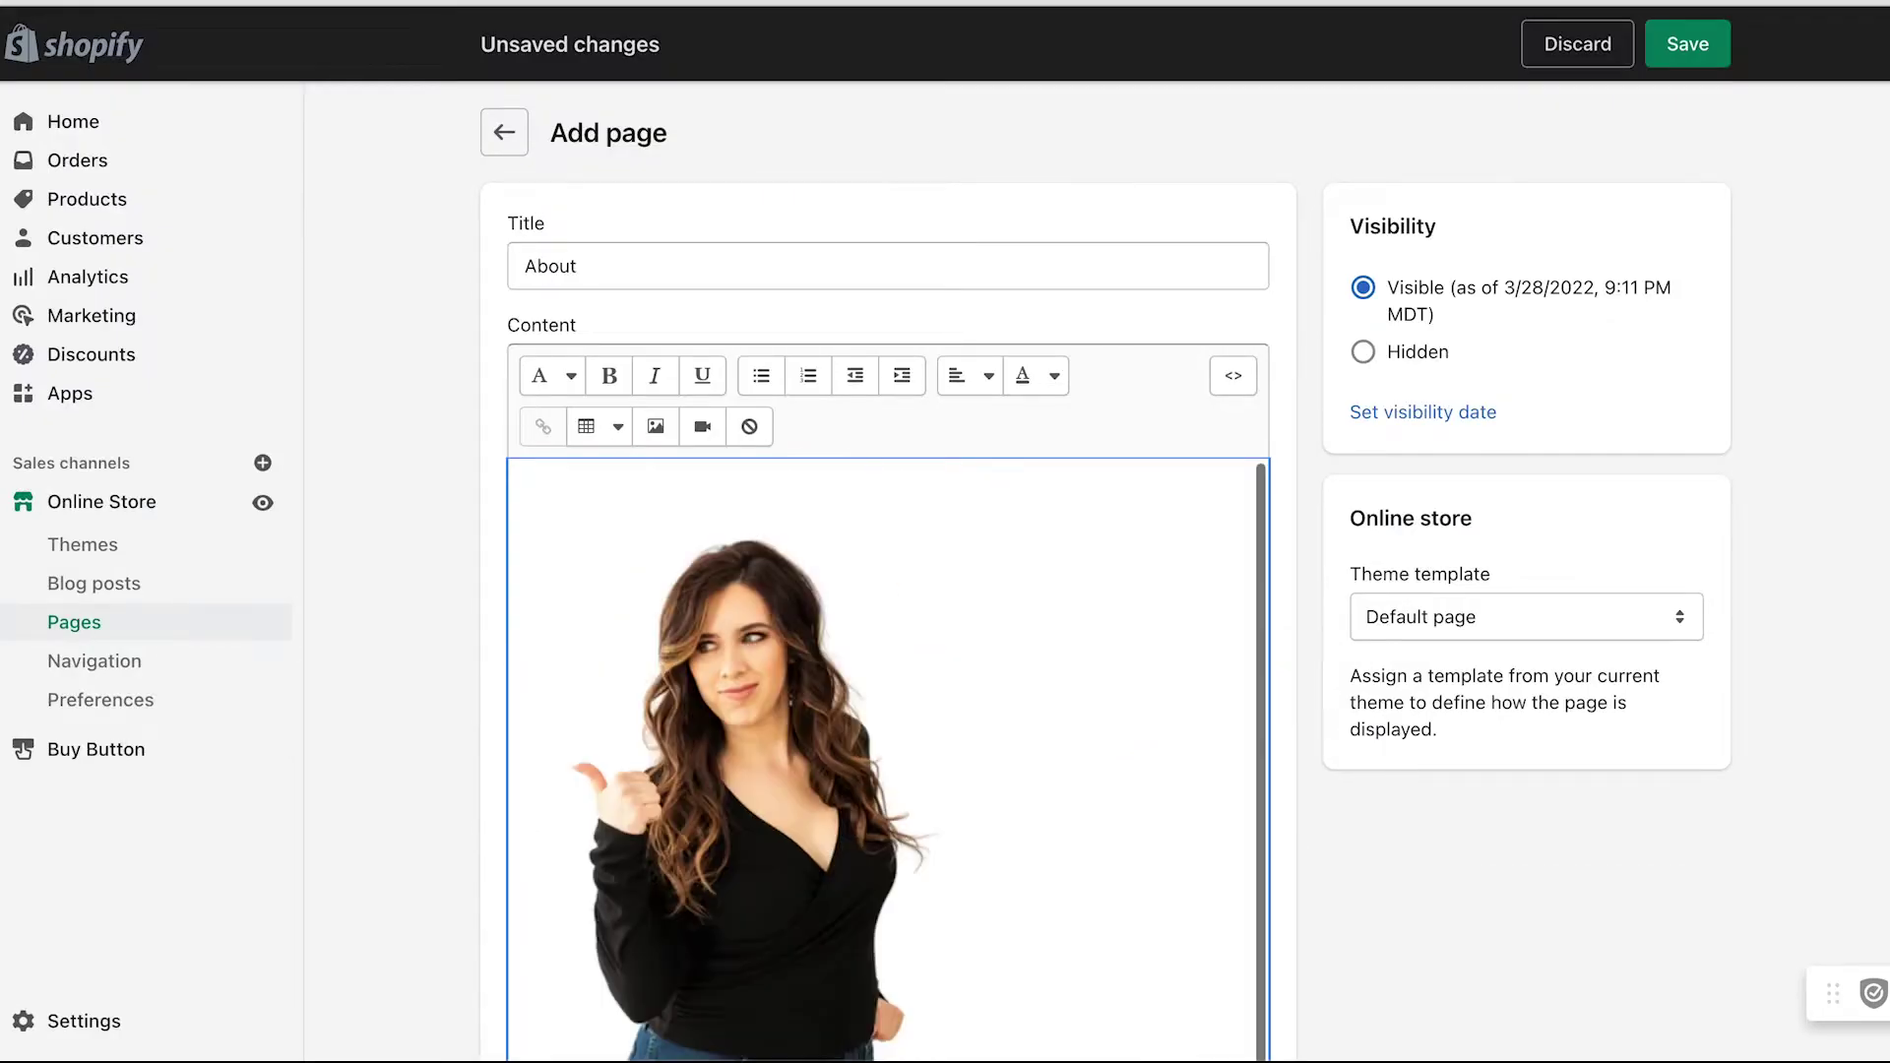
# Step: Type the placeholder text 'lakdjsflajdsflkjasdl' below the photo
pyautogui.write('lakdjsflajdsflkjasdlkjflasdjfk')
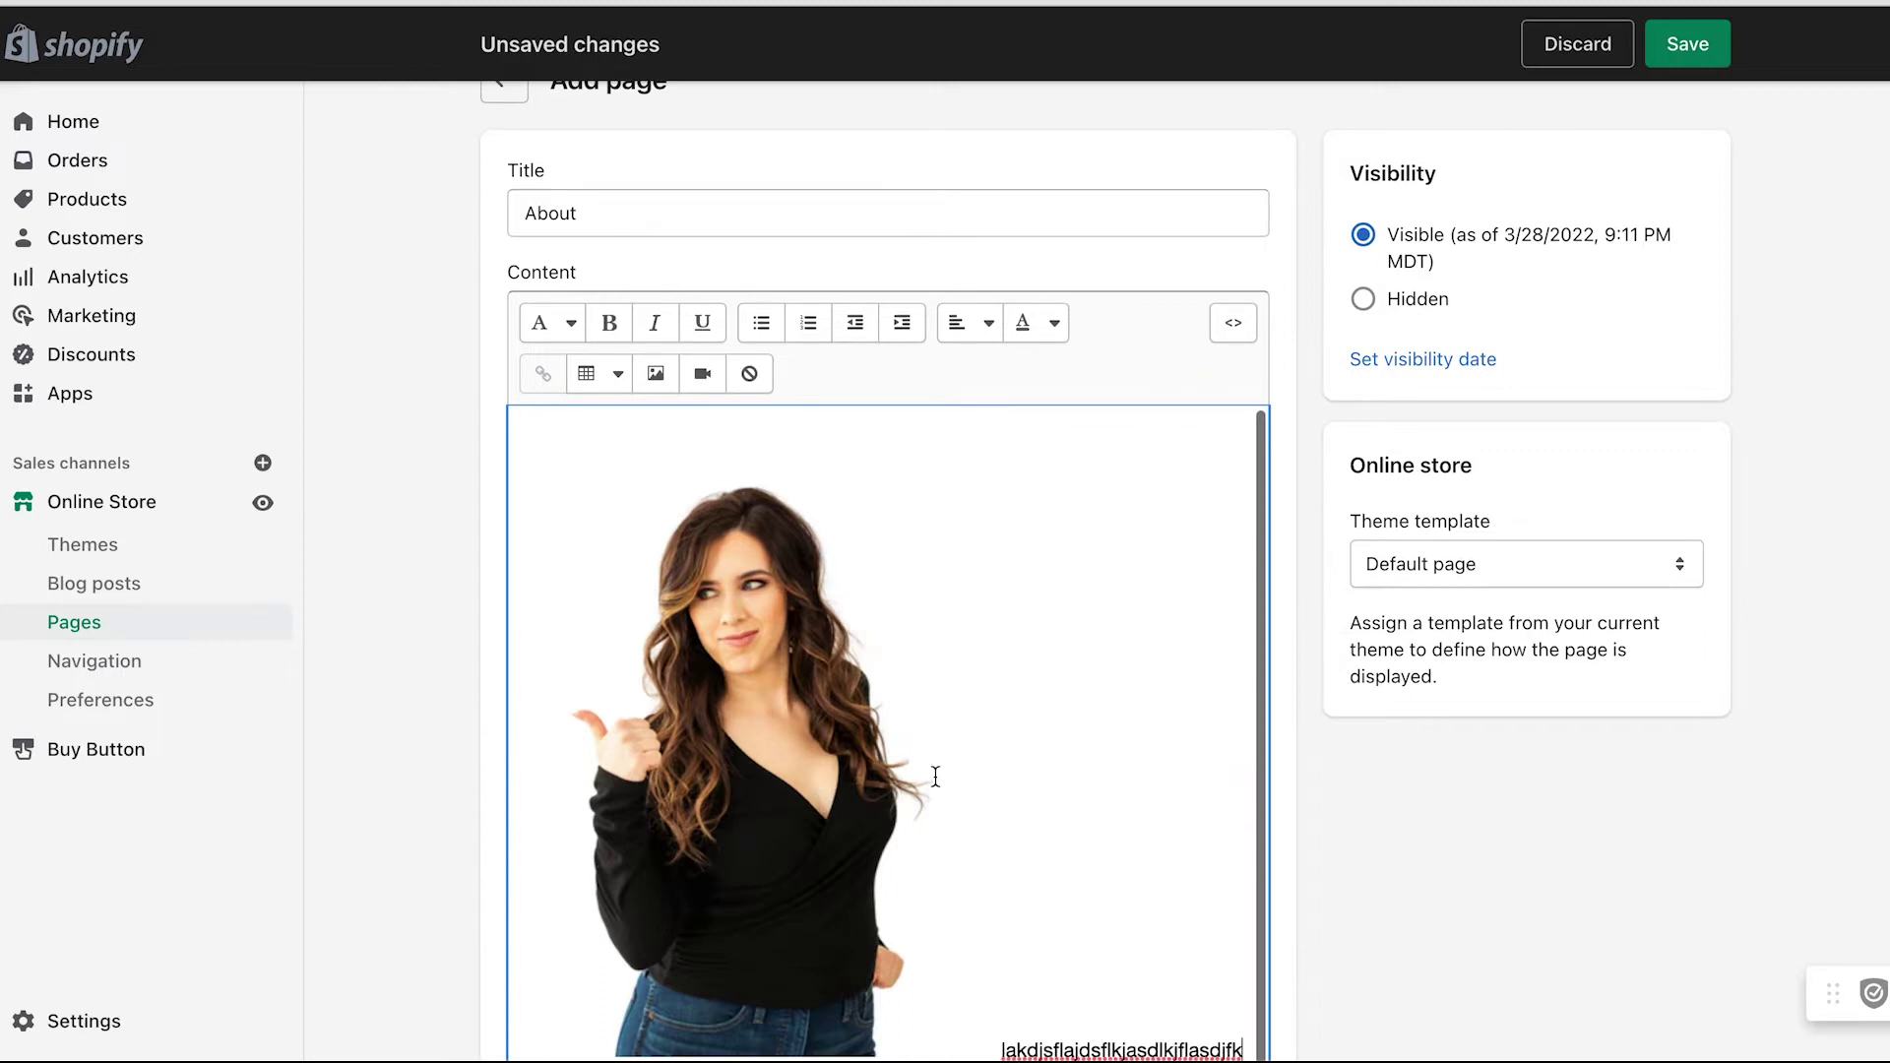
pyautogui.scroll(-4, 1008, 739)
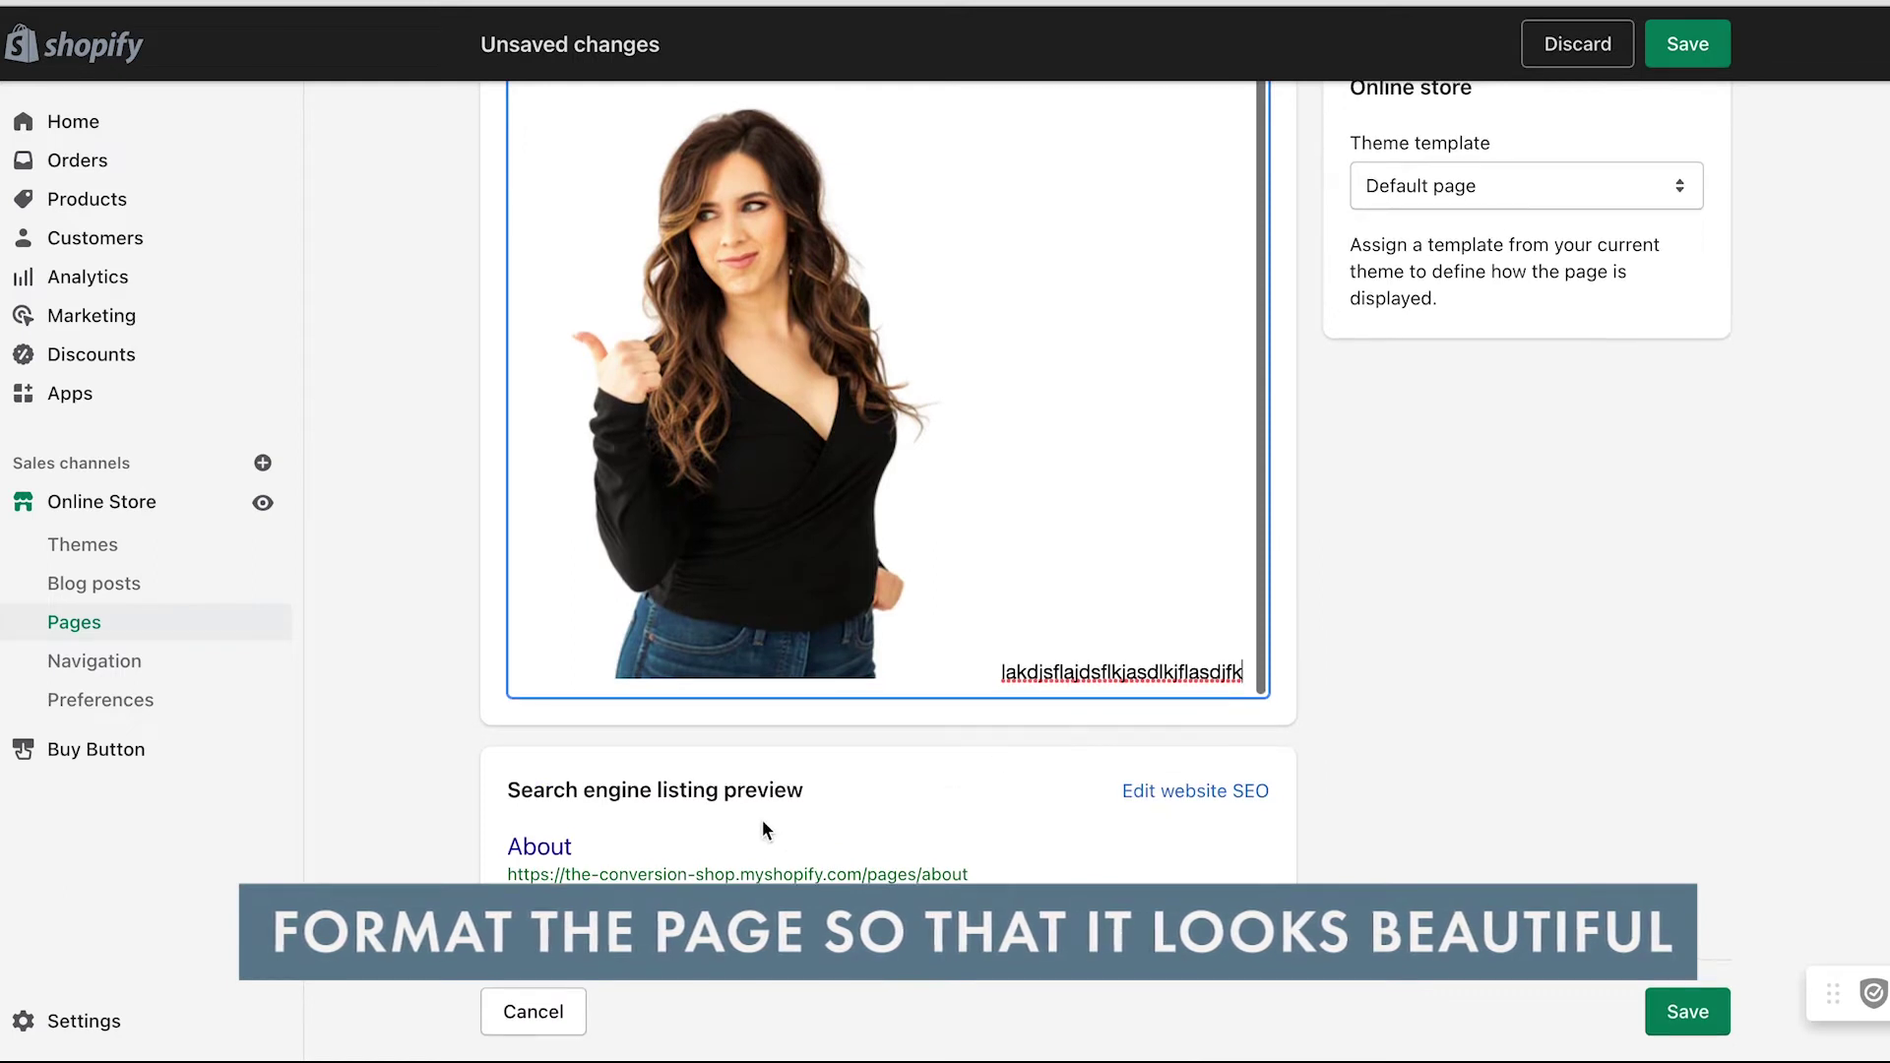
pyautogui.scroll(4, 762, 821)
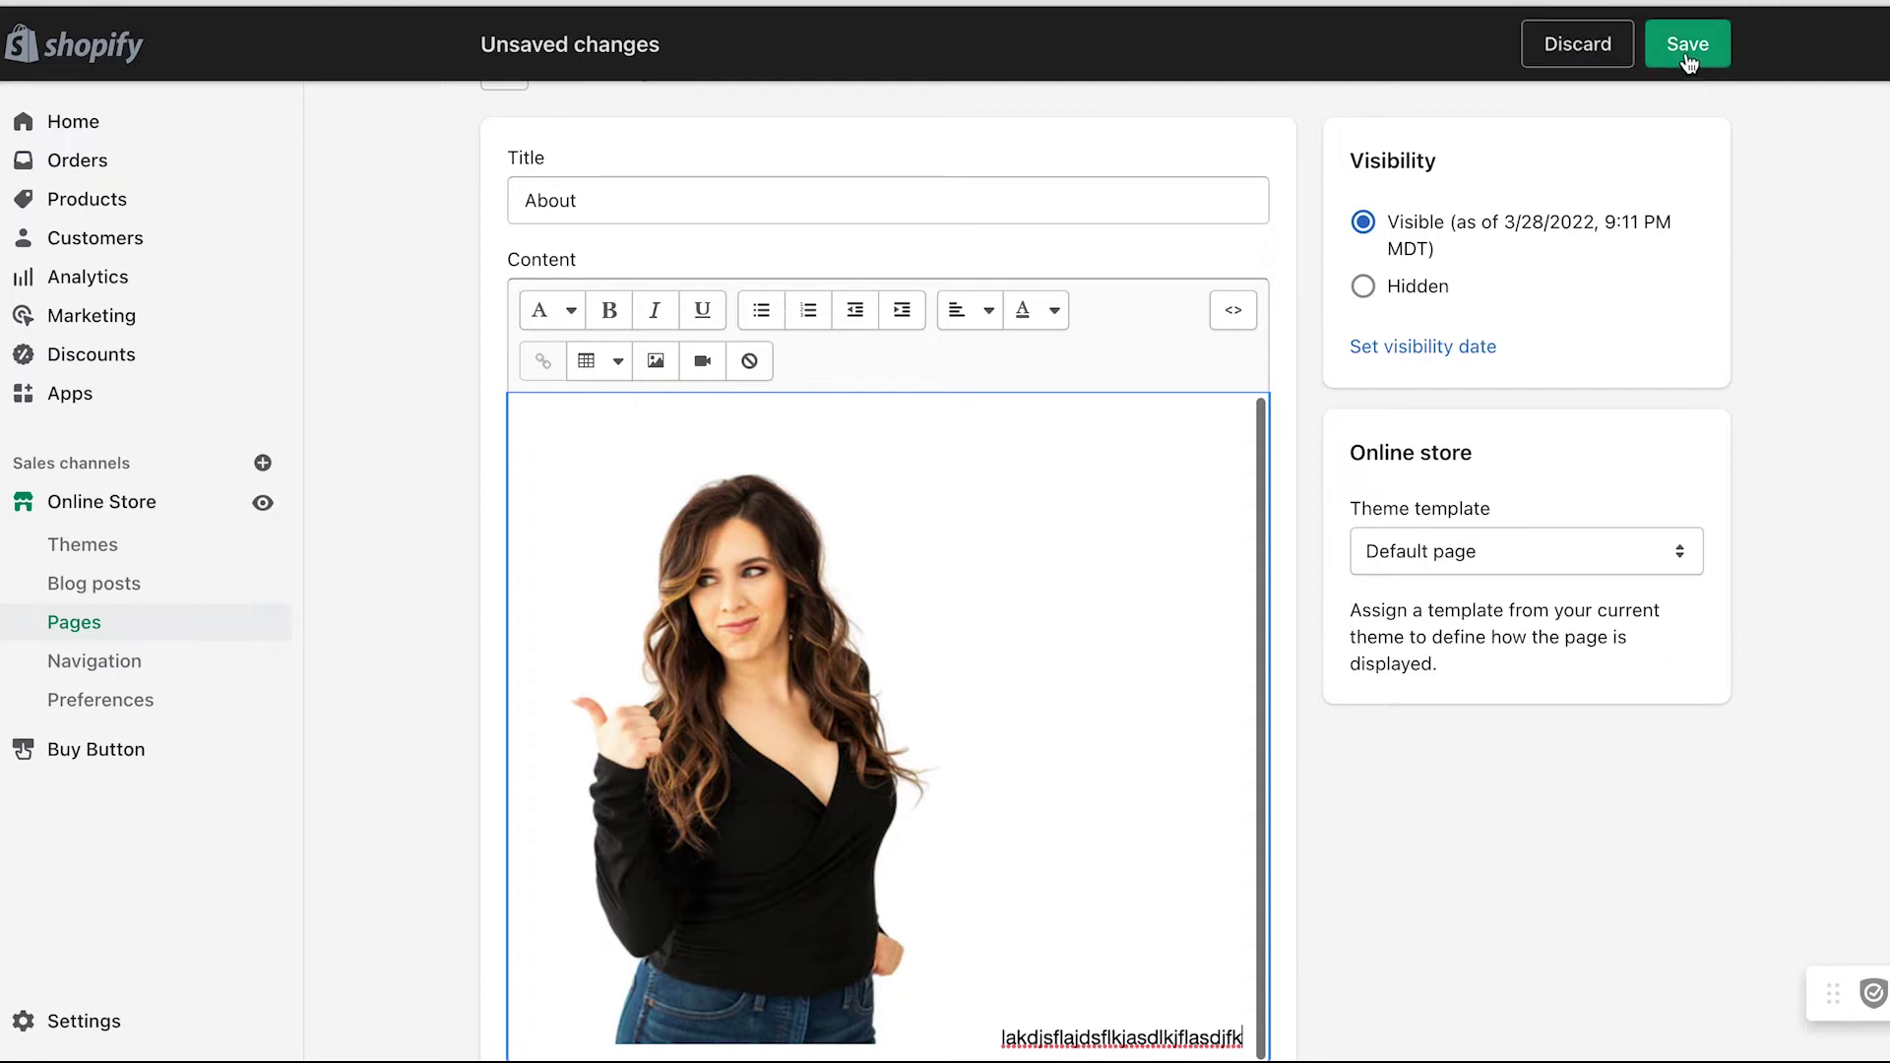
pyautogui.scroll(1, 1432, 406)
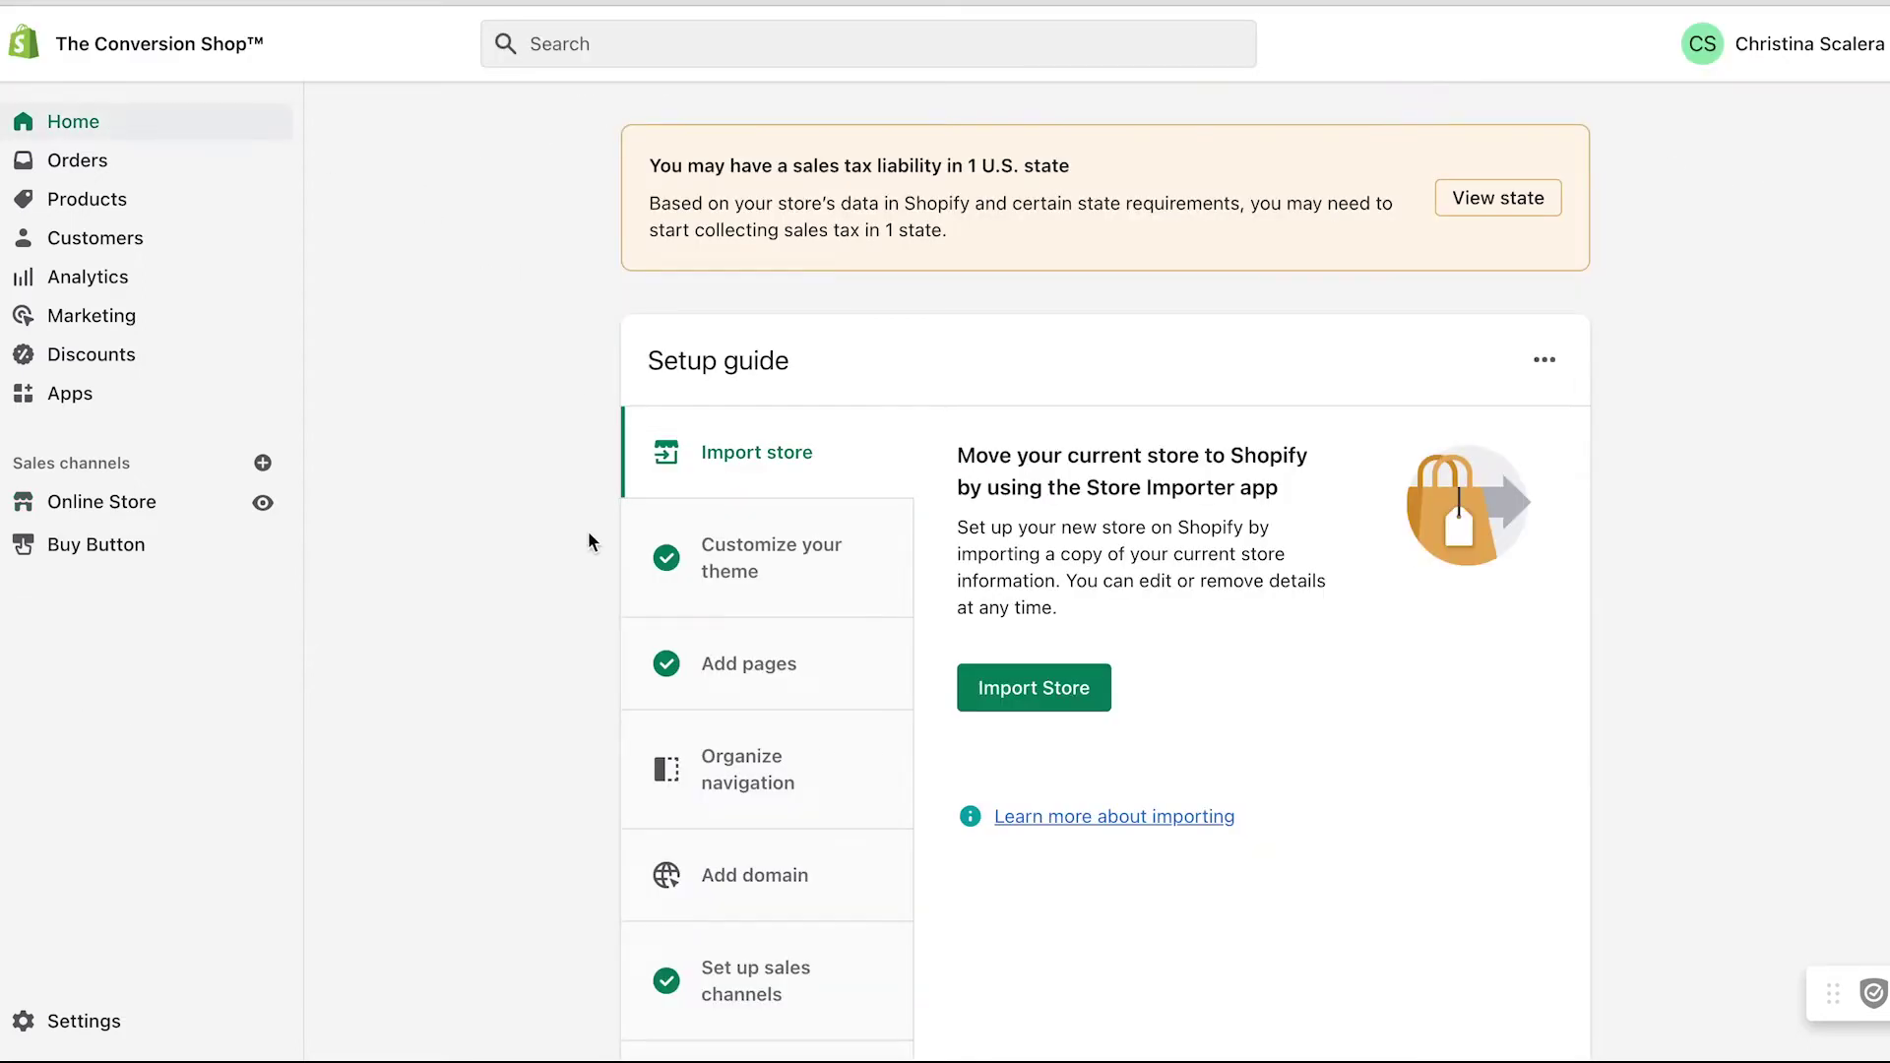
# Step: Open the Footer menu for editing from the Setup guide's Organize navigation task
pyautogui.click(729, 777)
pyautogui.scroll(-1, 731, 784)
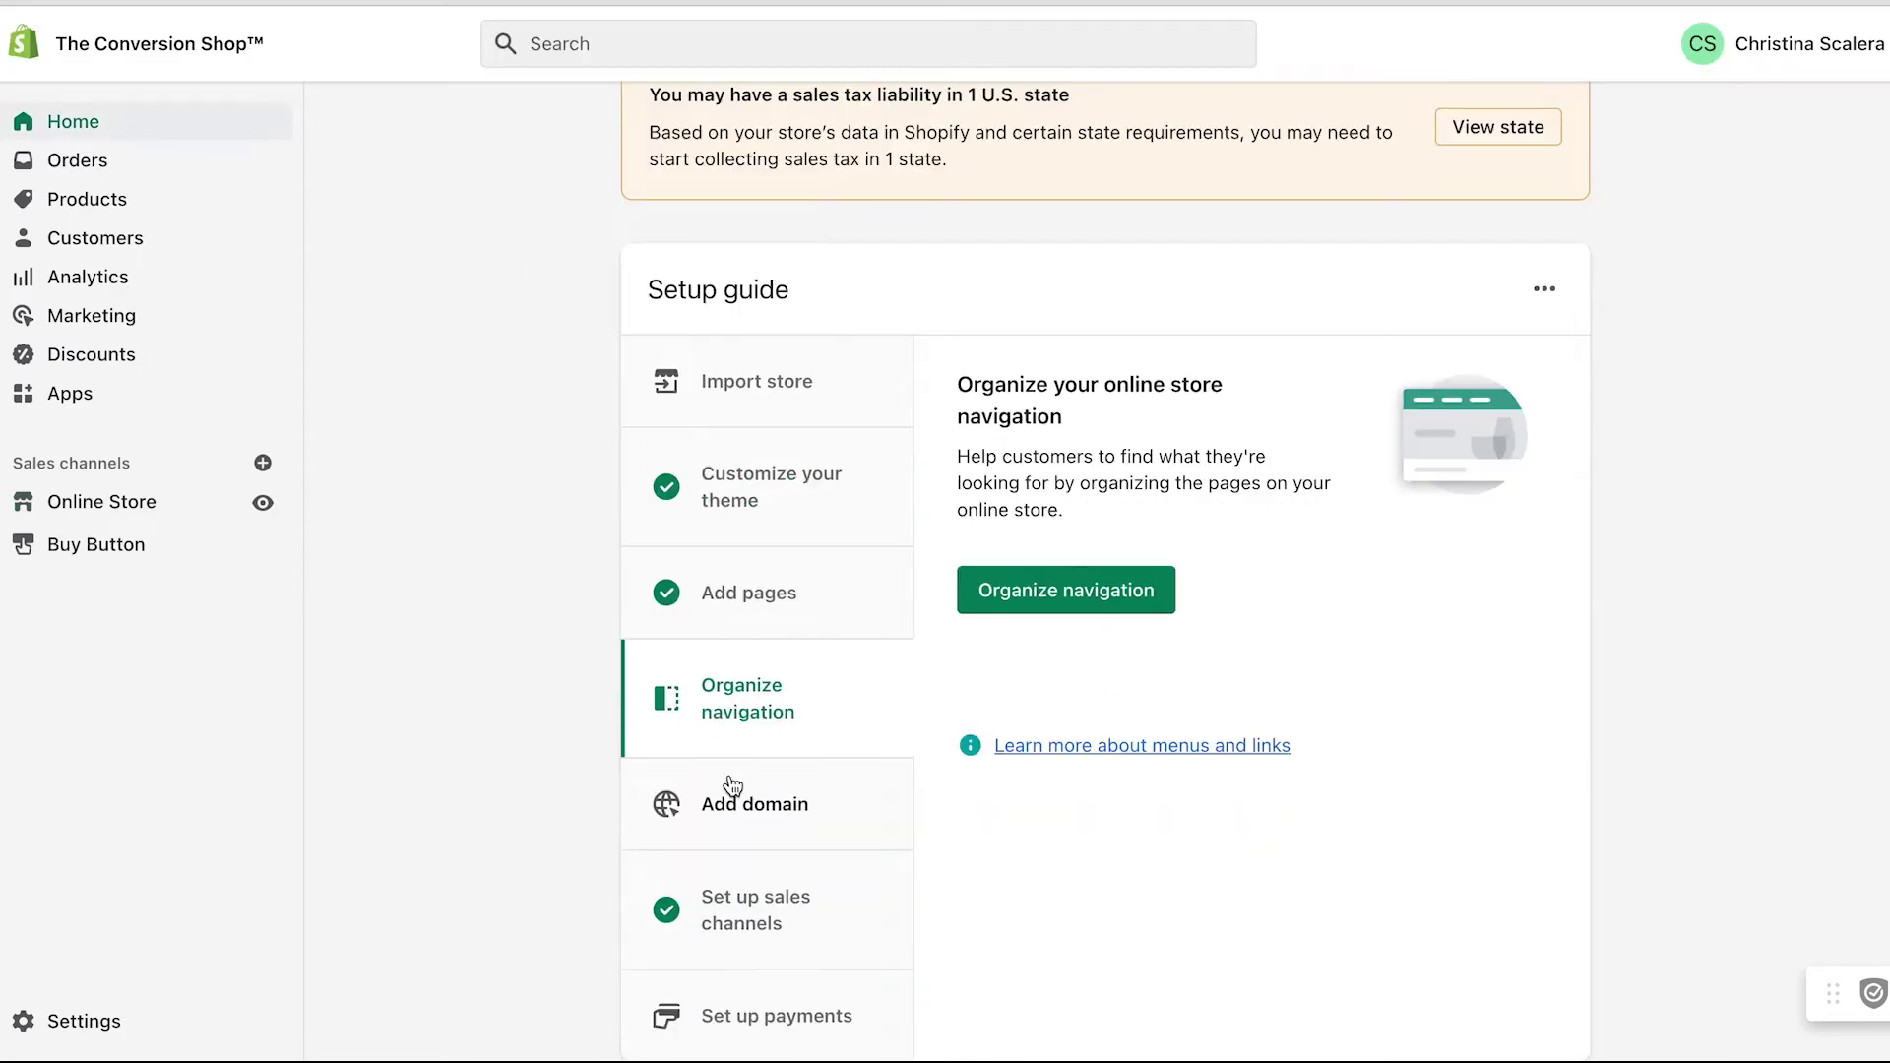
pyautogui.click(1073, 597)
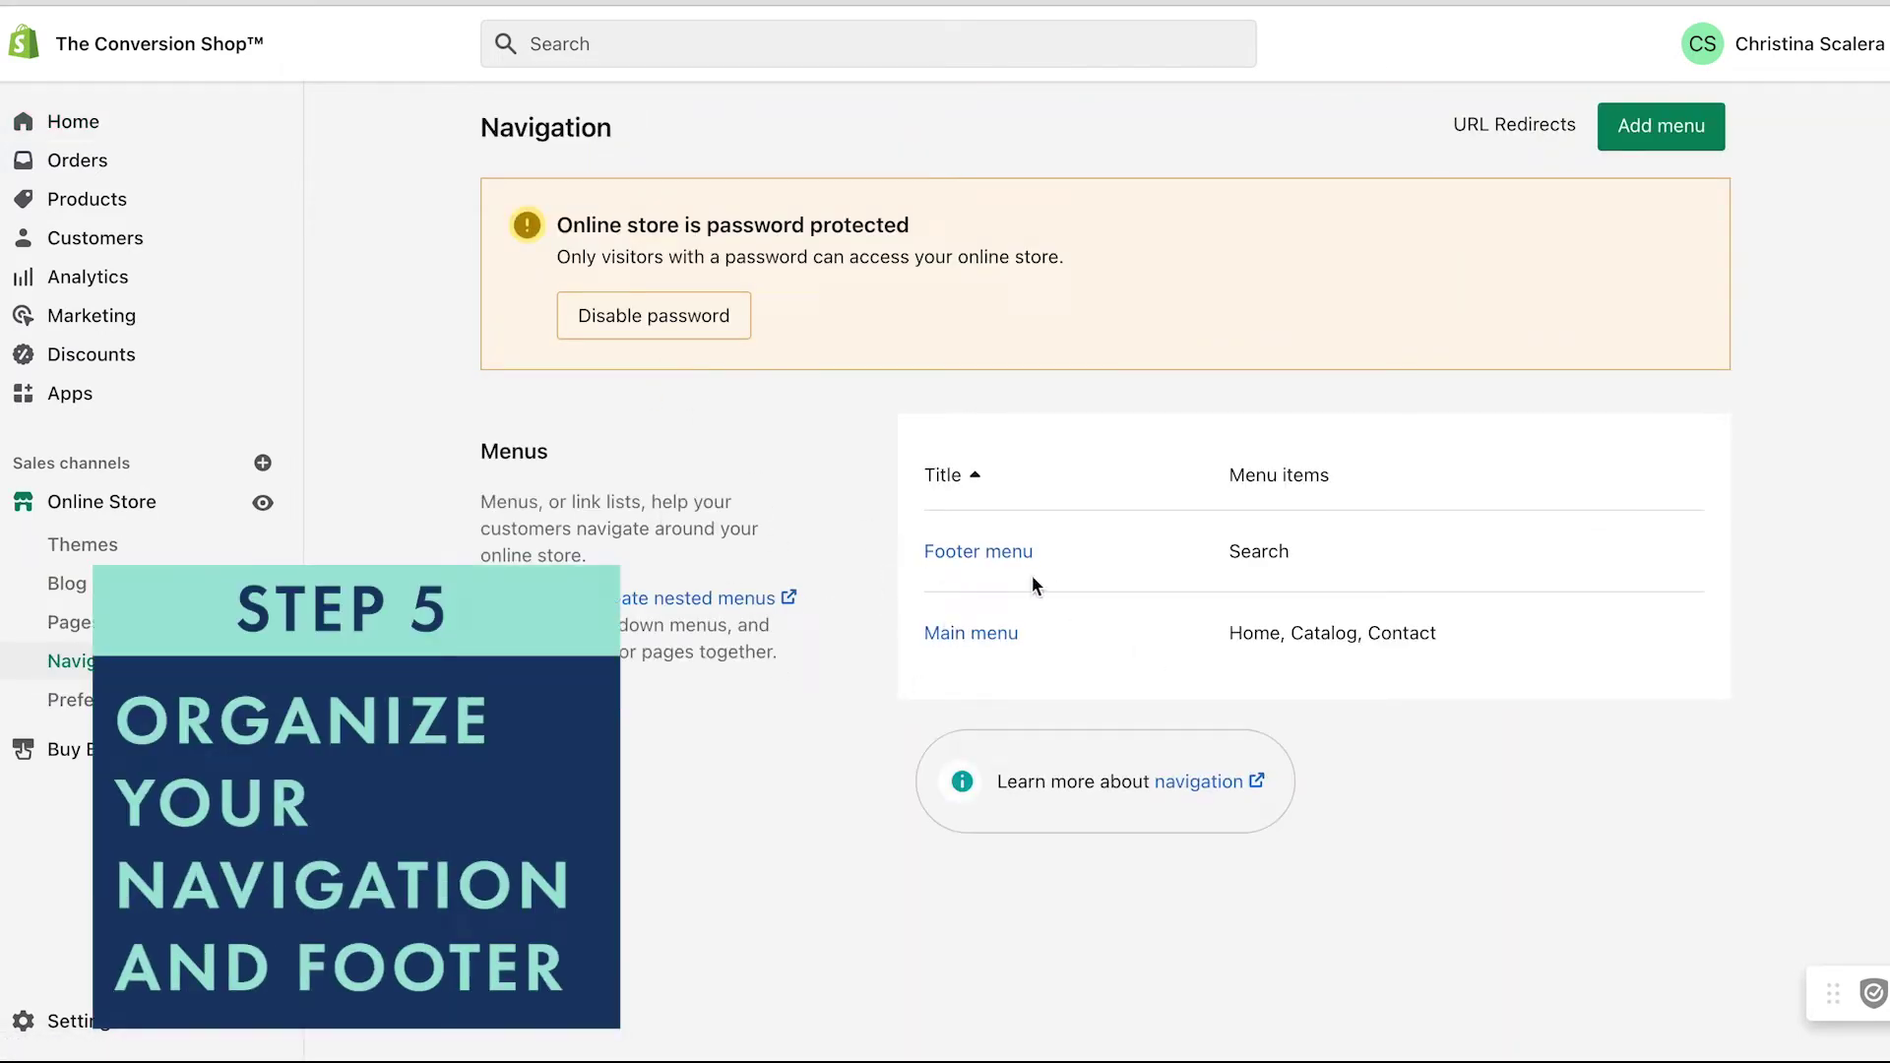
pyautogui.click(962, 555)
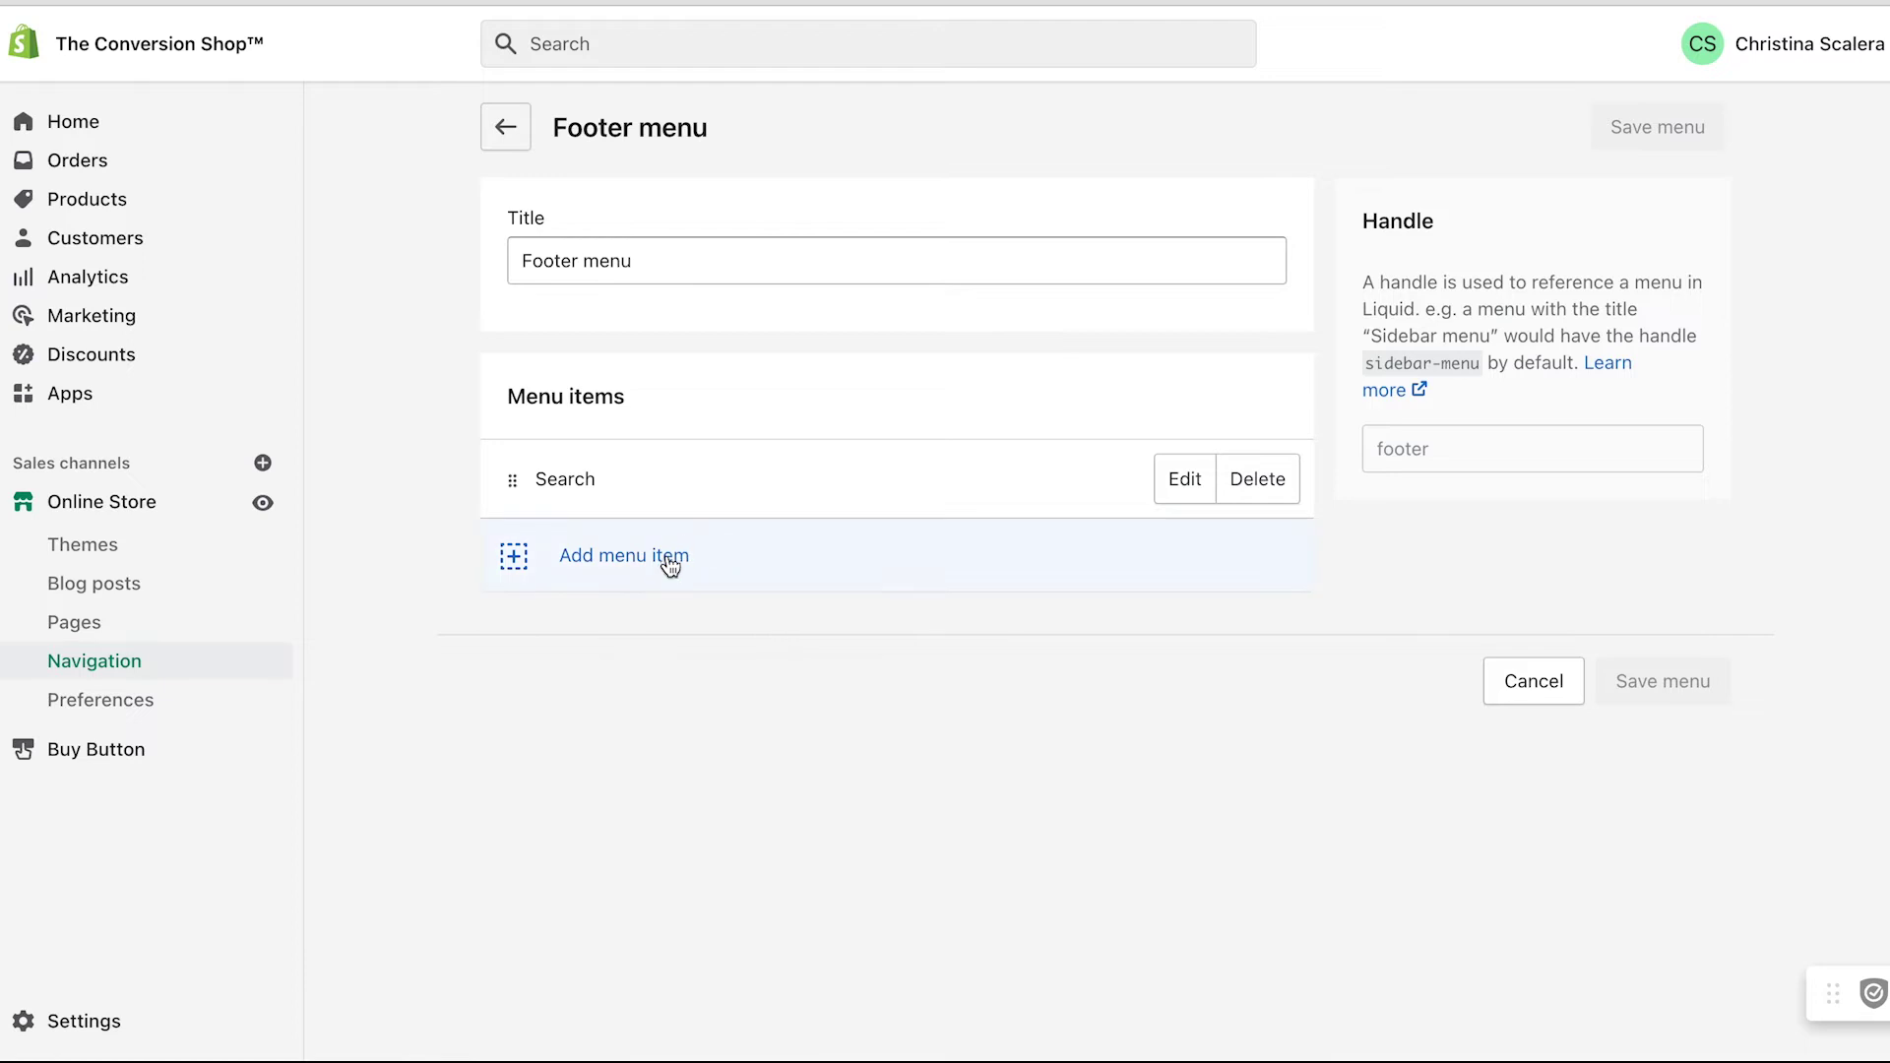
# Step: Add a Contact menu item linked to Pages > Contact and save the footer menu
pyautogui.click(569, 557)
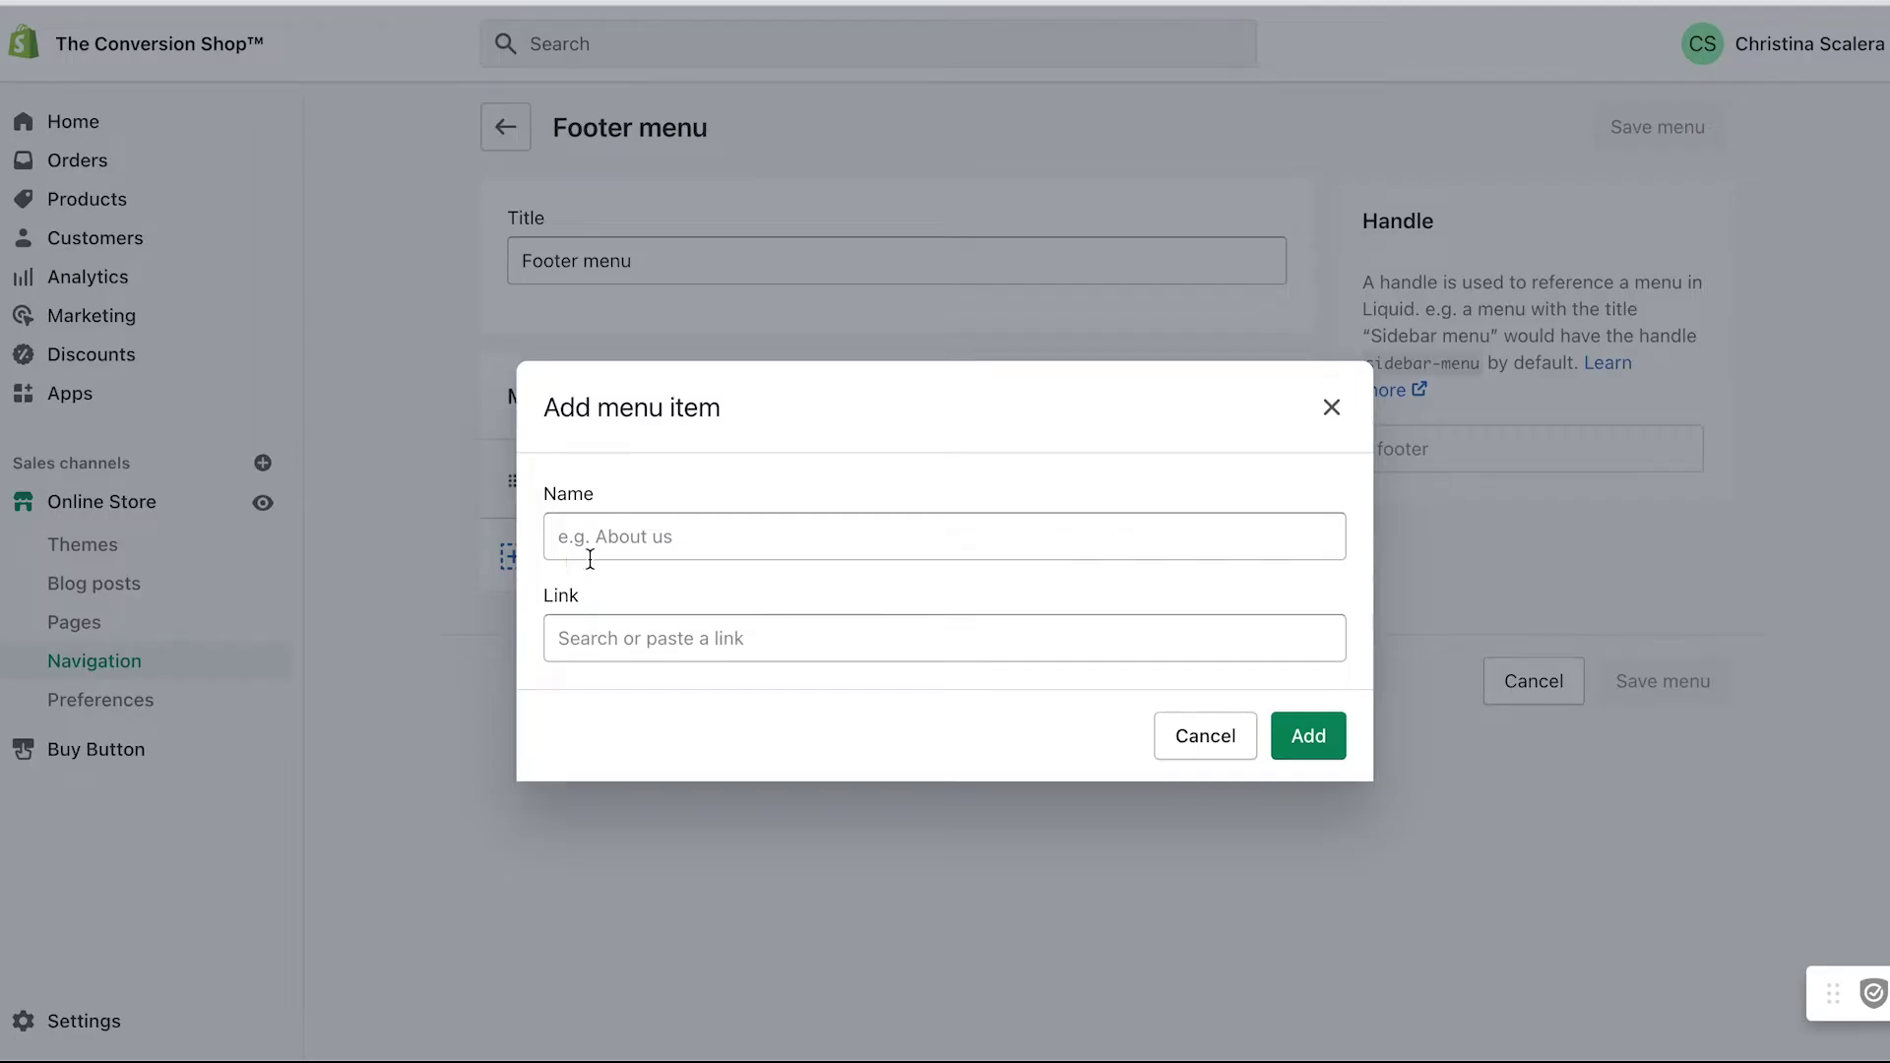
pyautogui.press('Escape')
pyautogui.click(582, 551)
pyautogui.click(638, 545)
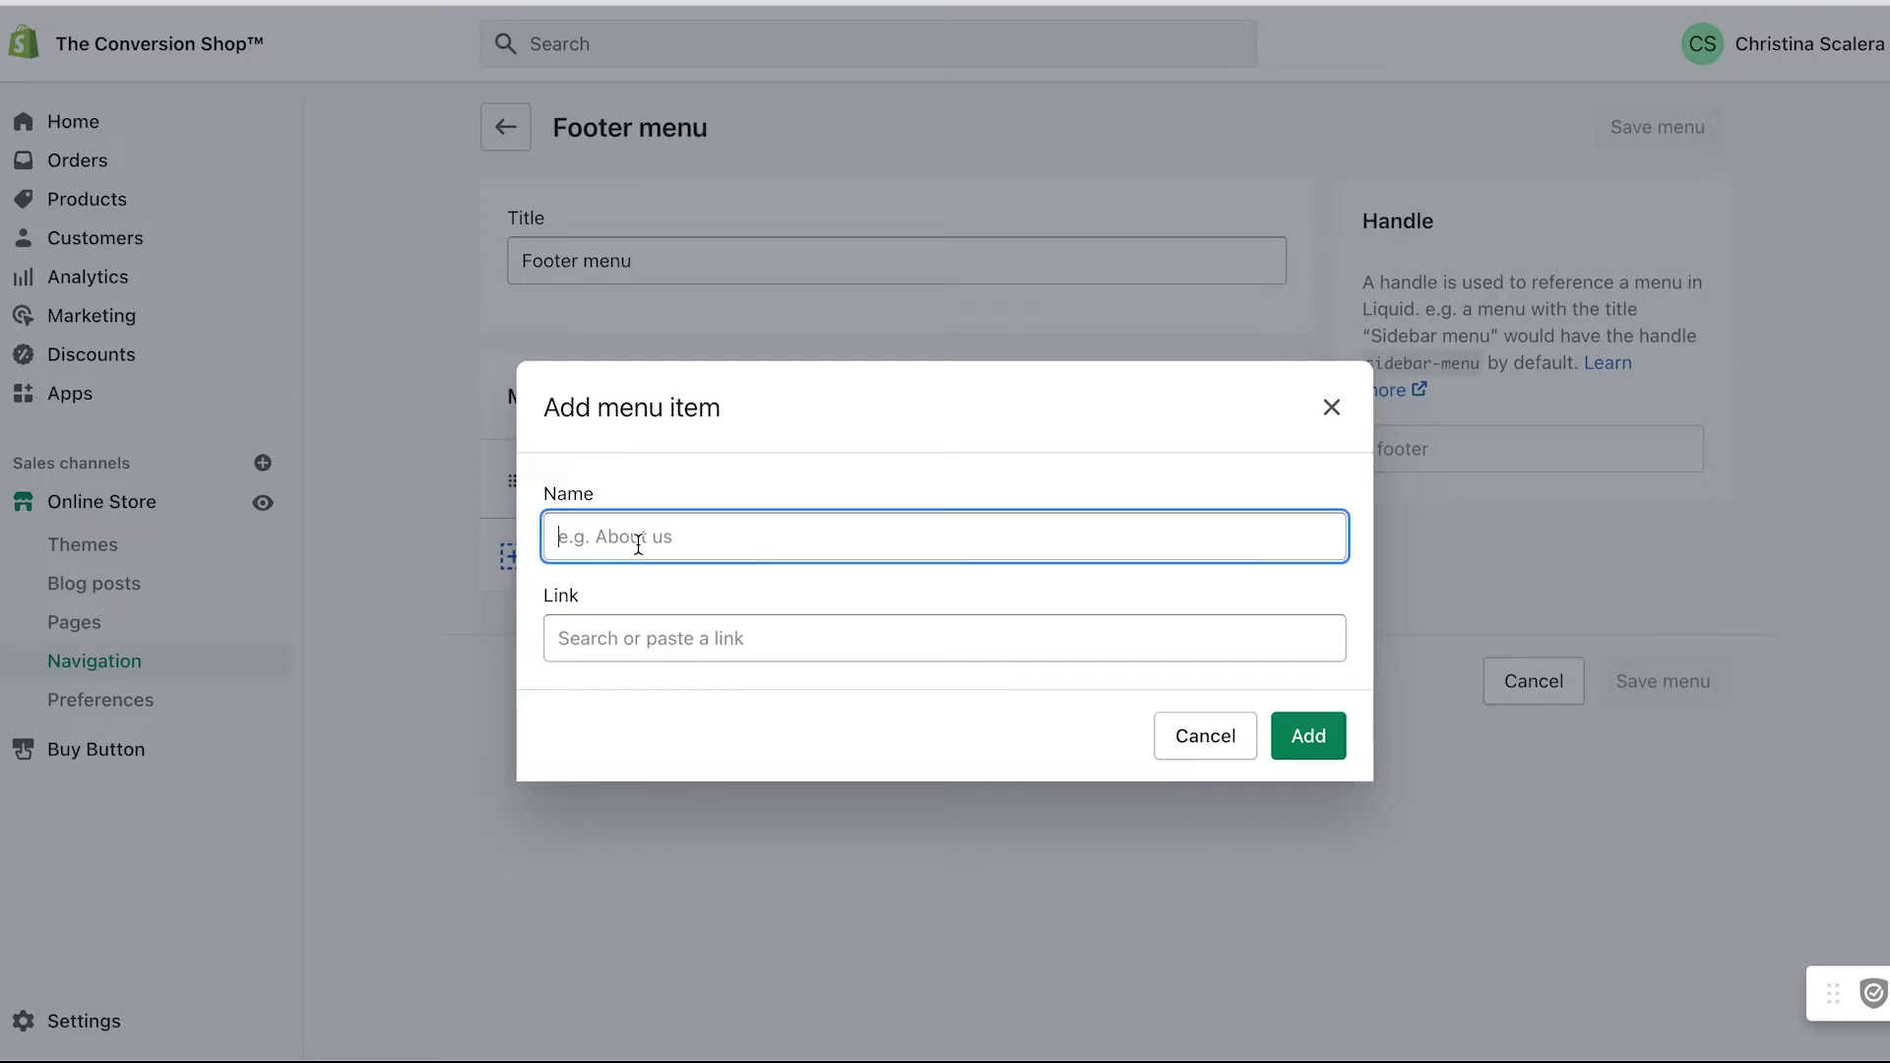
pyautogui.write('Contact')
pyautogui.click(618, 630)
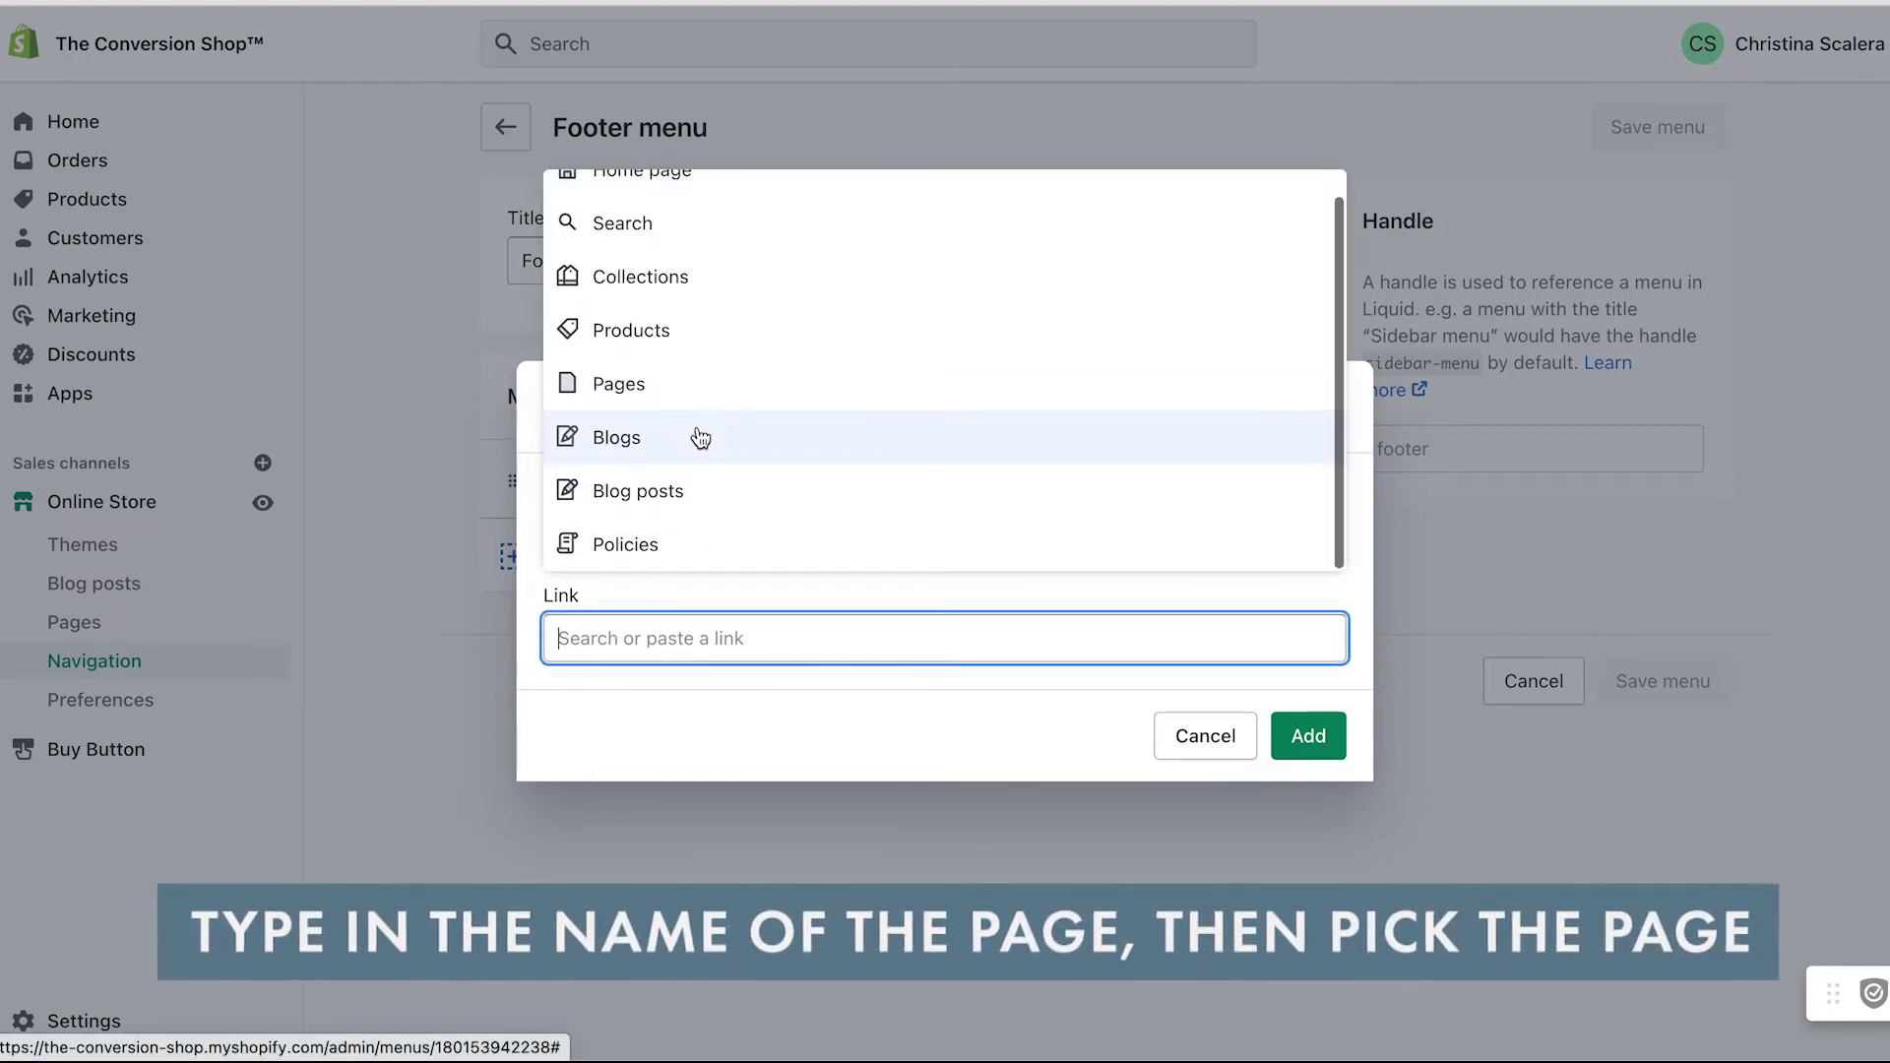
pyautogui.scroll(2, 687, 476)
pyautogui.click(689, 480)
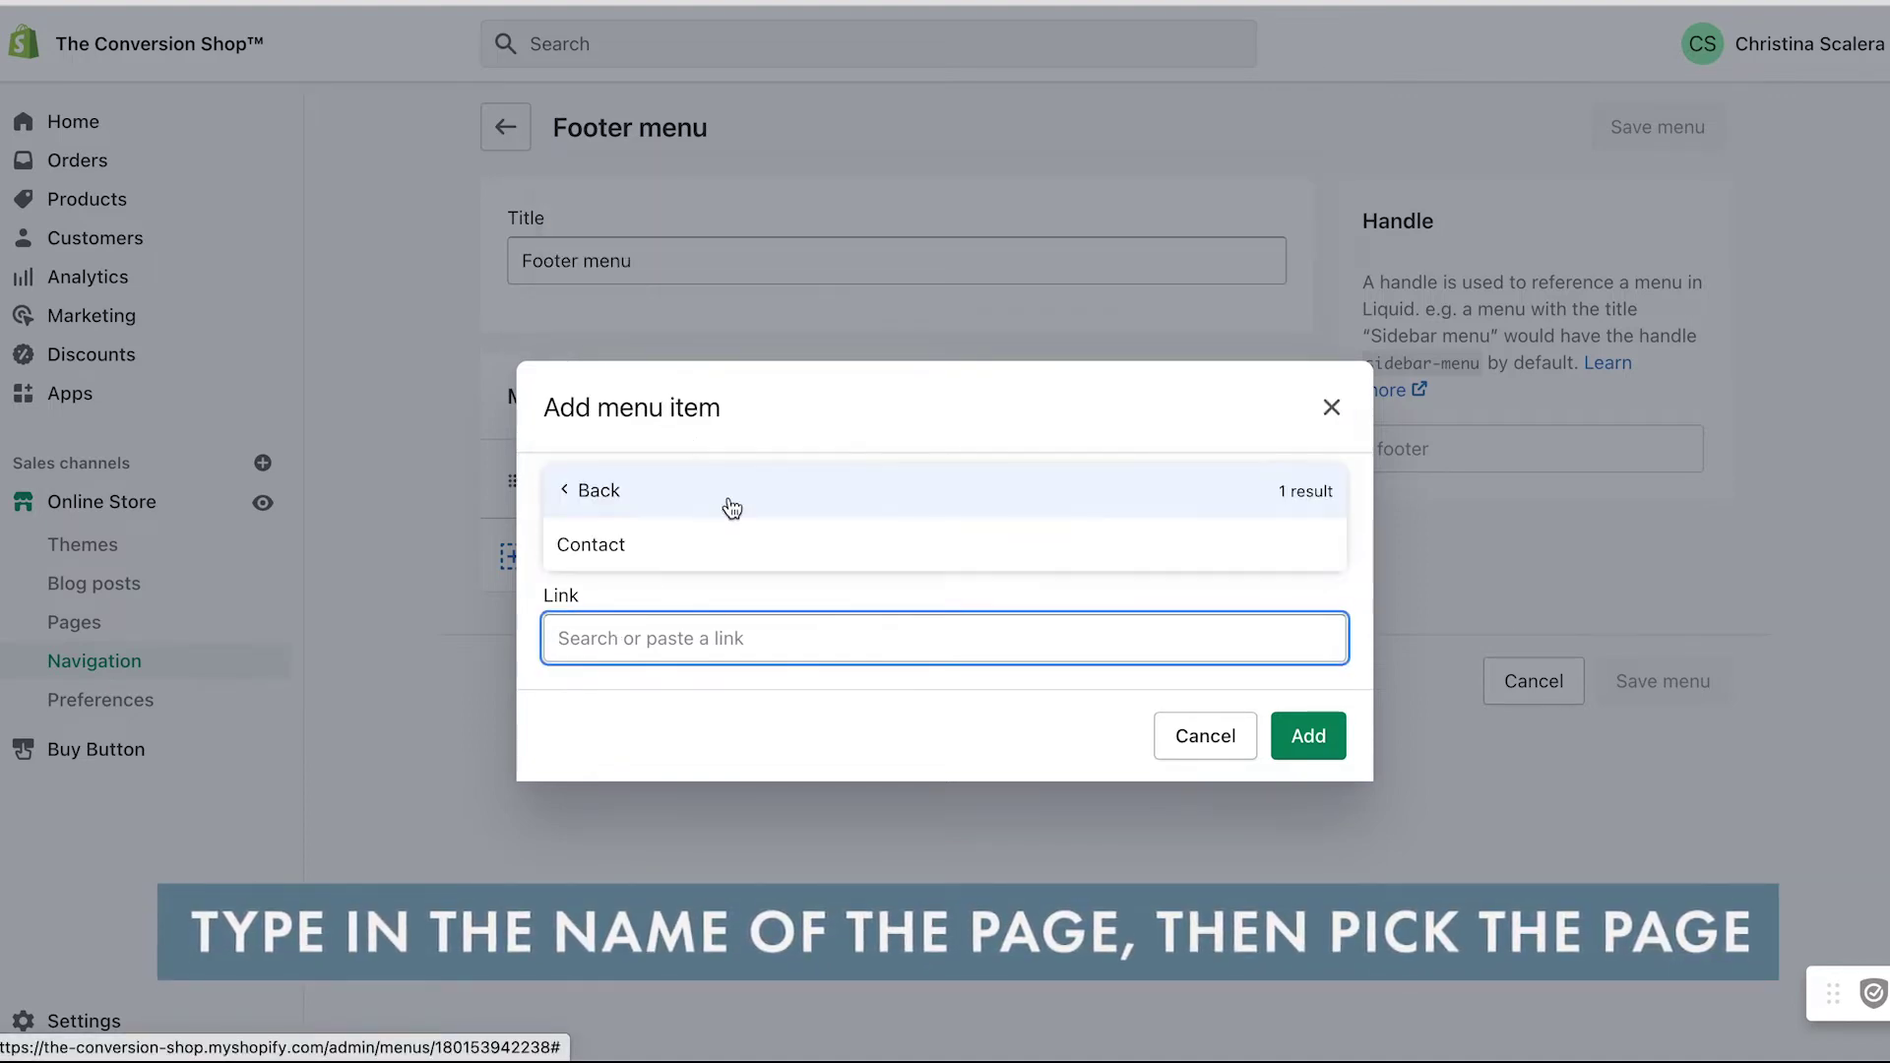
pyautogui.click(658, 565)
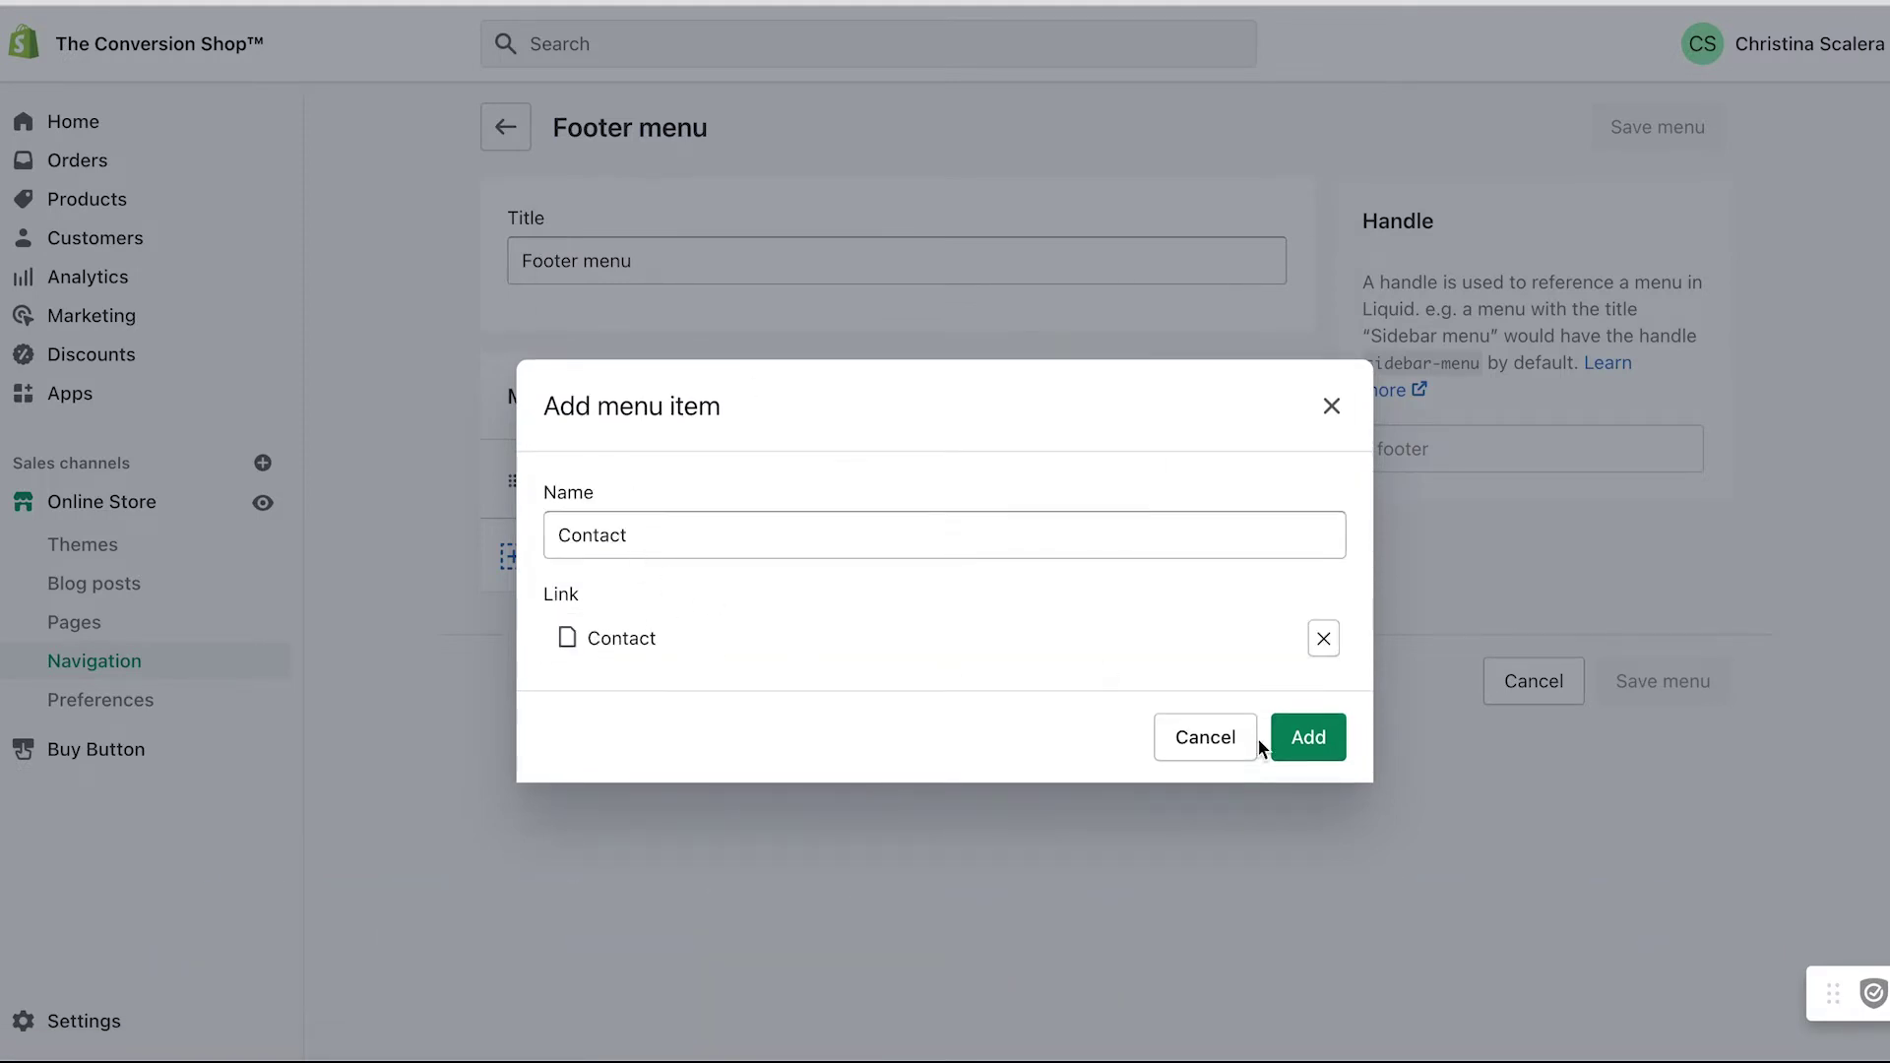
pyautogui.click(1308, 739)
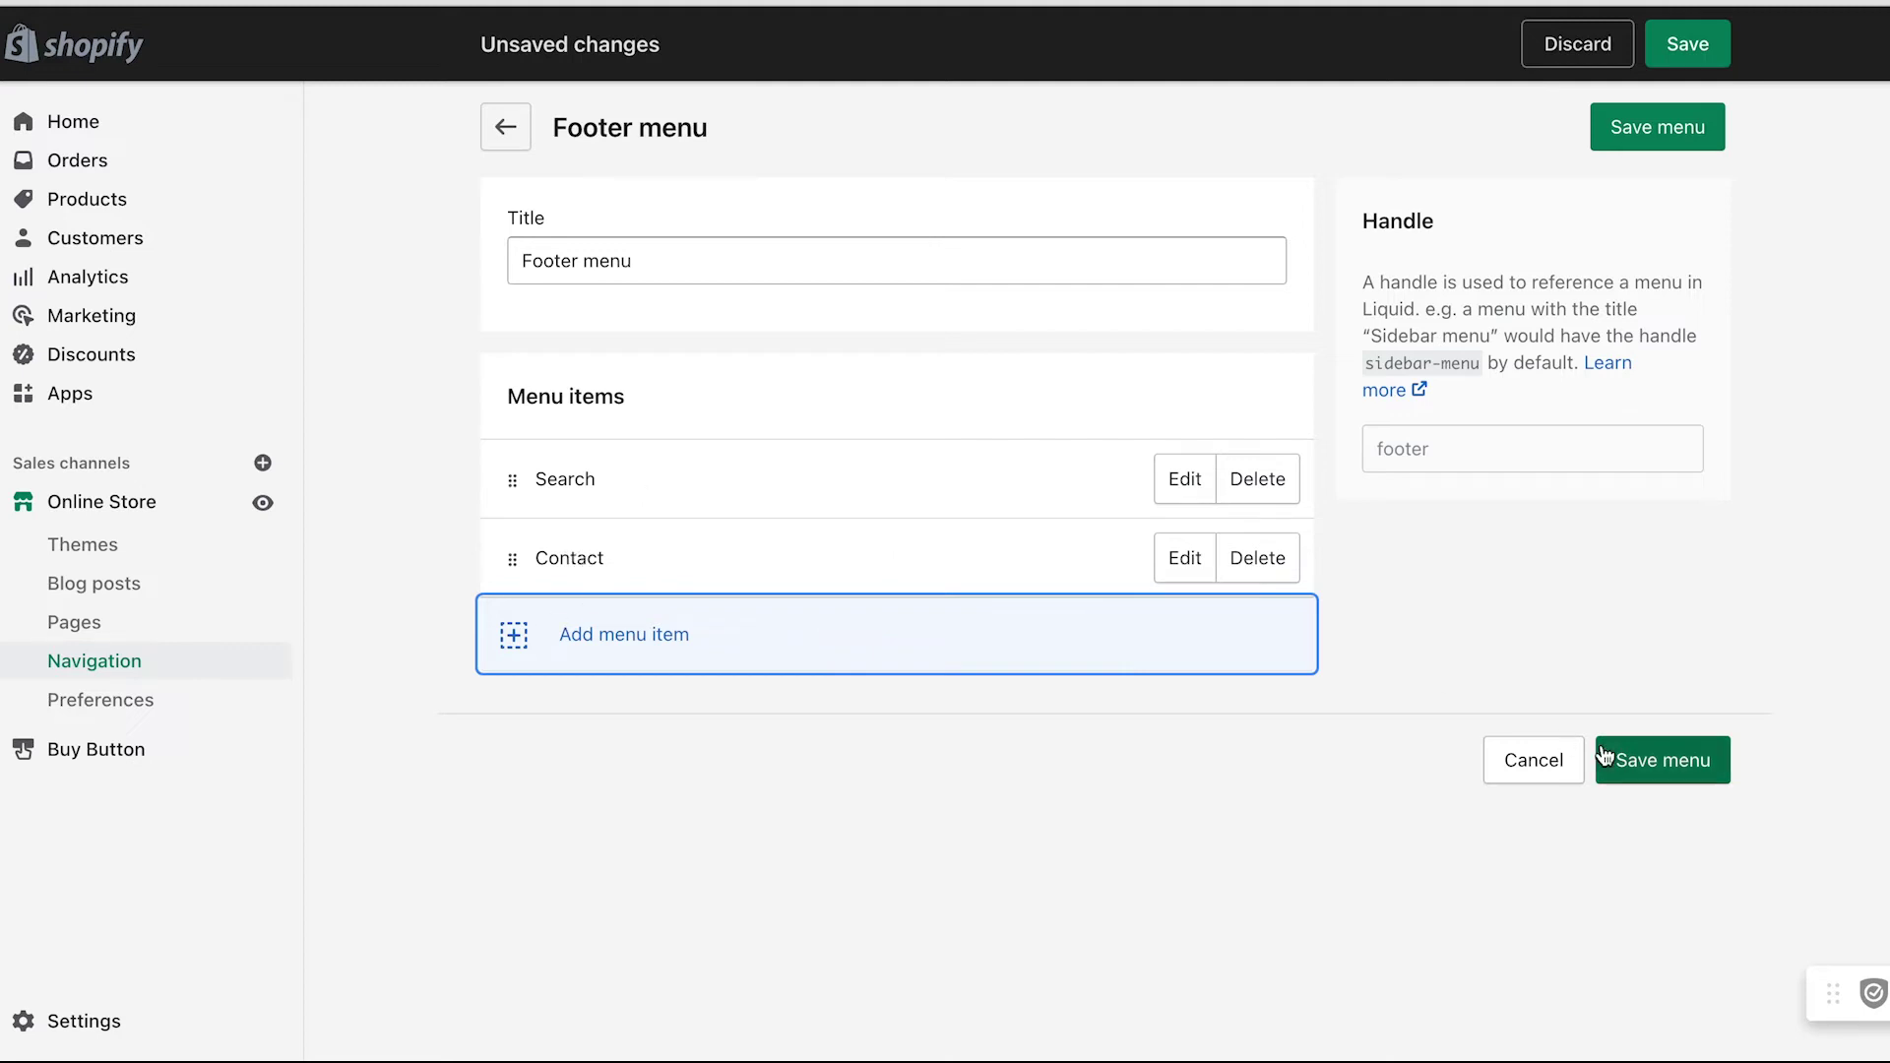
pyautogui.click(1645, 760)
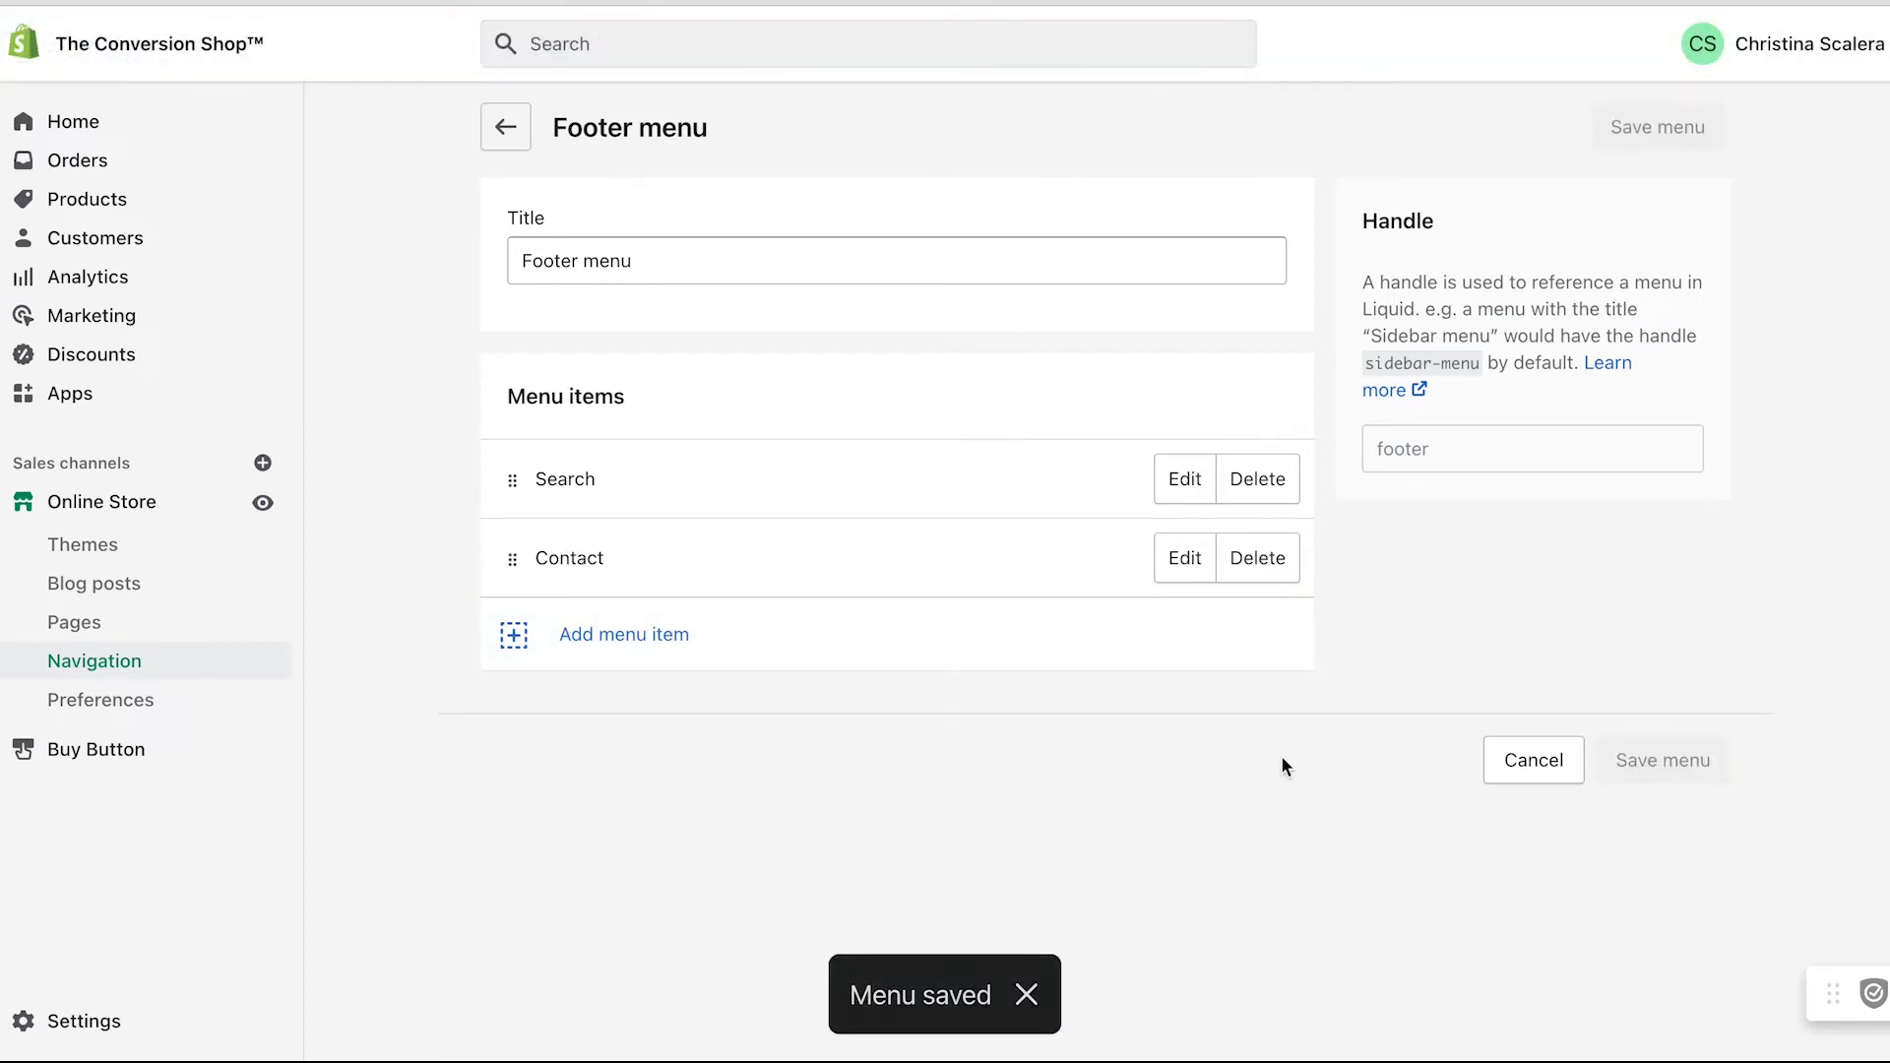
# Step: Back on Home, review the Setup guide's Add domain and Set up payments tasks
pyautogui.click(171, 130)
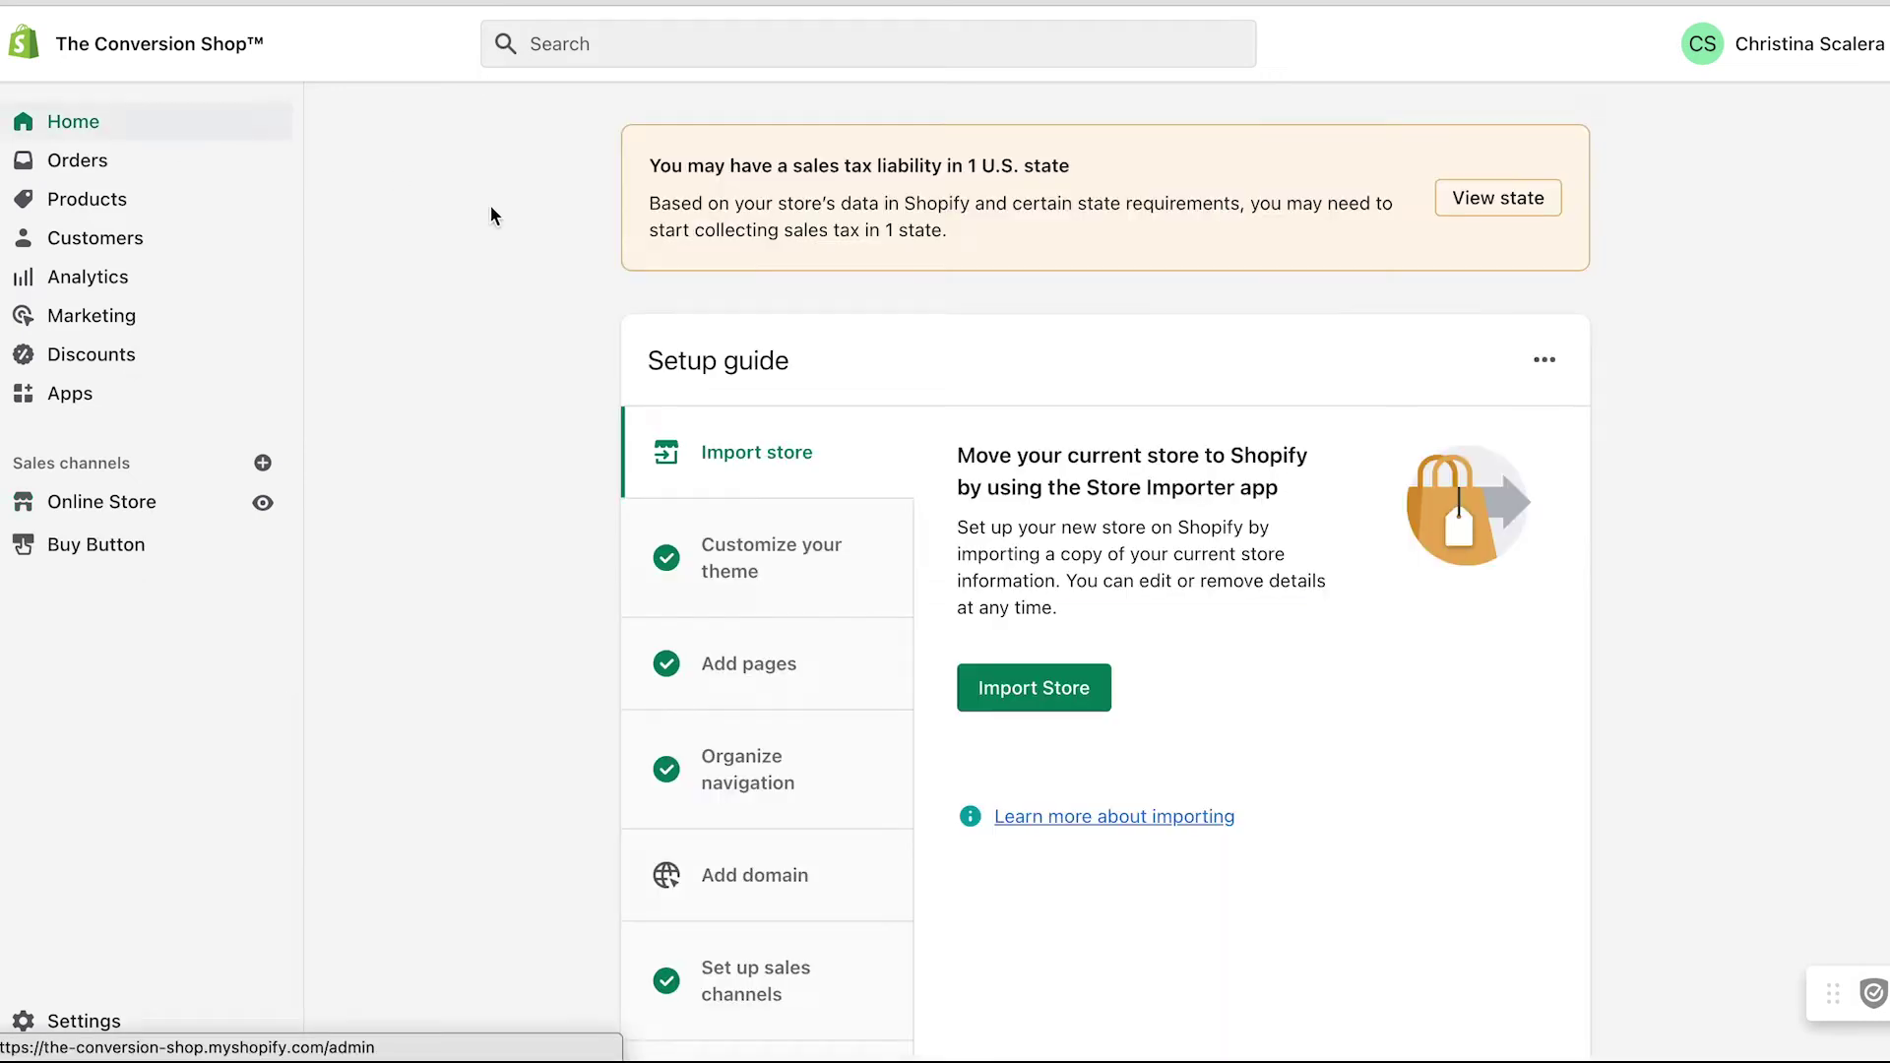
pyautogui.click(753, 871)
pyautogui.scroll(-1, 738, 896)
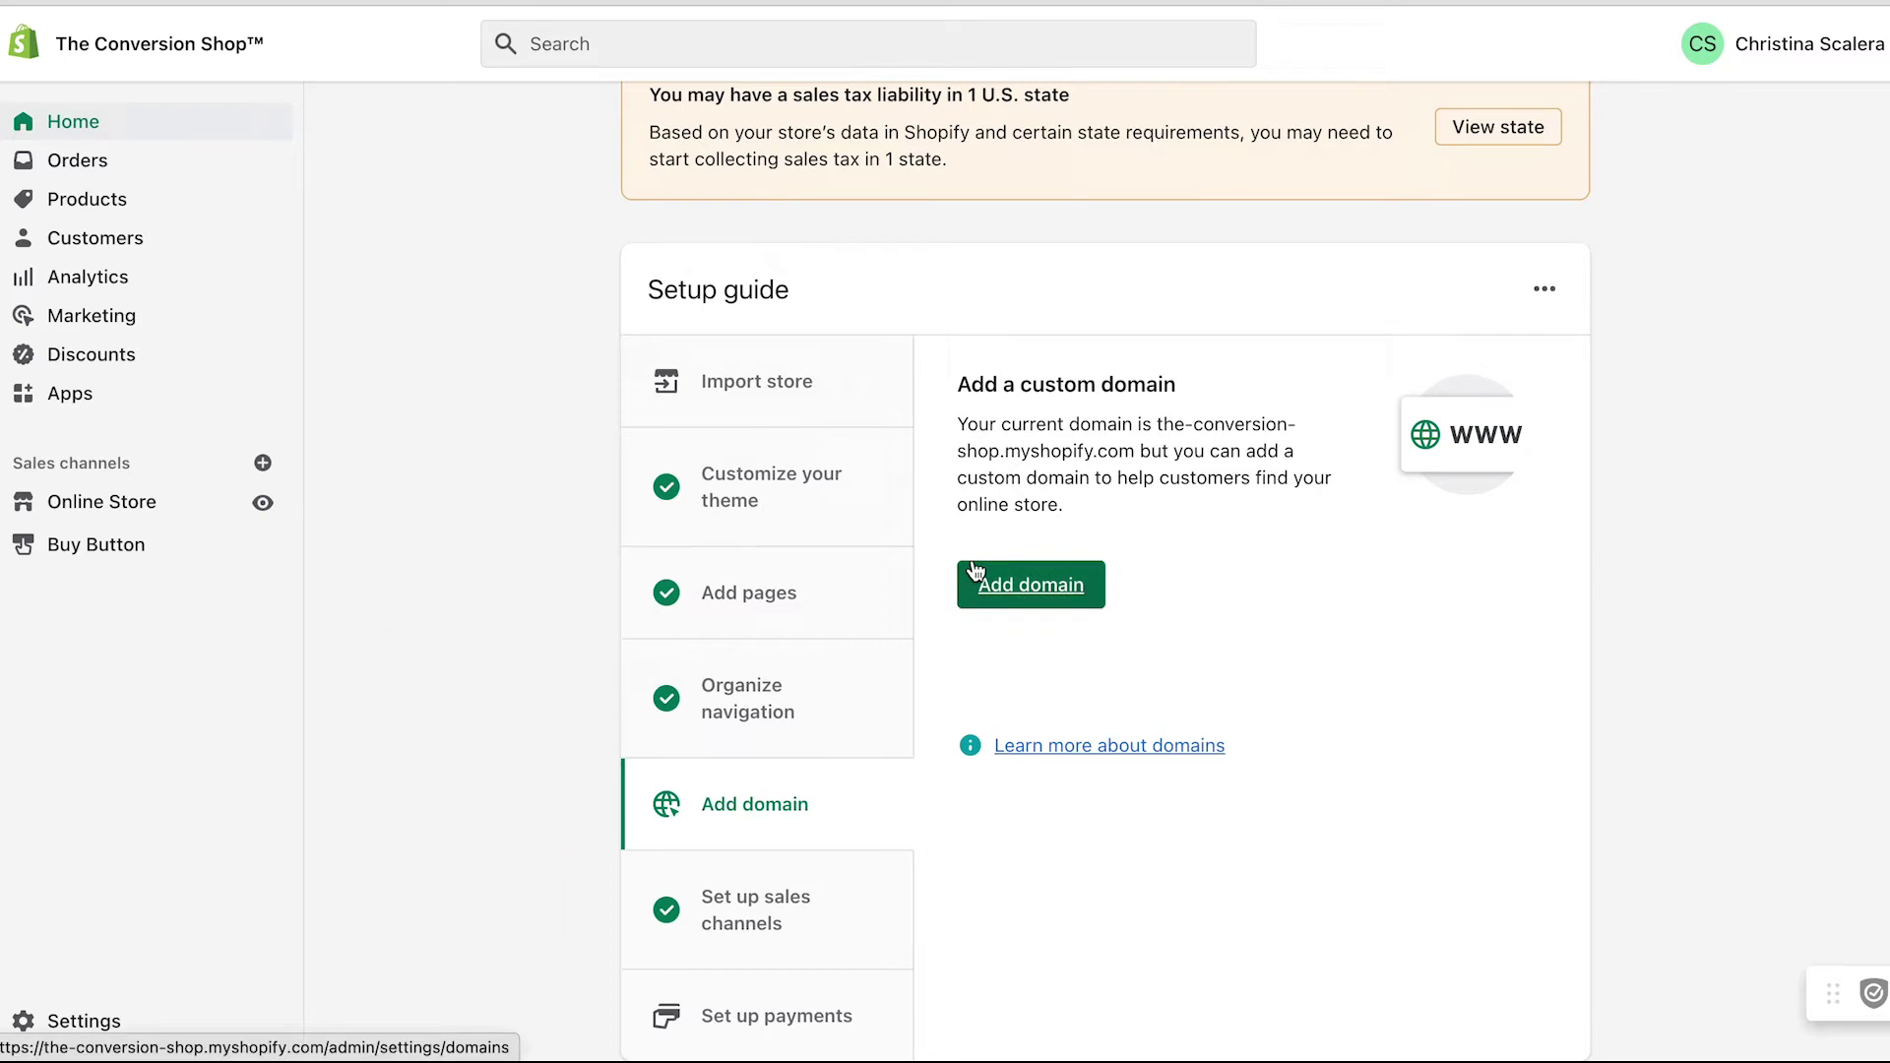
pyautogui.scroll(-3, 1102, 616)
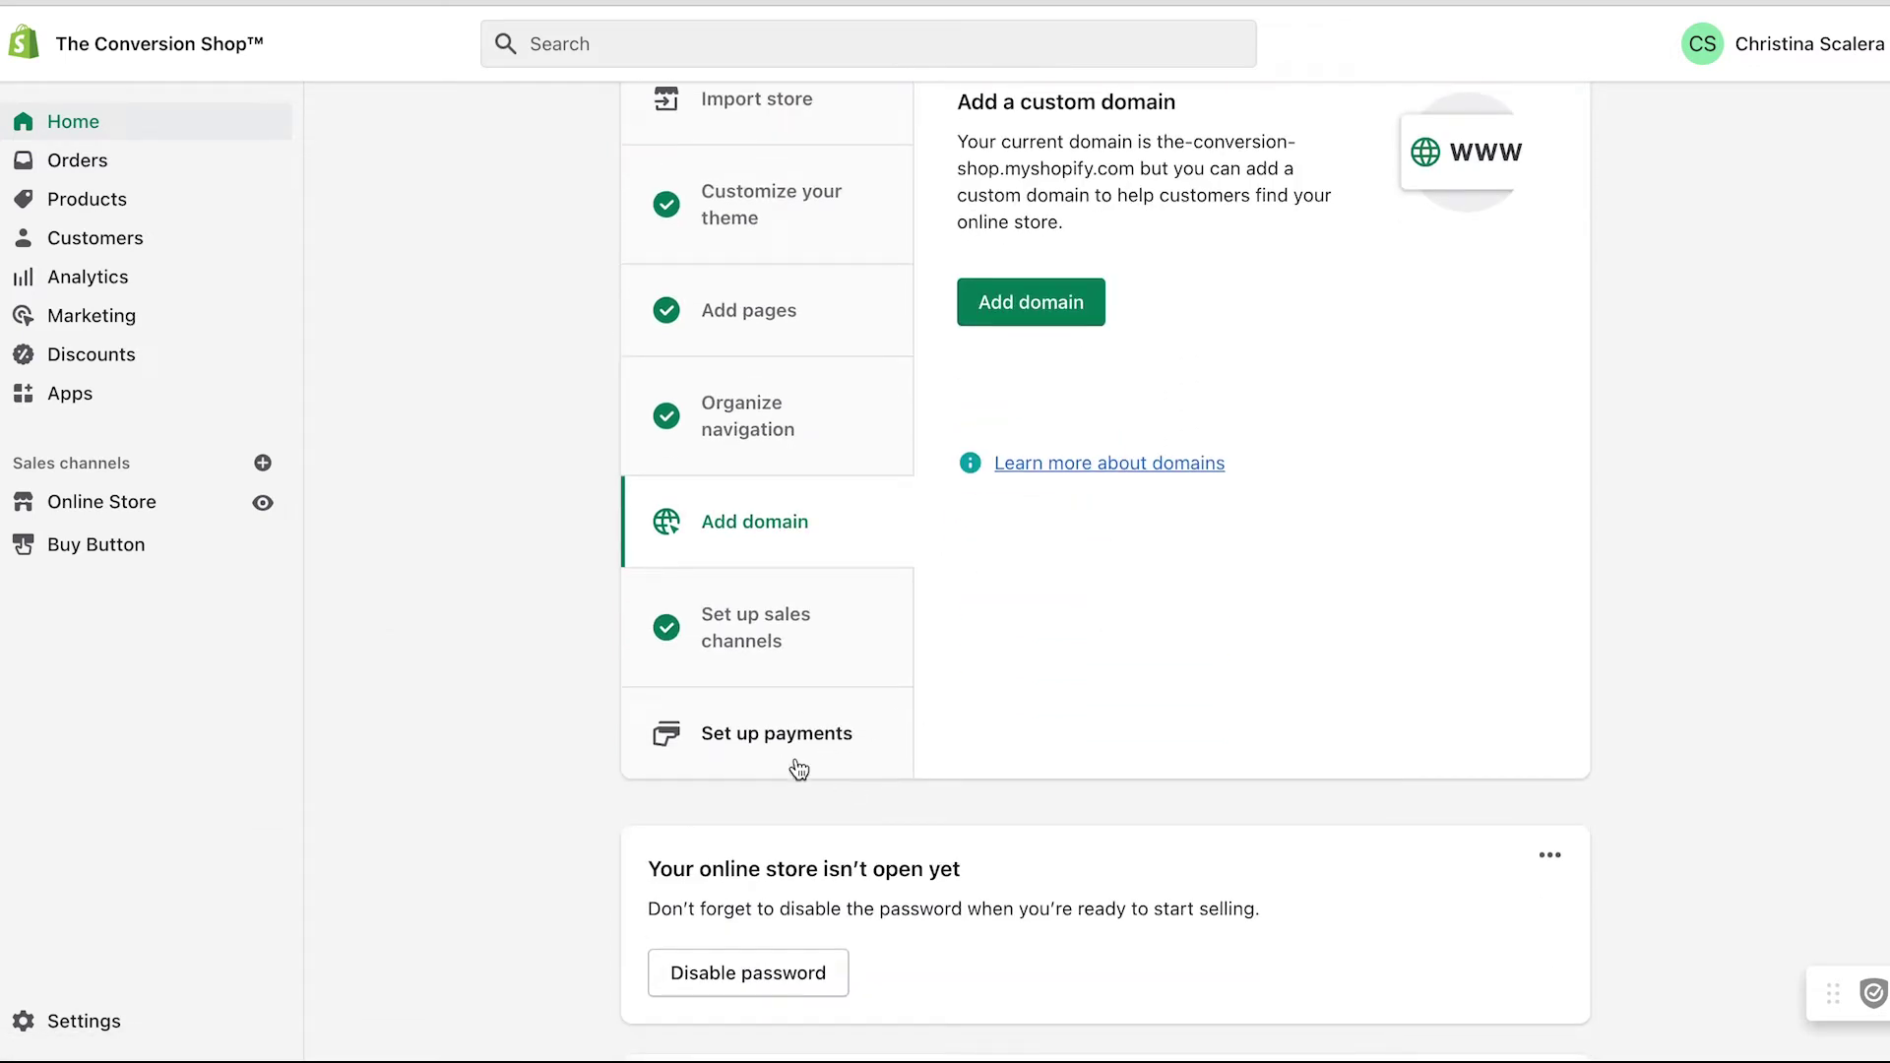
pyautogui.click(830, 763)
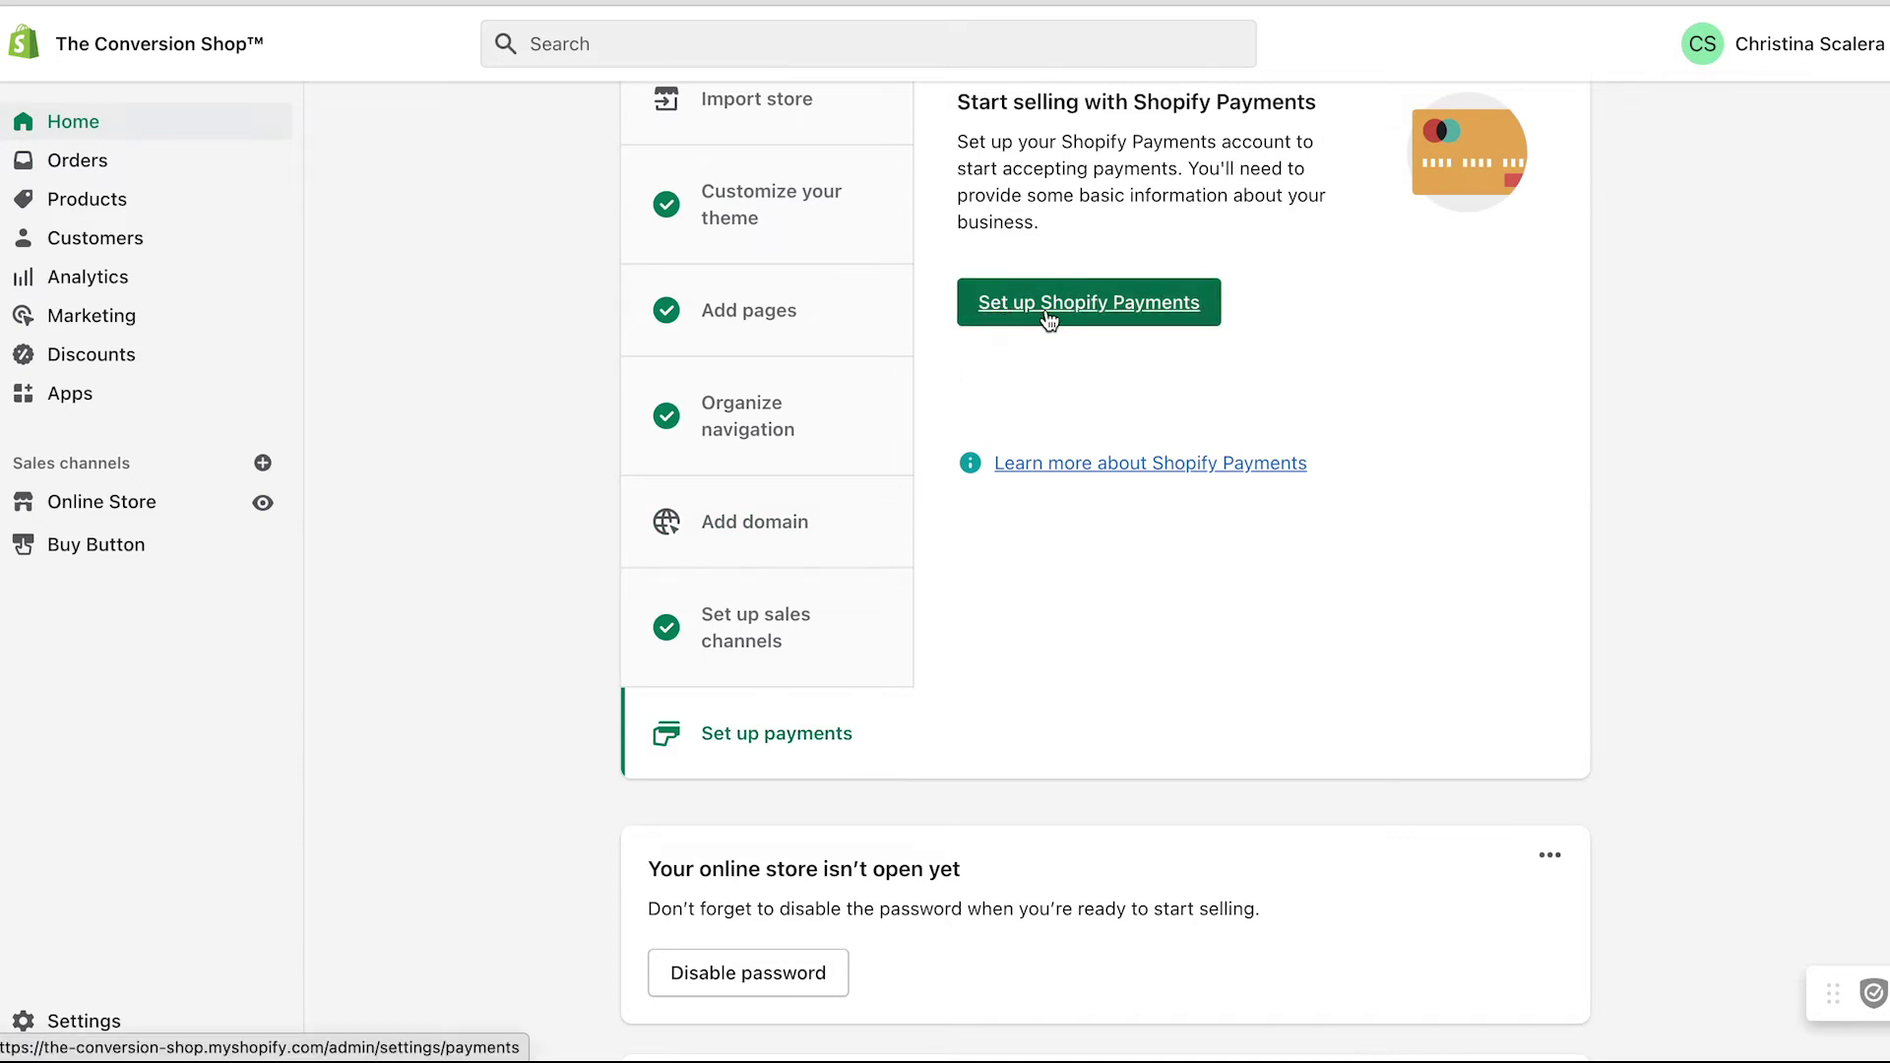
pyautogui.scroll(3, 1048, 397)
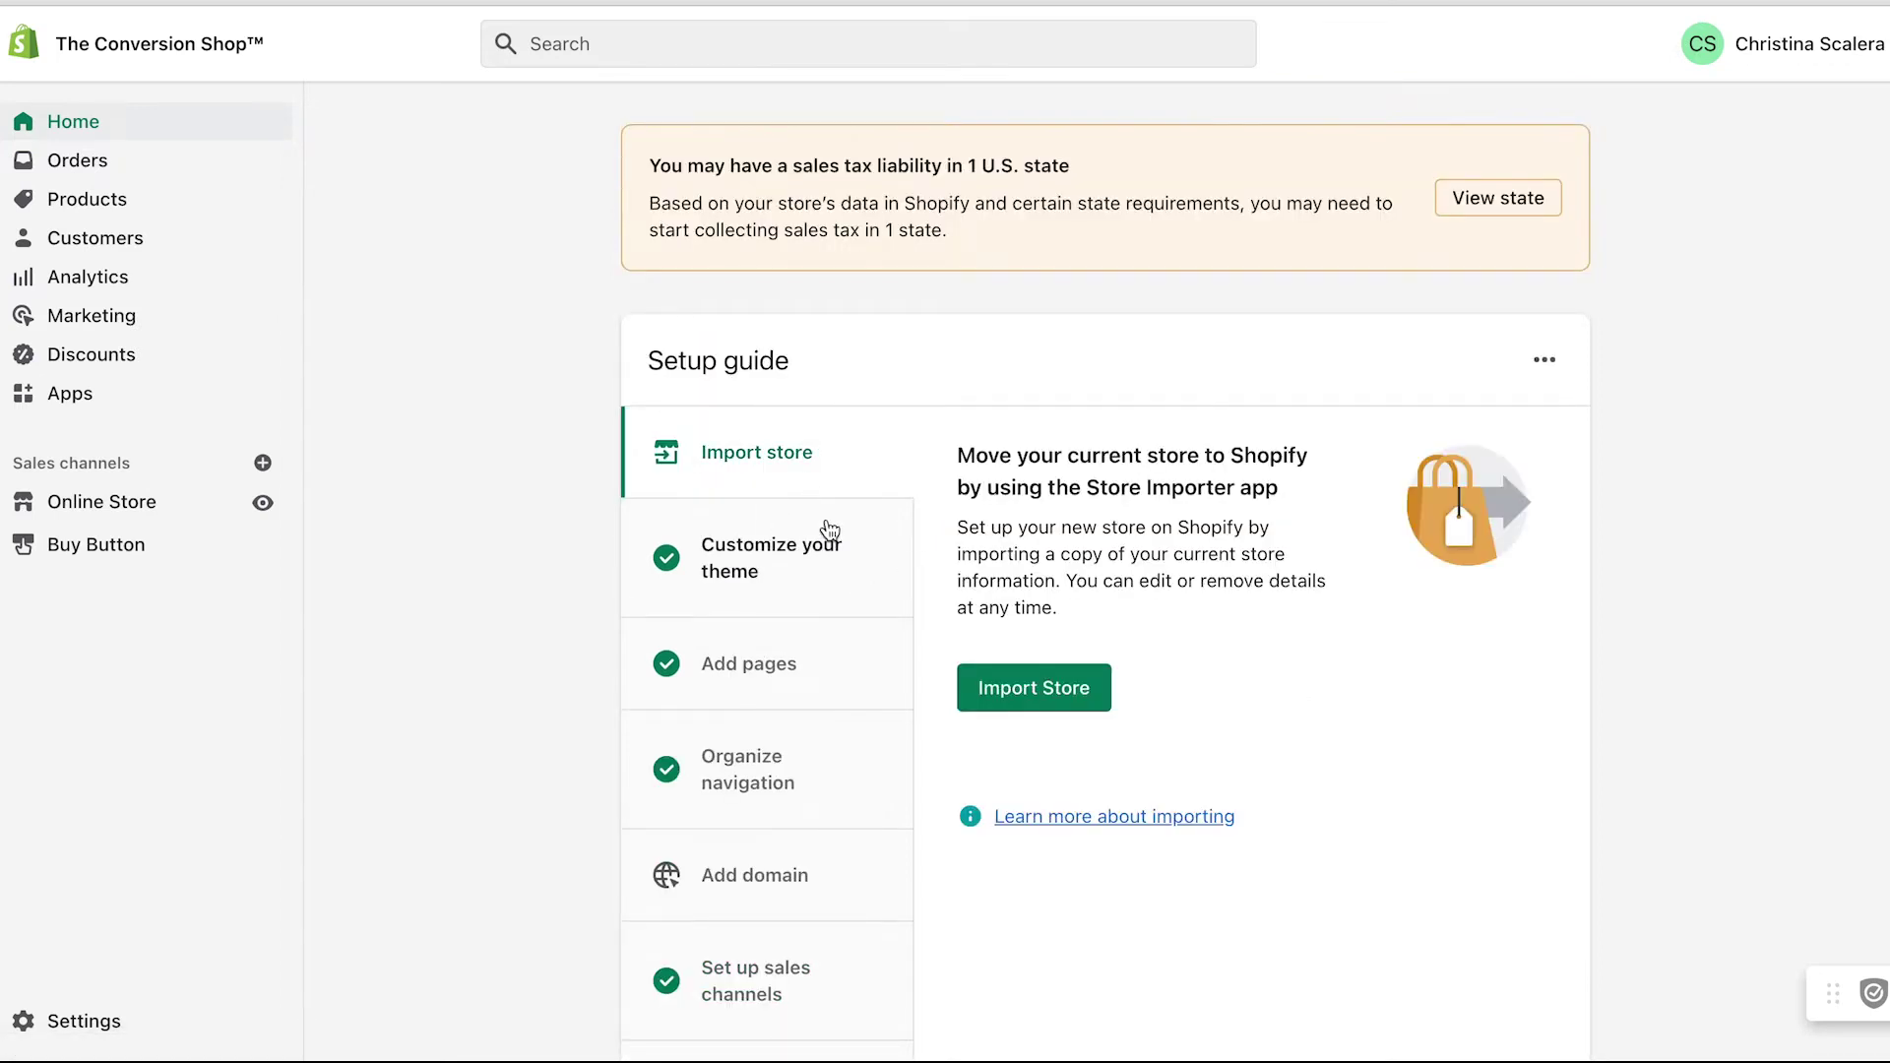
# Step: Open Online Store > Themes, showing Dawn, via the Setup guide's Customize your theme task
pyautogui.click(789, 554)
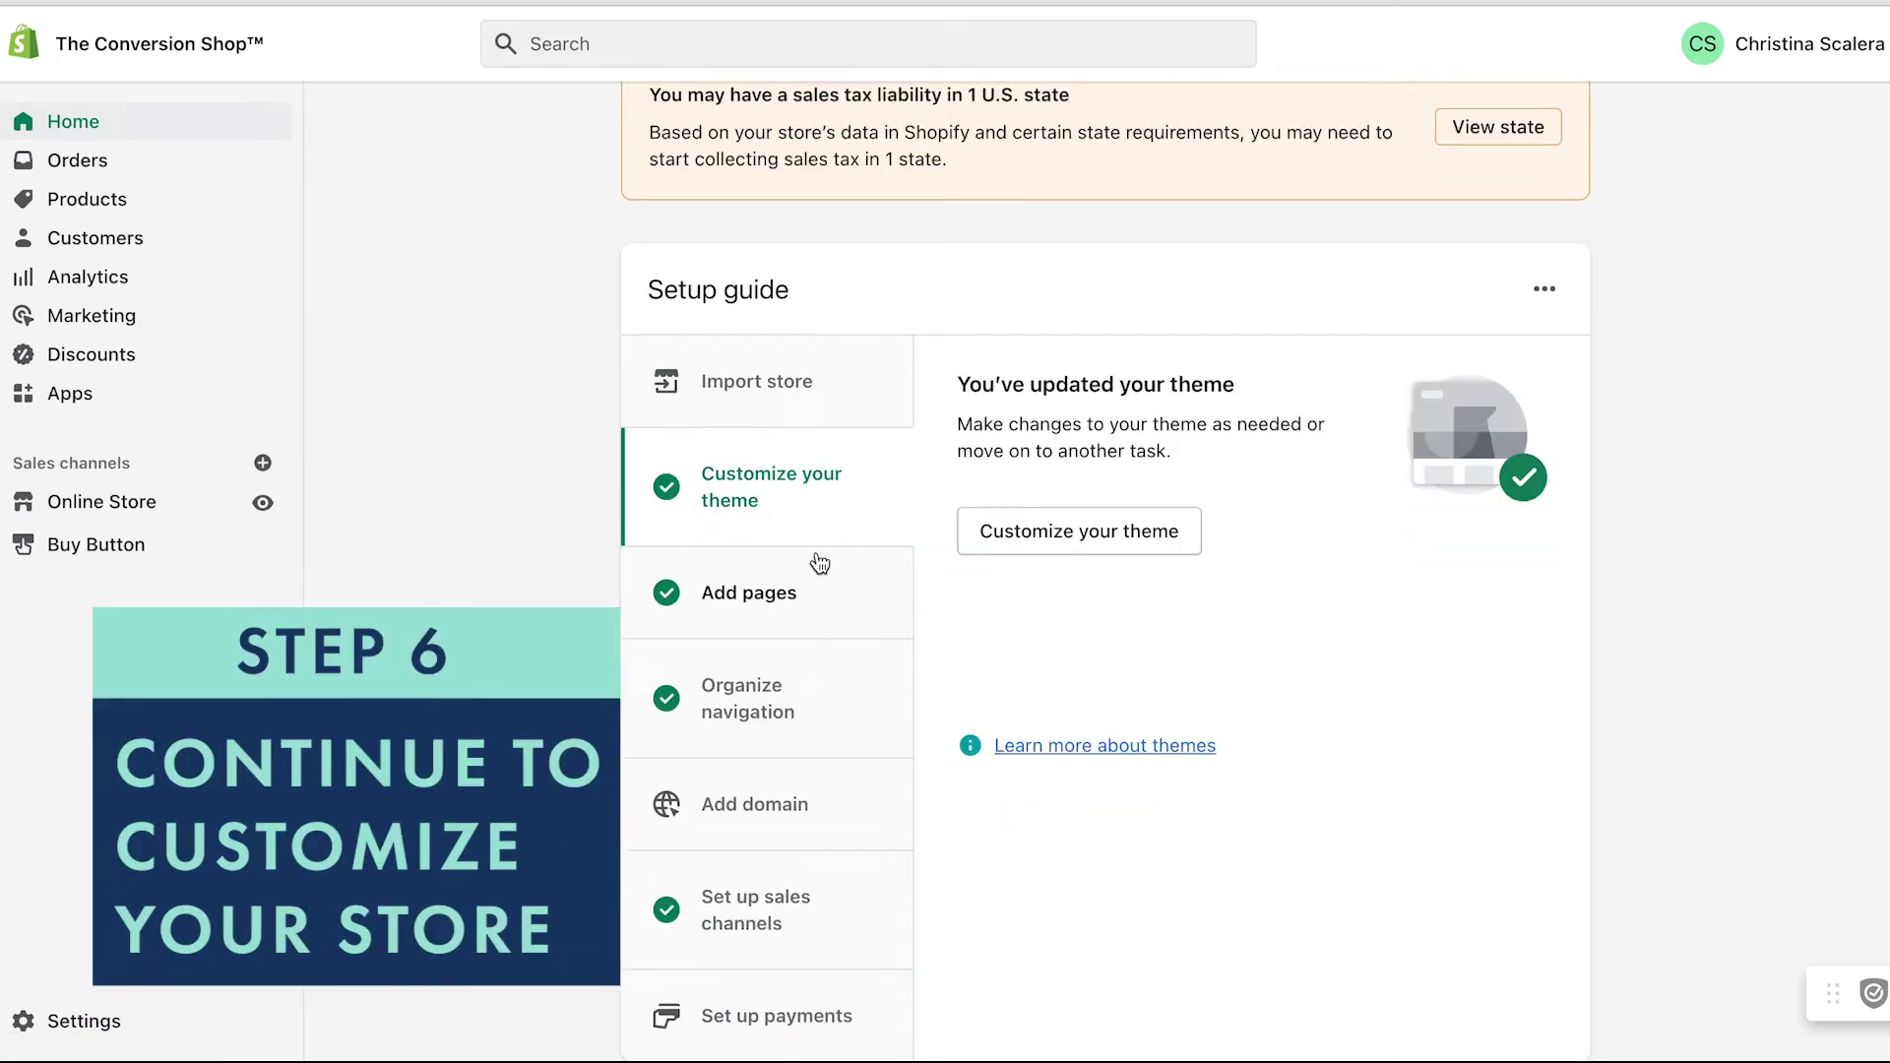
pyautogui.click(1110, 532)
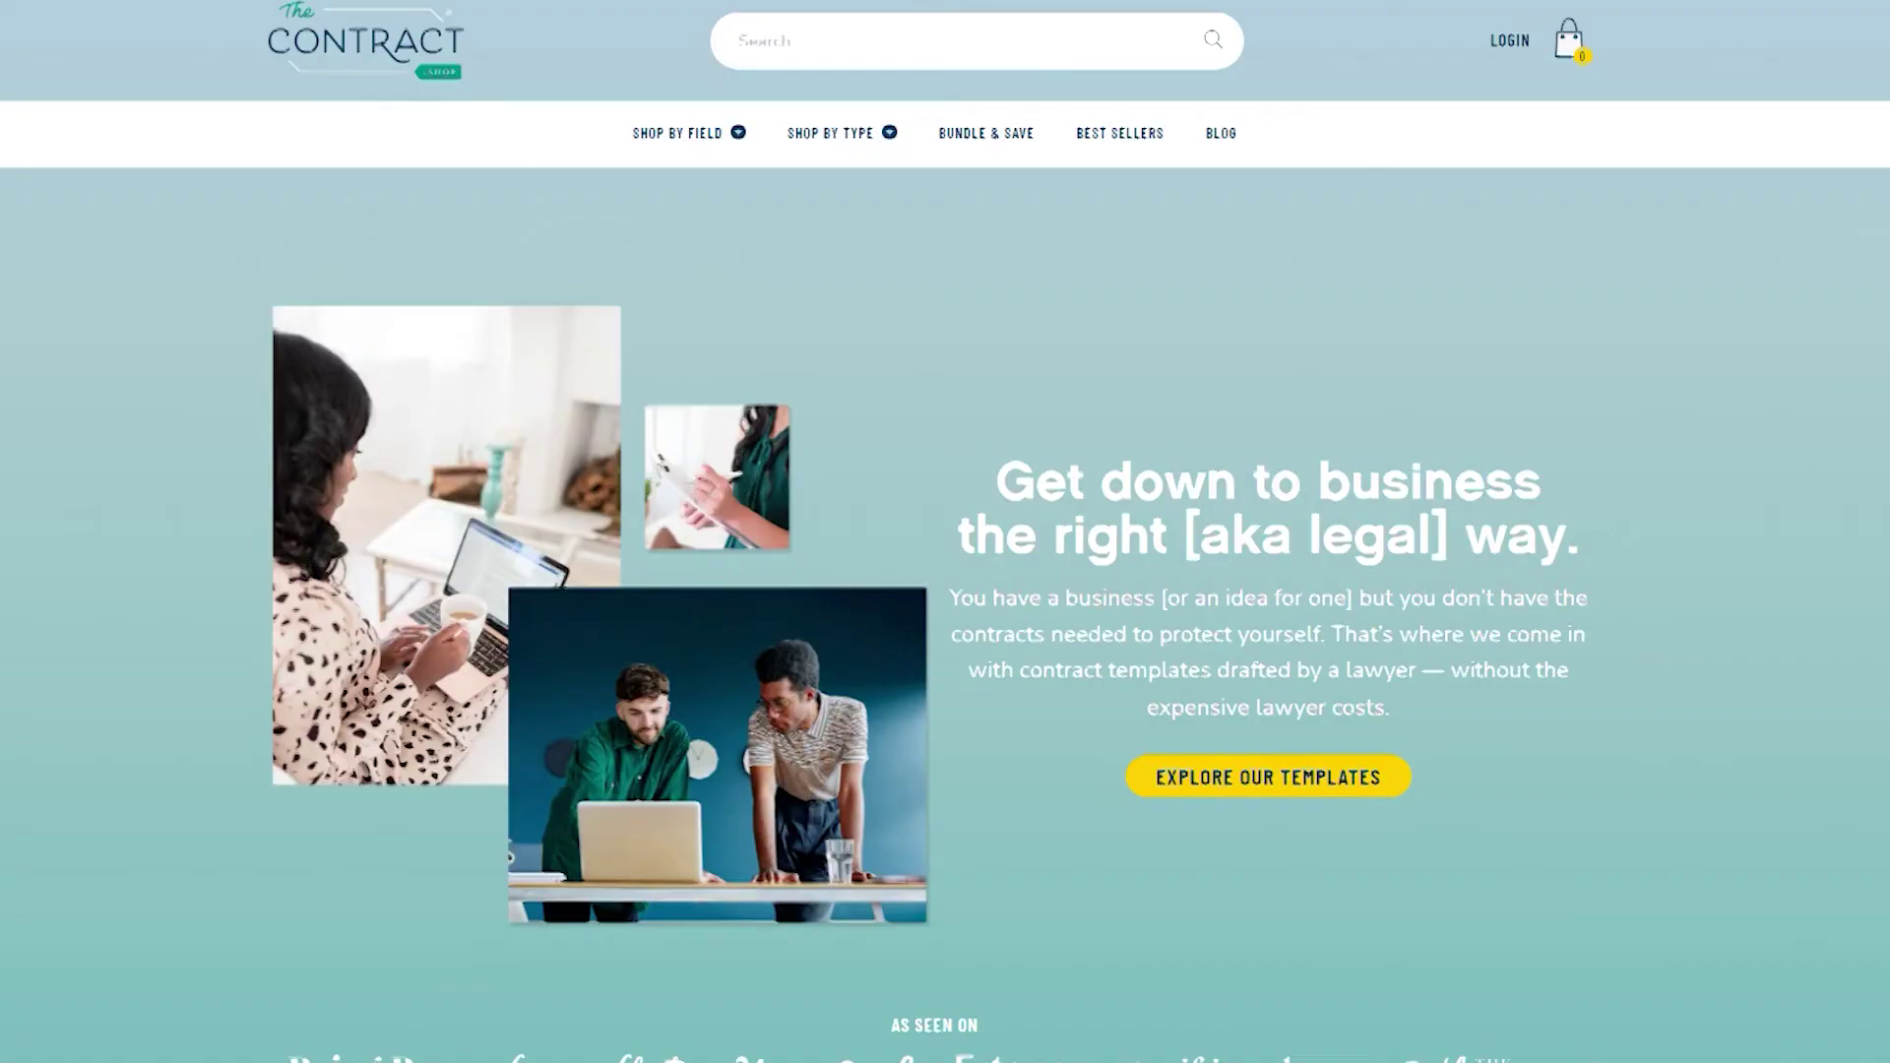
# Step: Scroll the Contract Shop storefront to the footer, then through the Get Legal Fast™ Bundle page
pyautogui.scroll(-3, 945, 561)
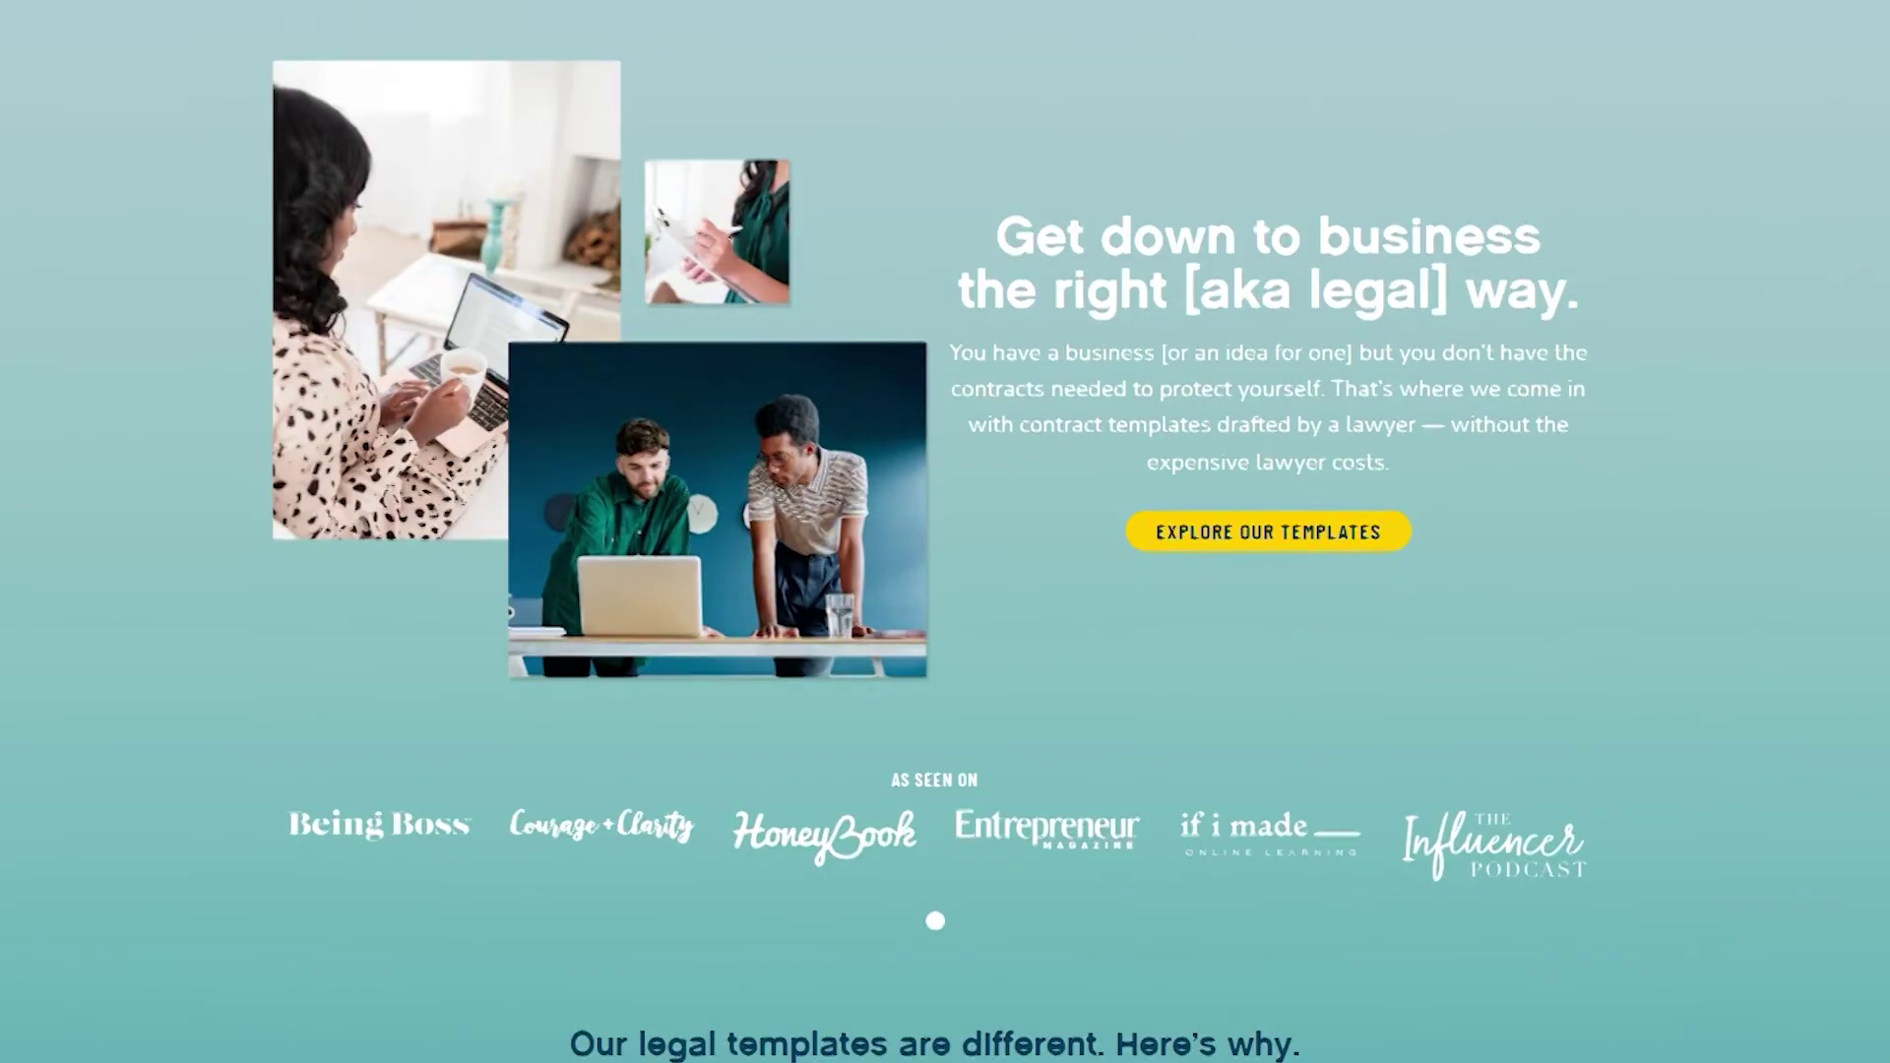
pyautogui.scroll(-10, 945, 532)
pyautogui.scroll(-18, 945, 532)
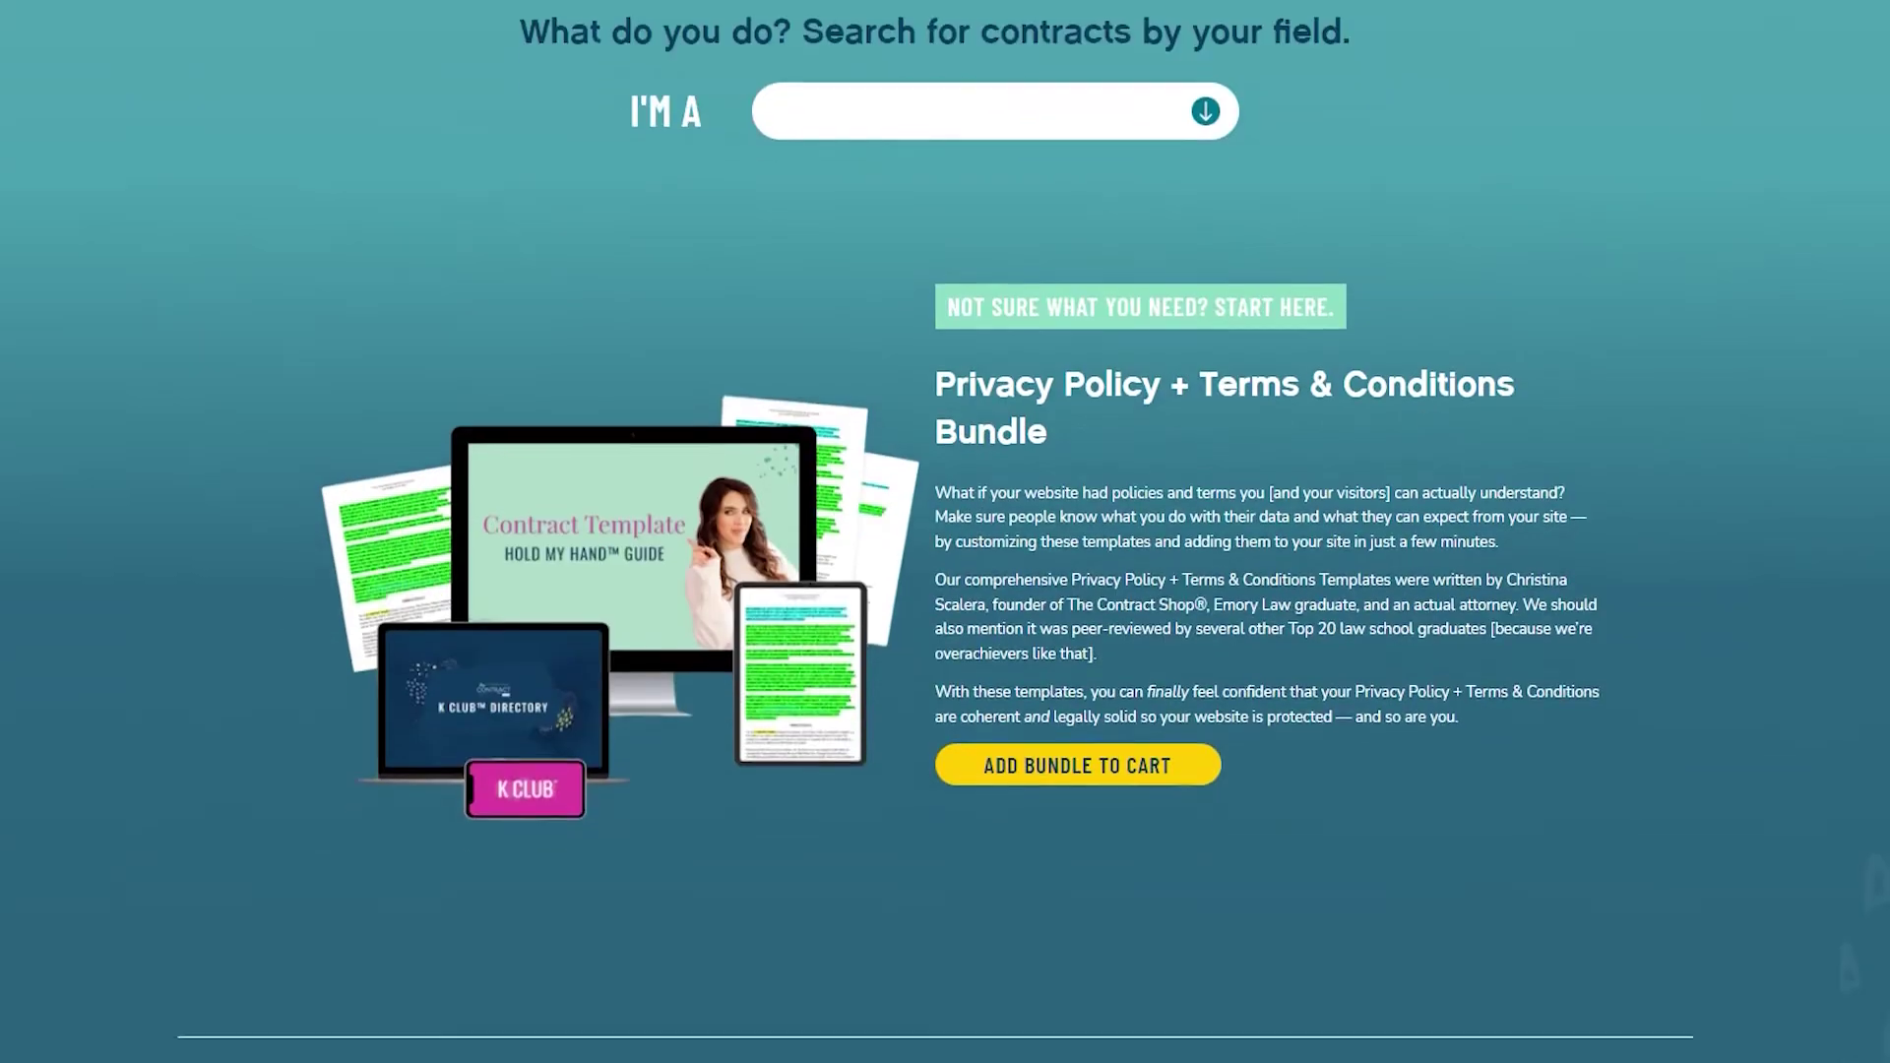
pyautogui.scroll(-18, 945, 531)
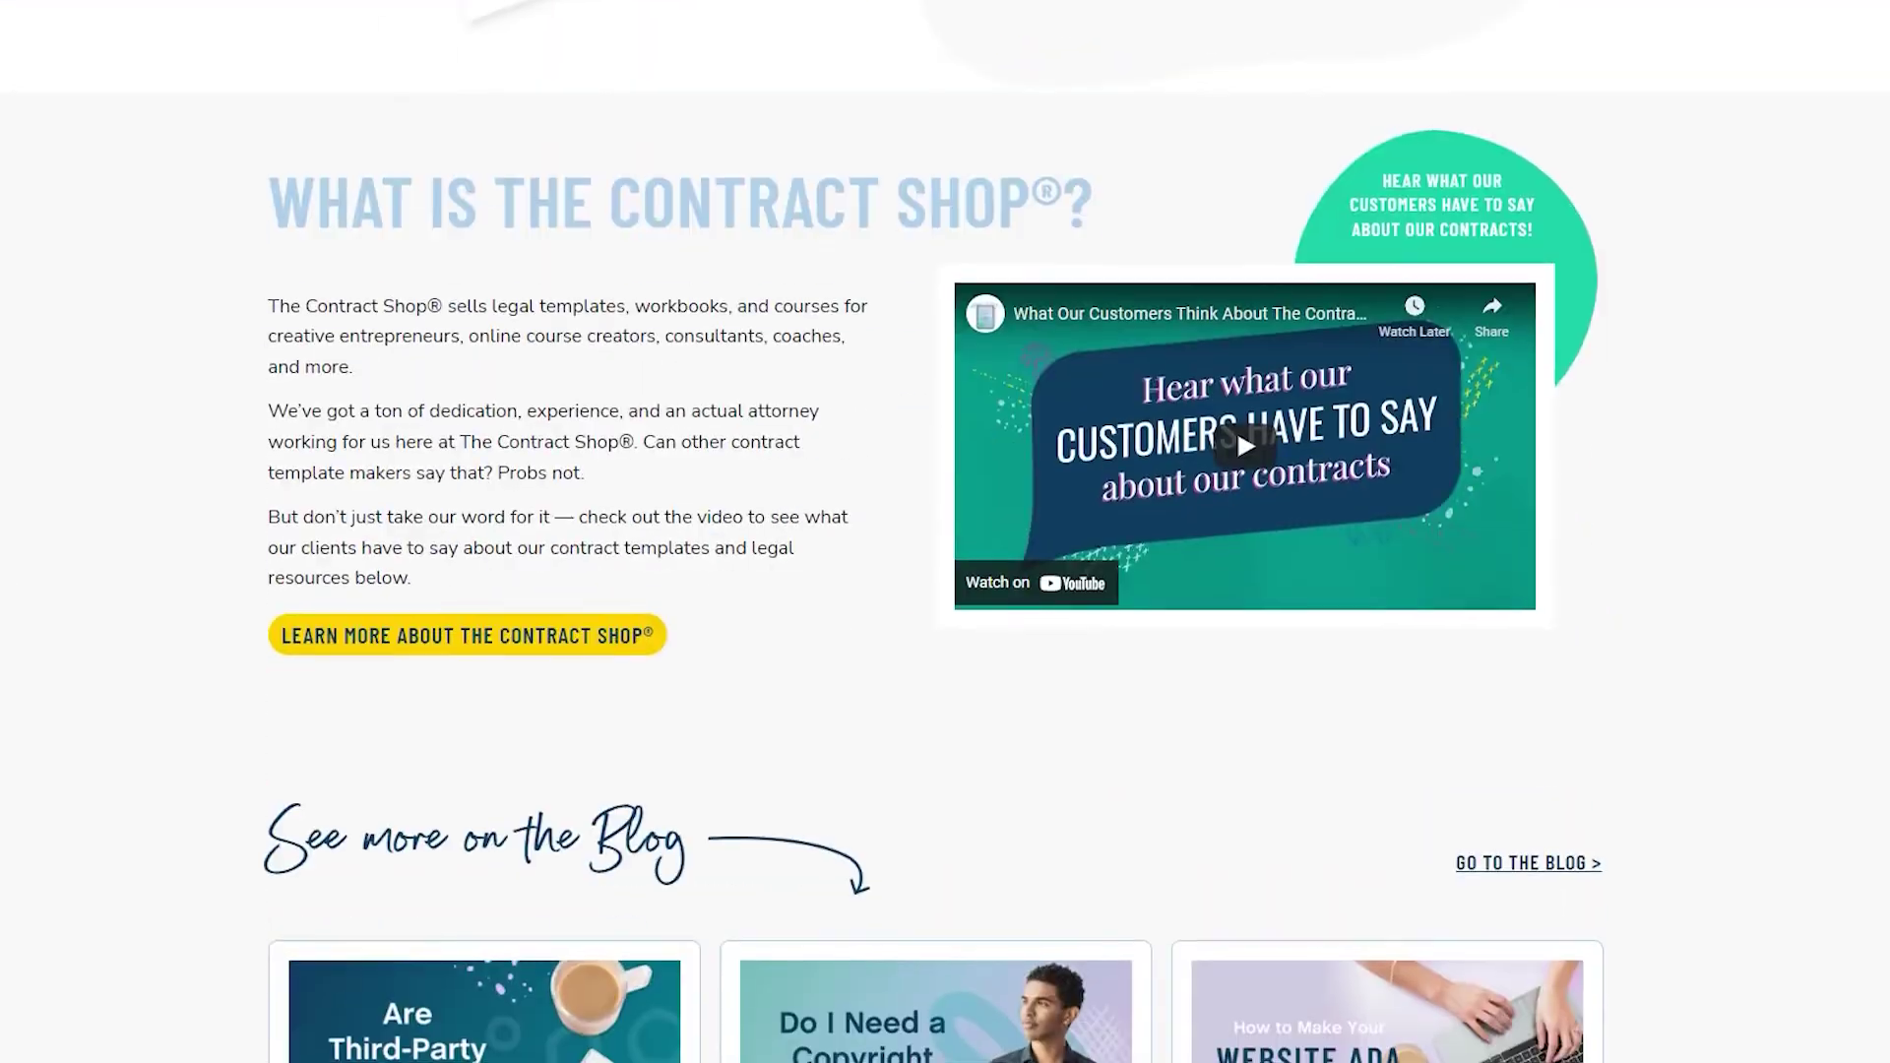
pyautogui.scroll(-3, 795, 647)
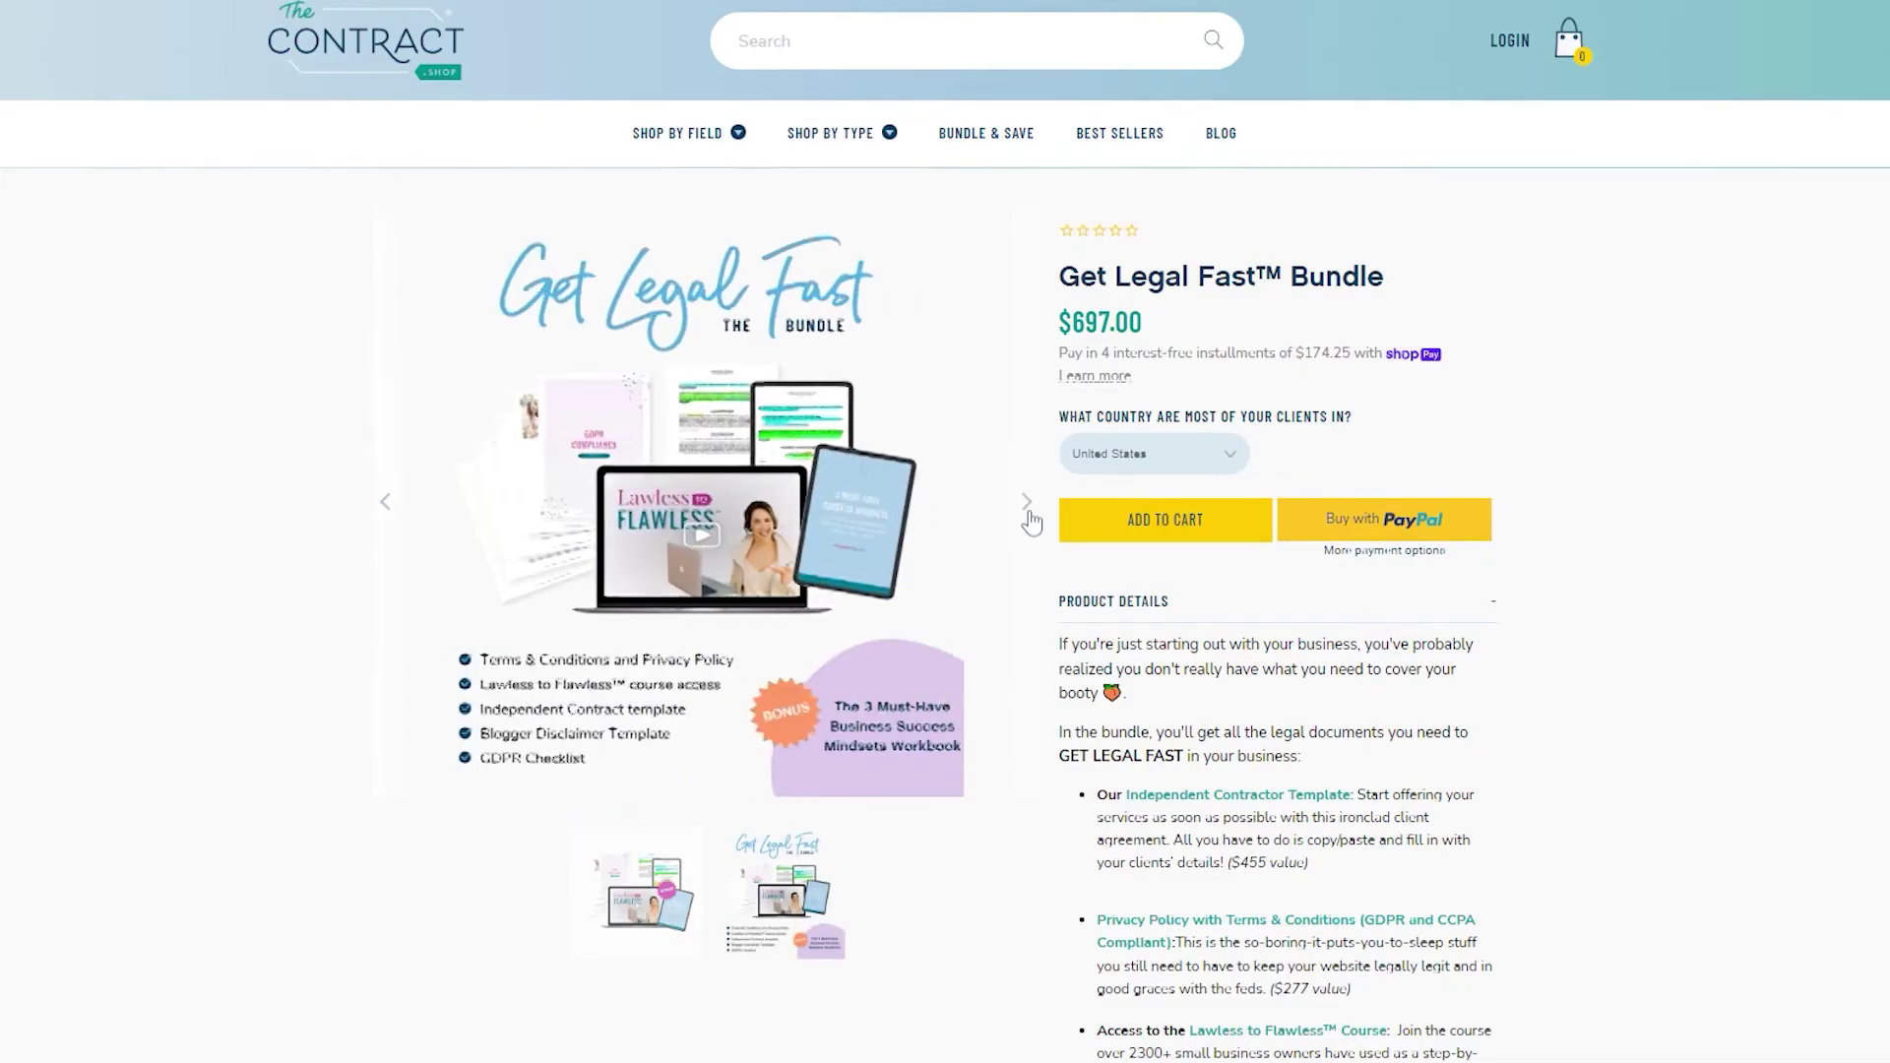
pyautogui.scroll(-15, 1030, 522)
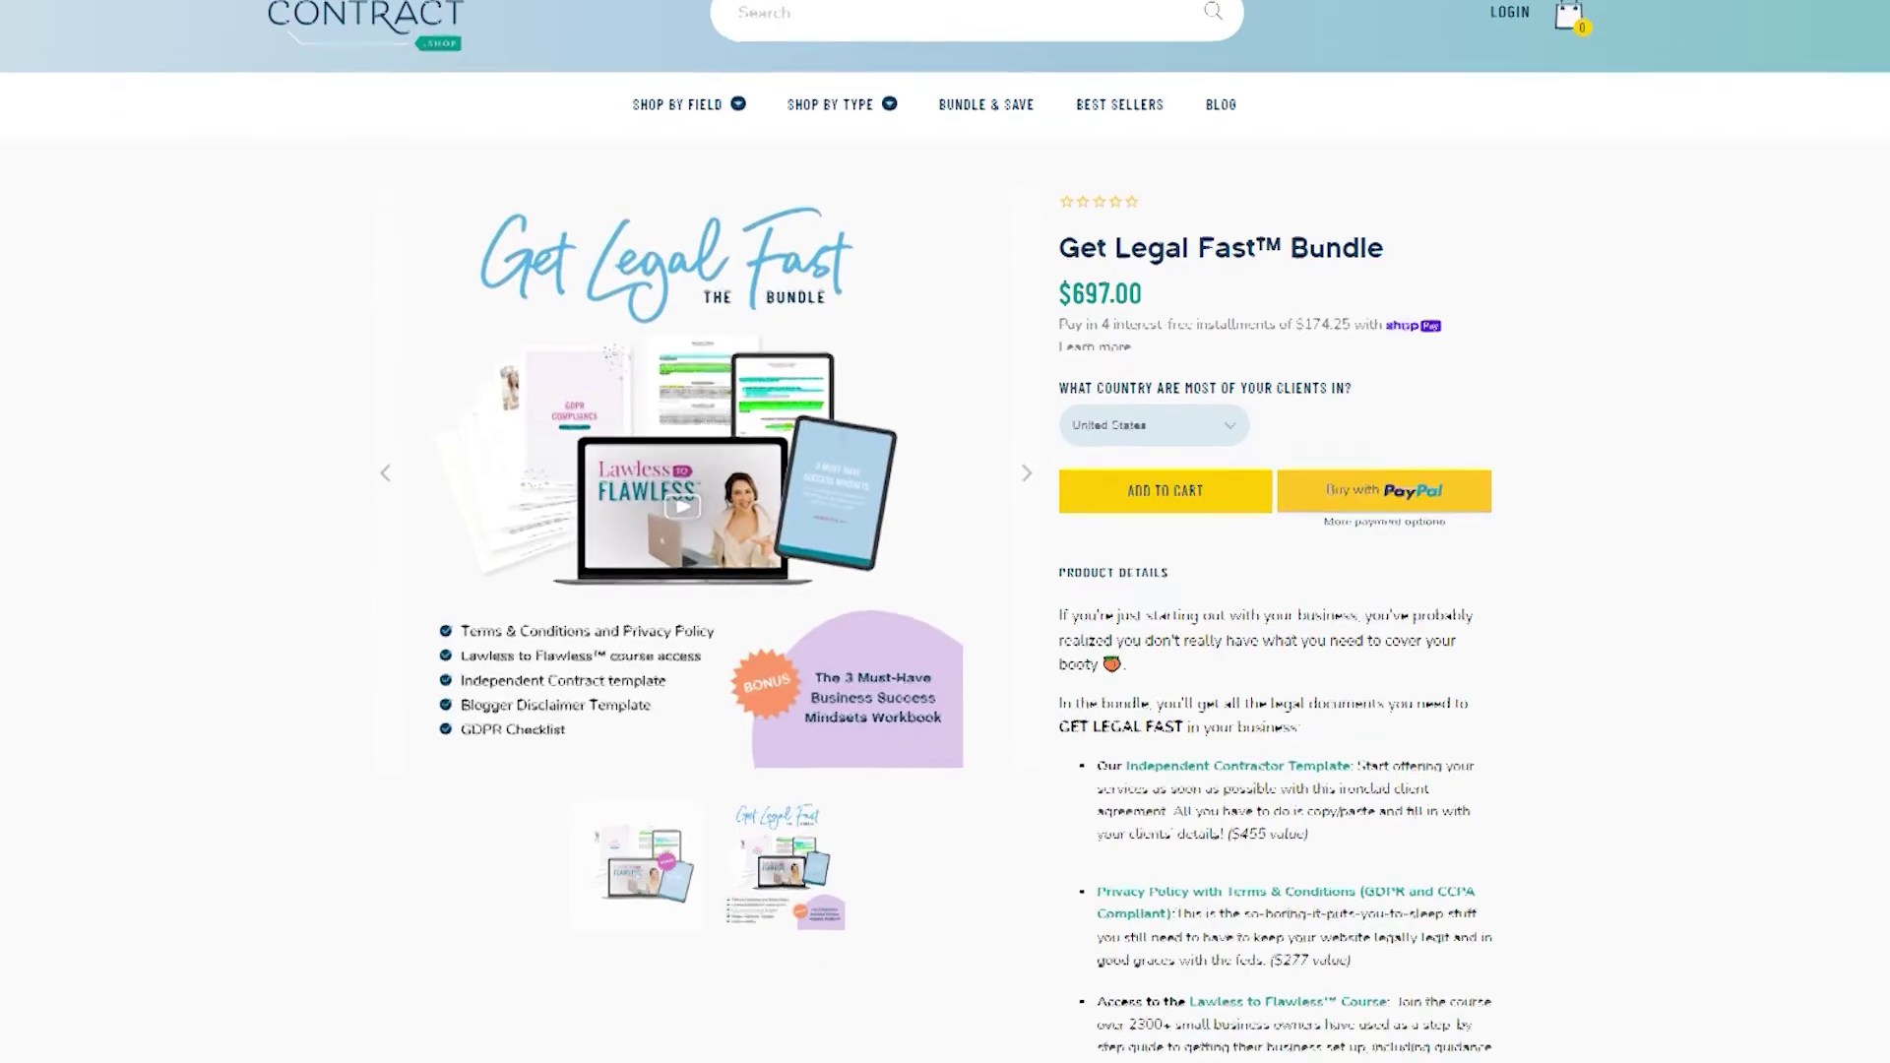
pyautogui.scroll(-20, 945, 531)
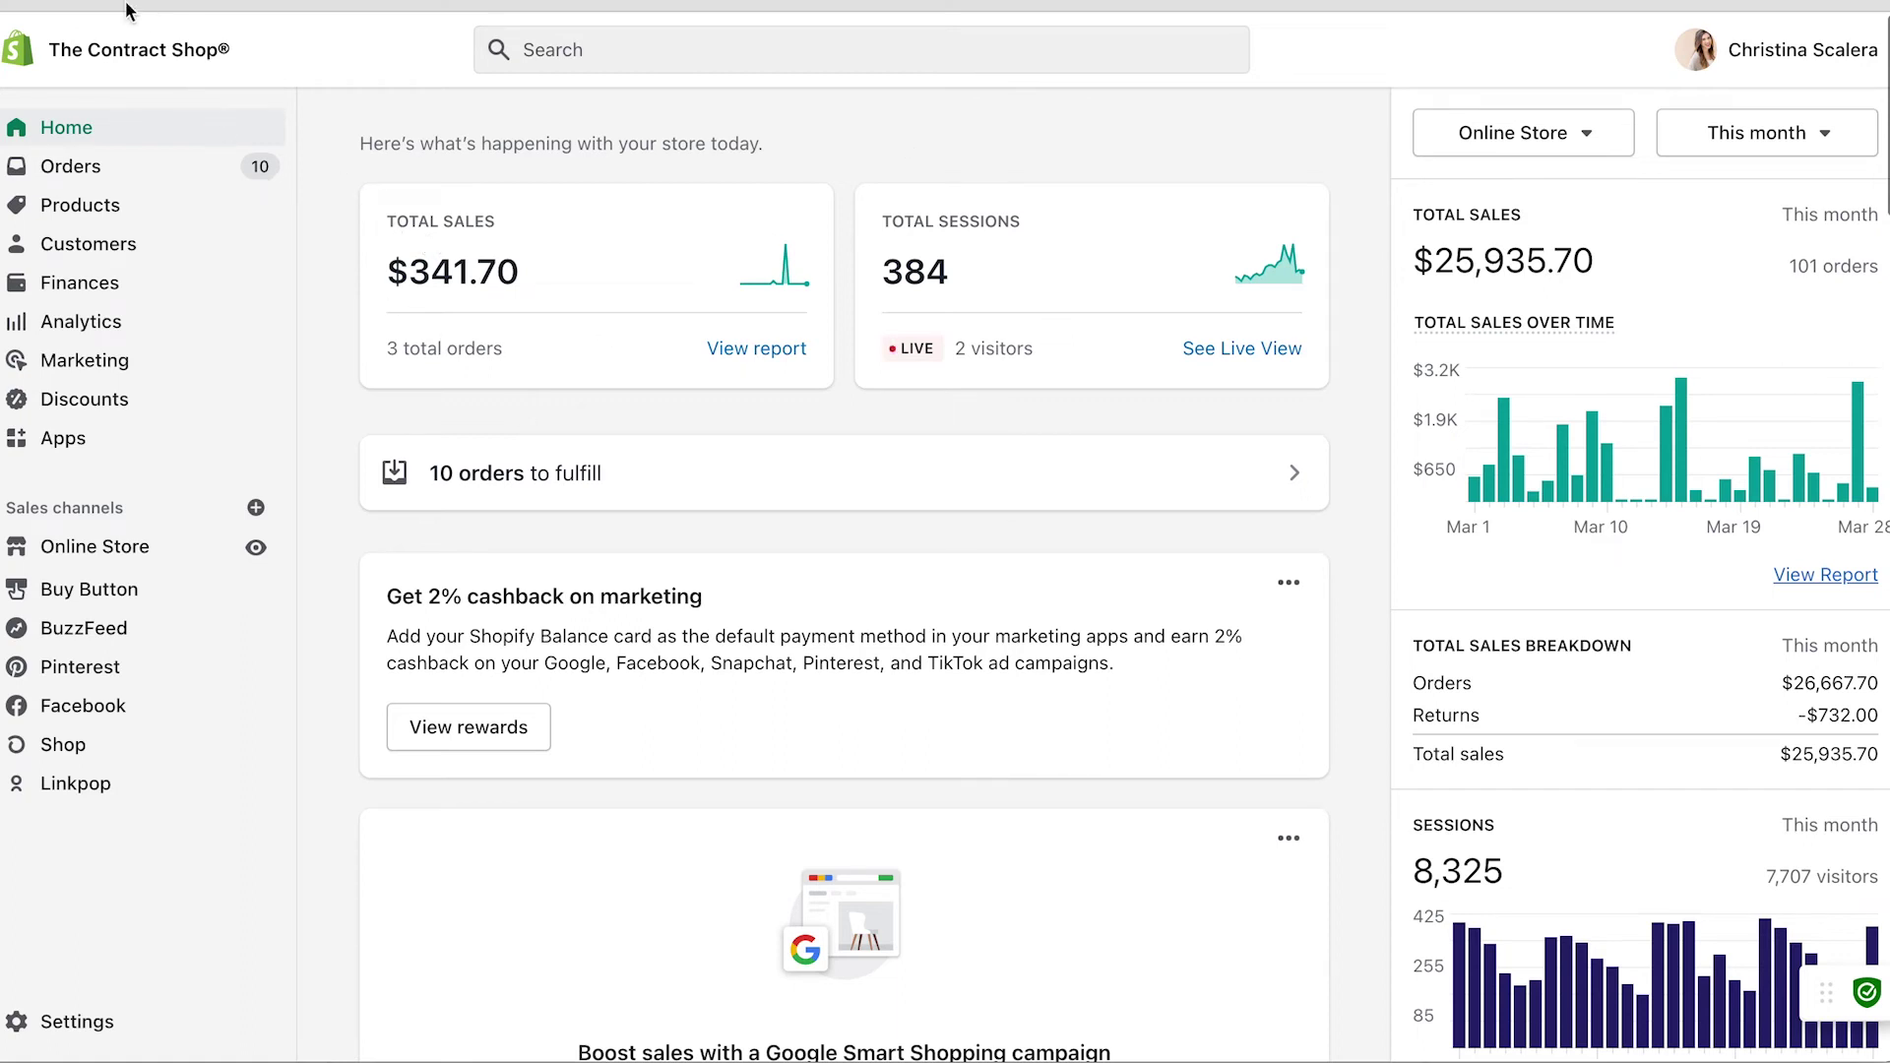
# Step: Open the live Turbo 7.0.0 - Ethercycle theme in the theme editor
pyautogui.tripleClick(61, 45)
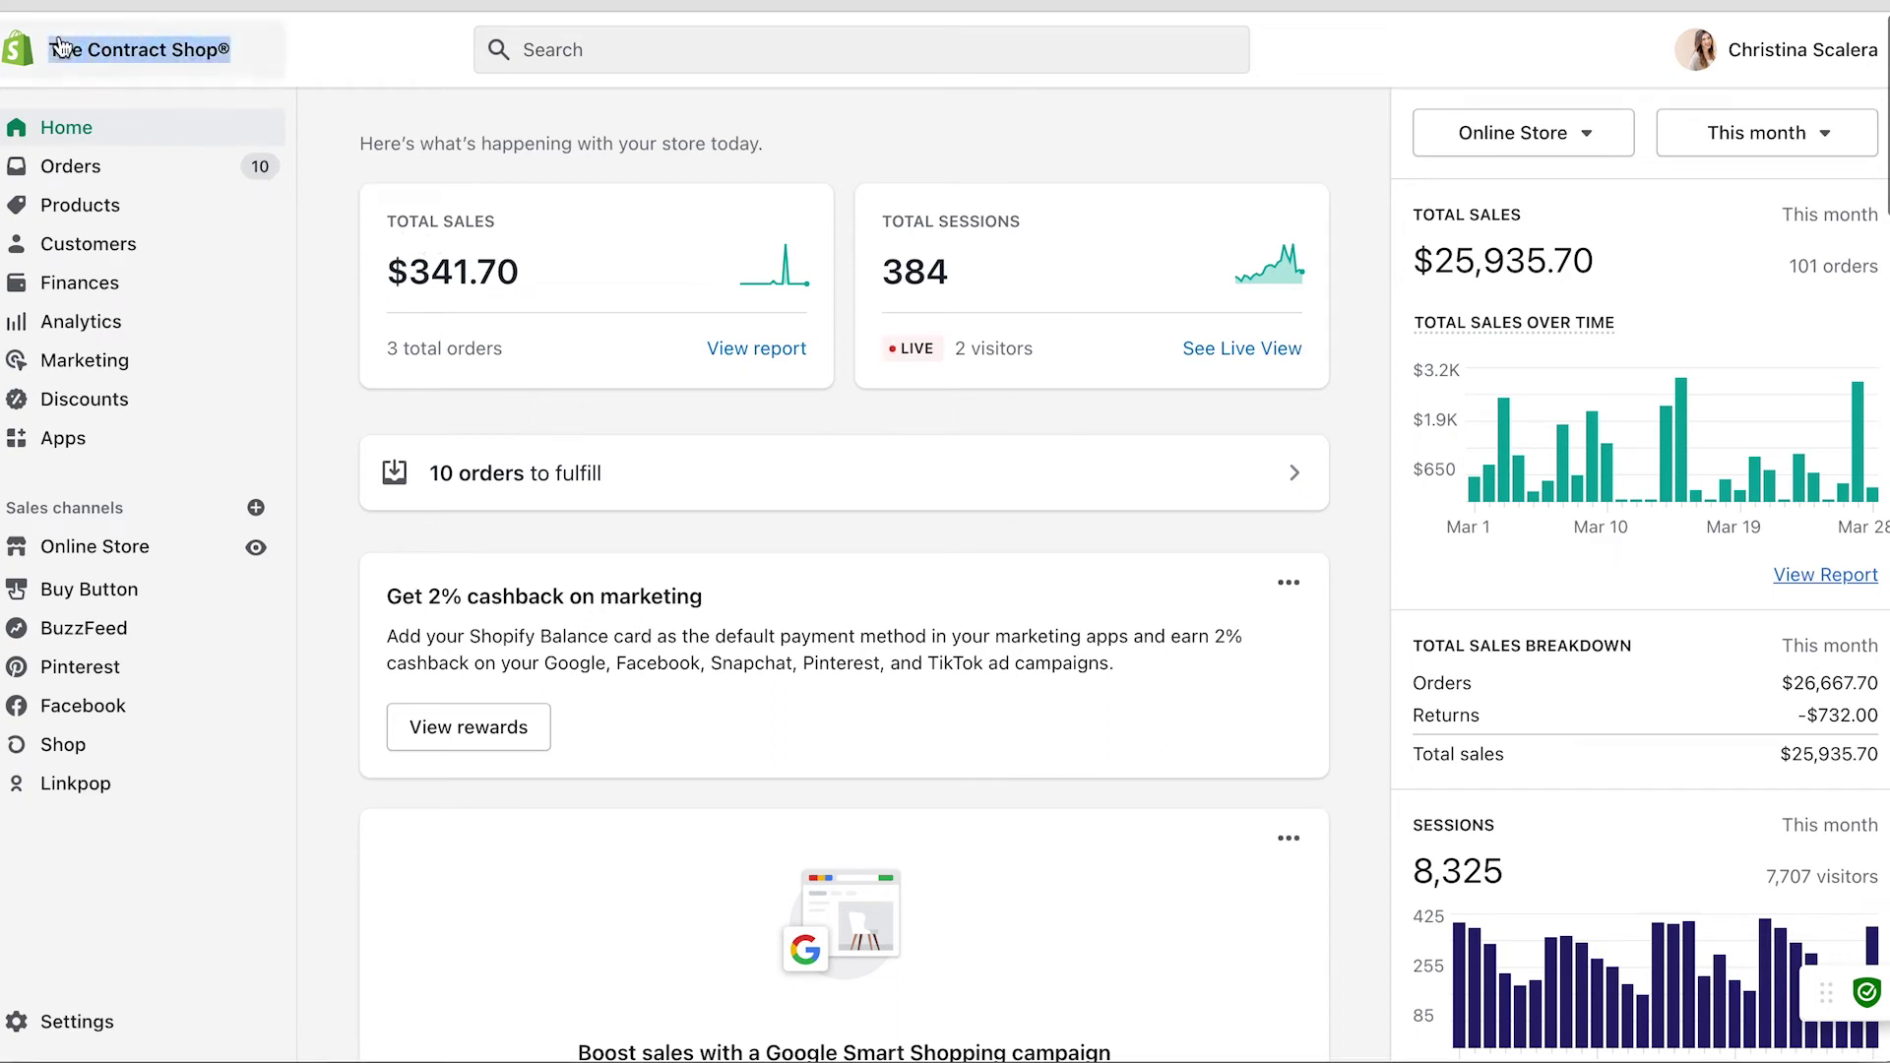
pyautogui.click(344, 124)
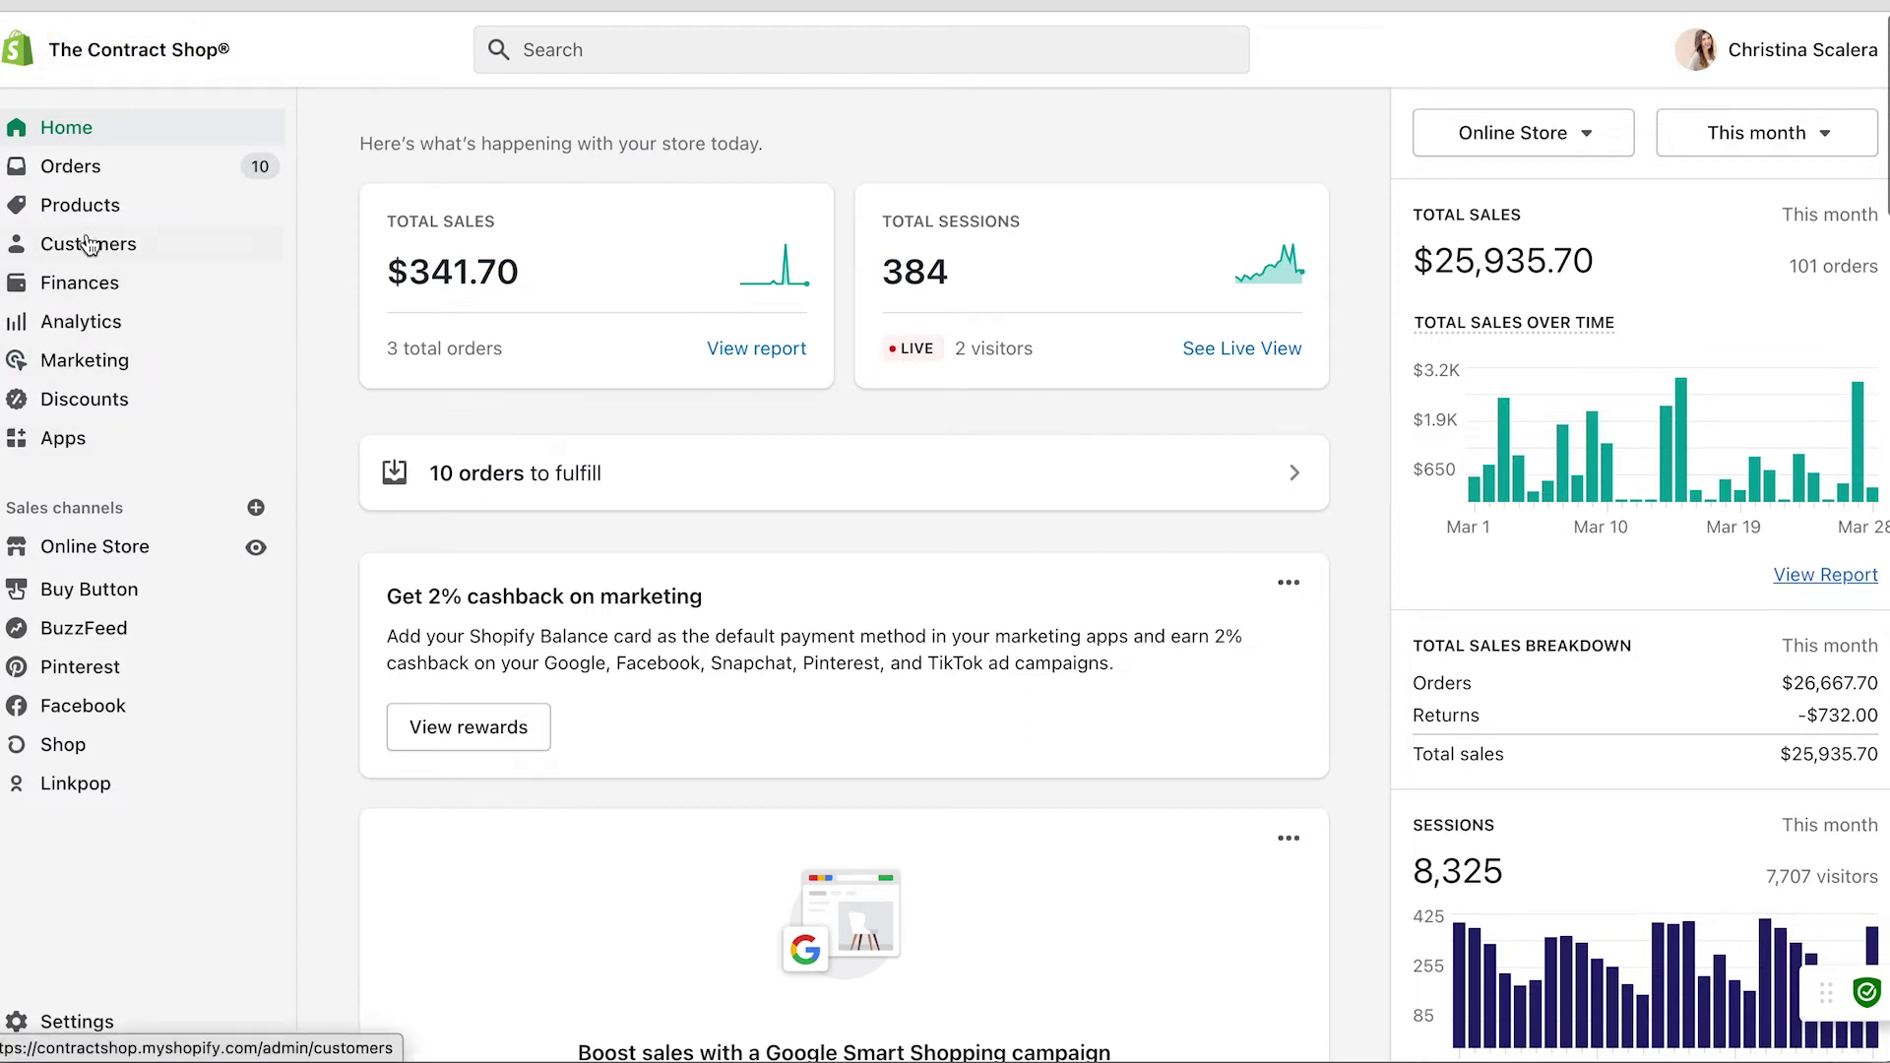
pyautogui.click(81, 548)
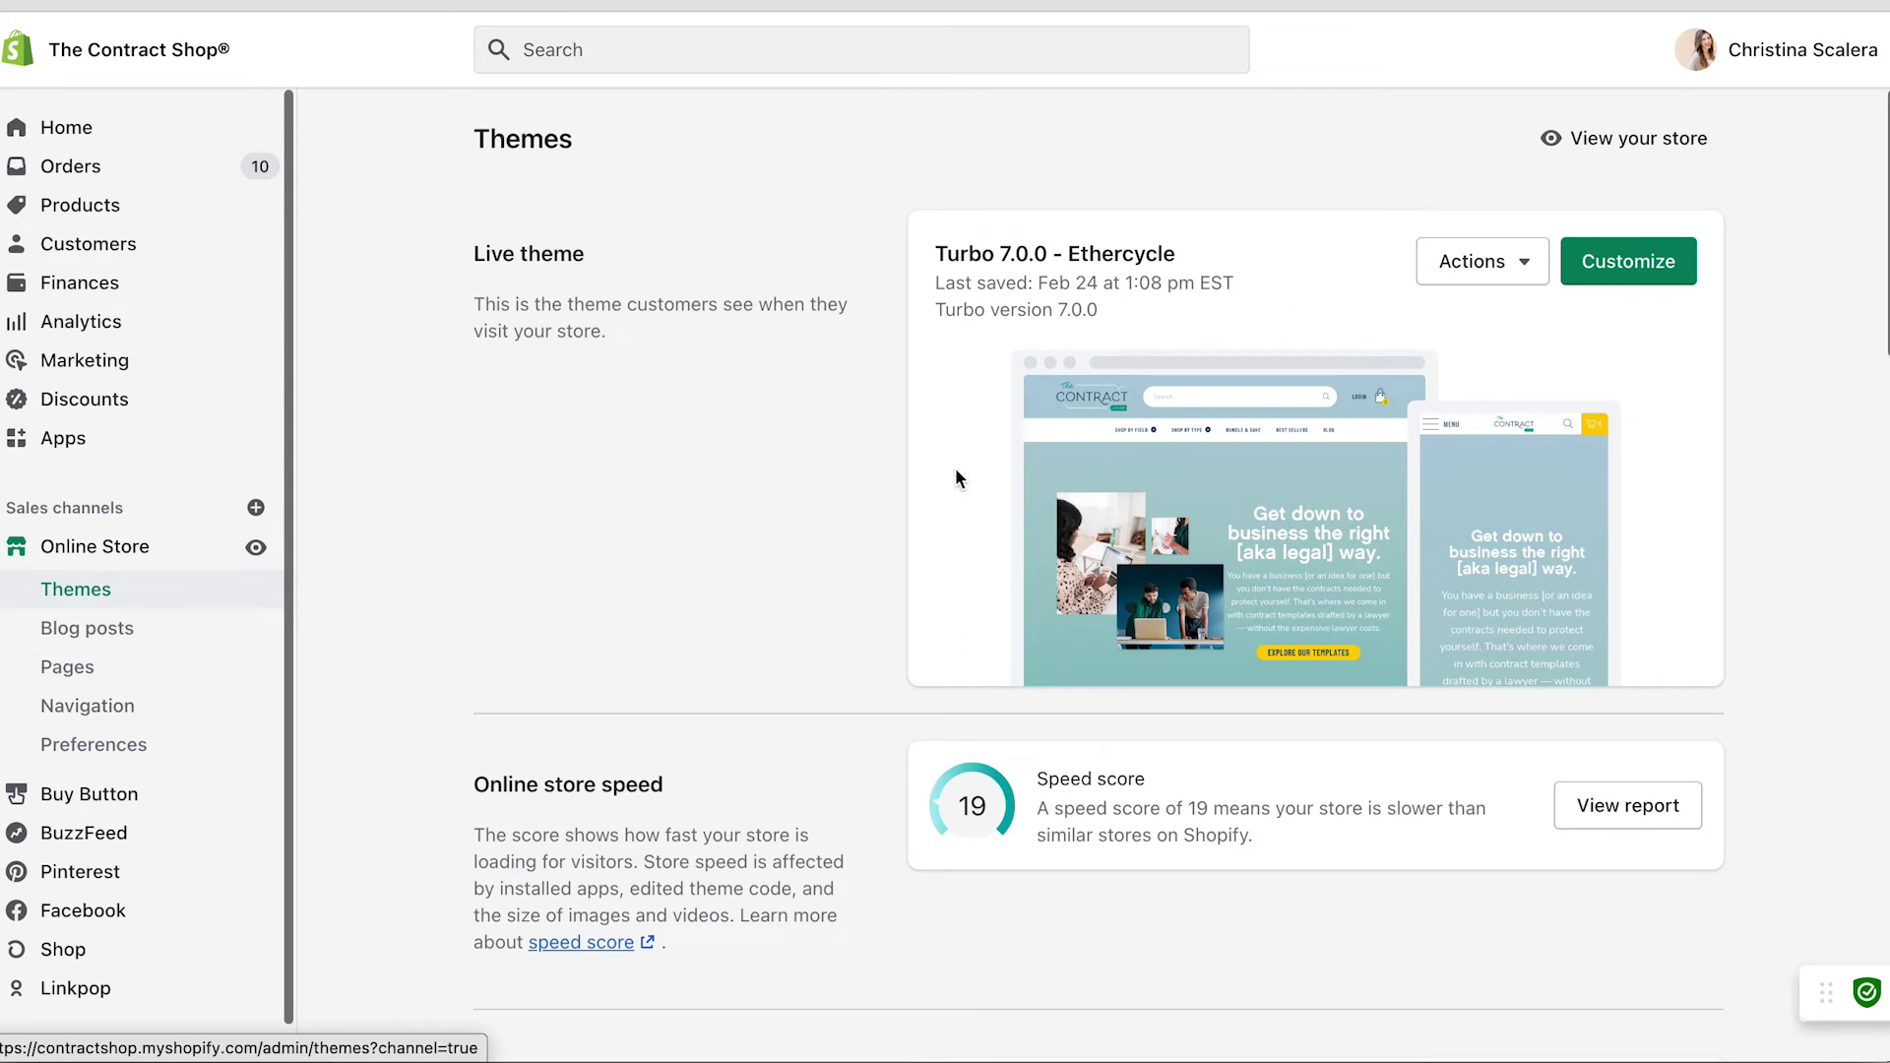
pyautogui.click(1630, 260)
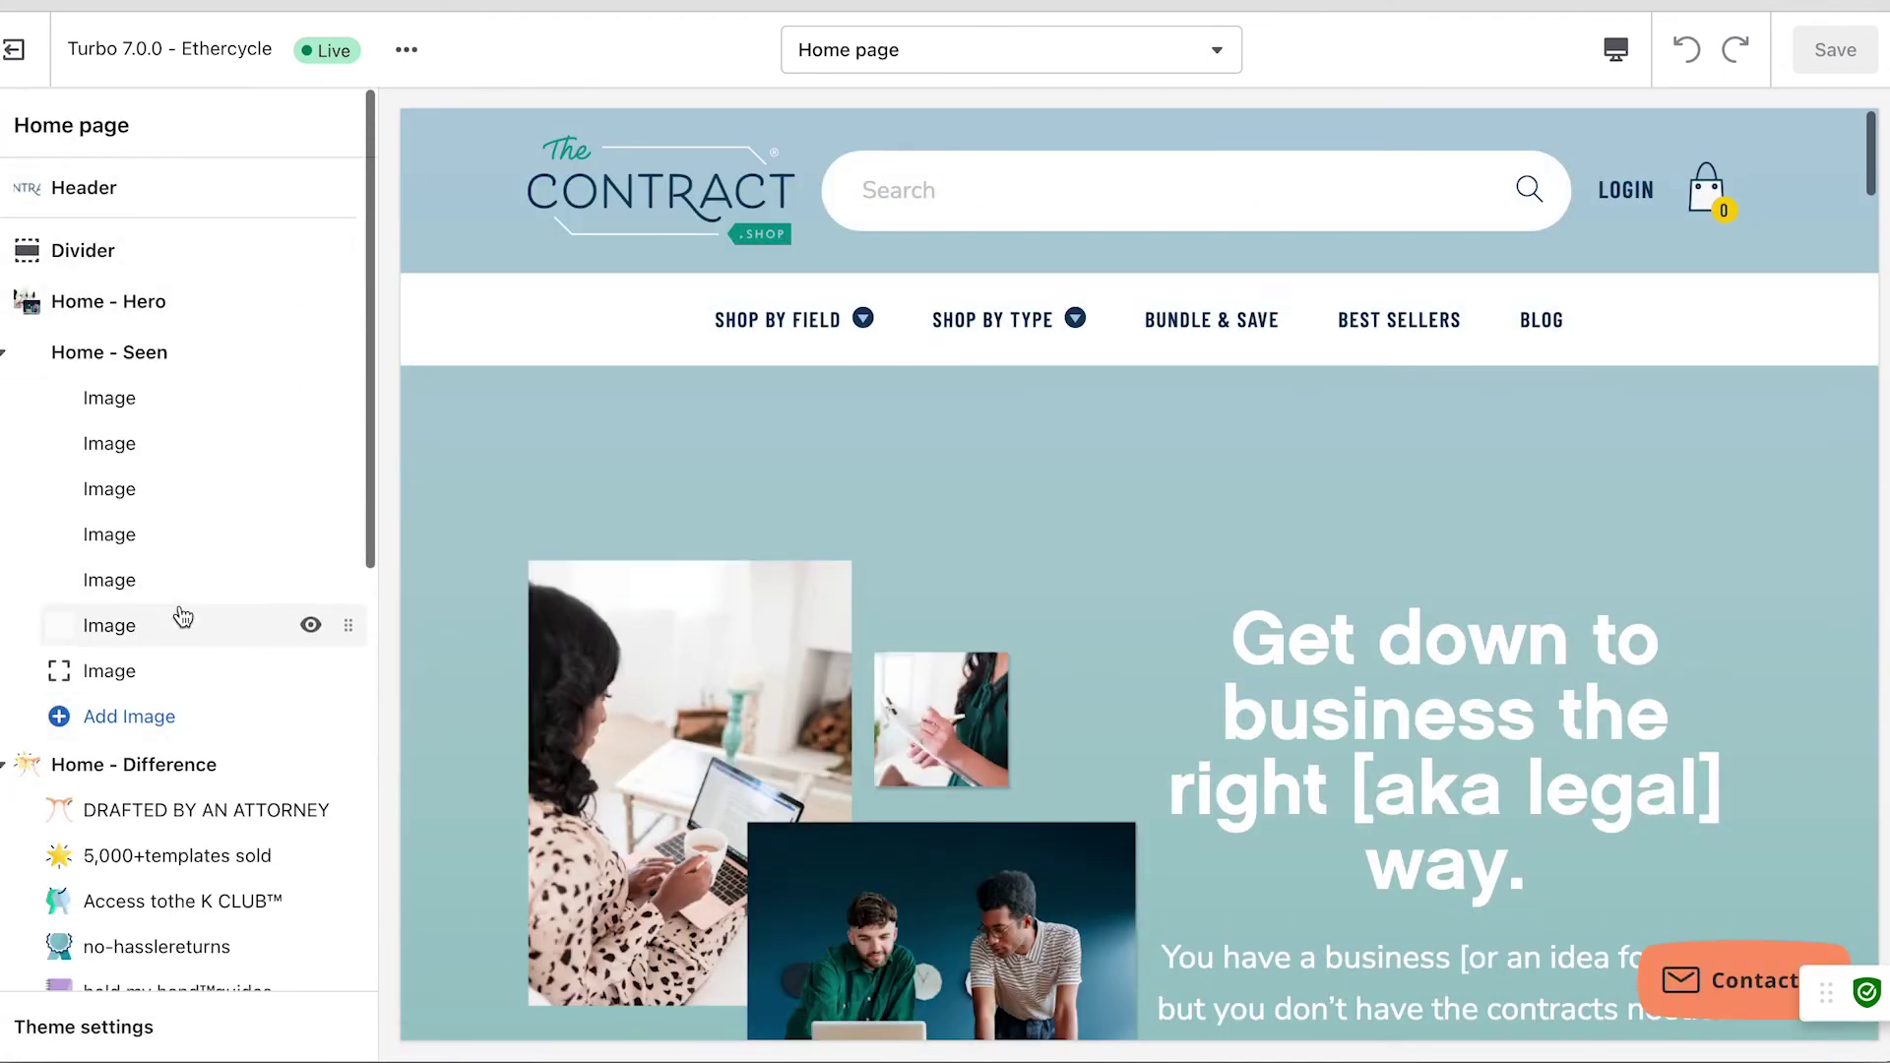
# Step: Inspect the Access tothe K CLUB™ column block, then show the Footer section and its featured image
pyautogui.scroll(-3, 182, 615)
pyautogui.scroll(-6, 182, 615)
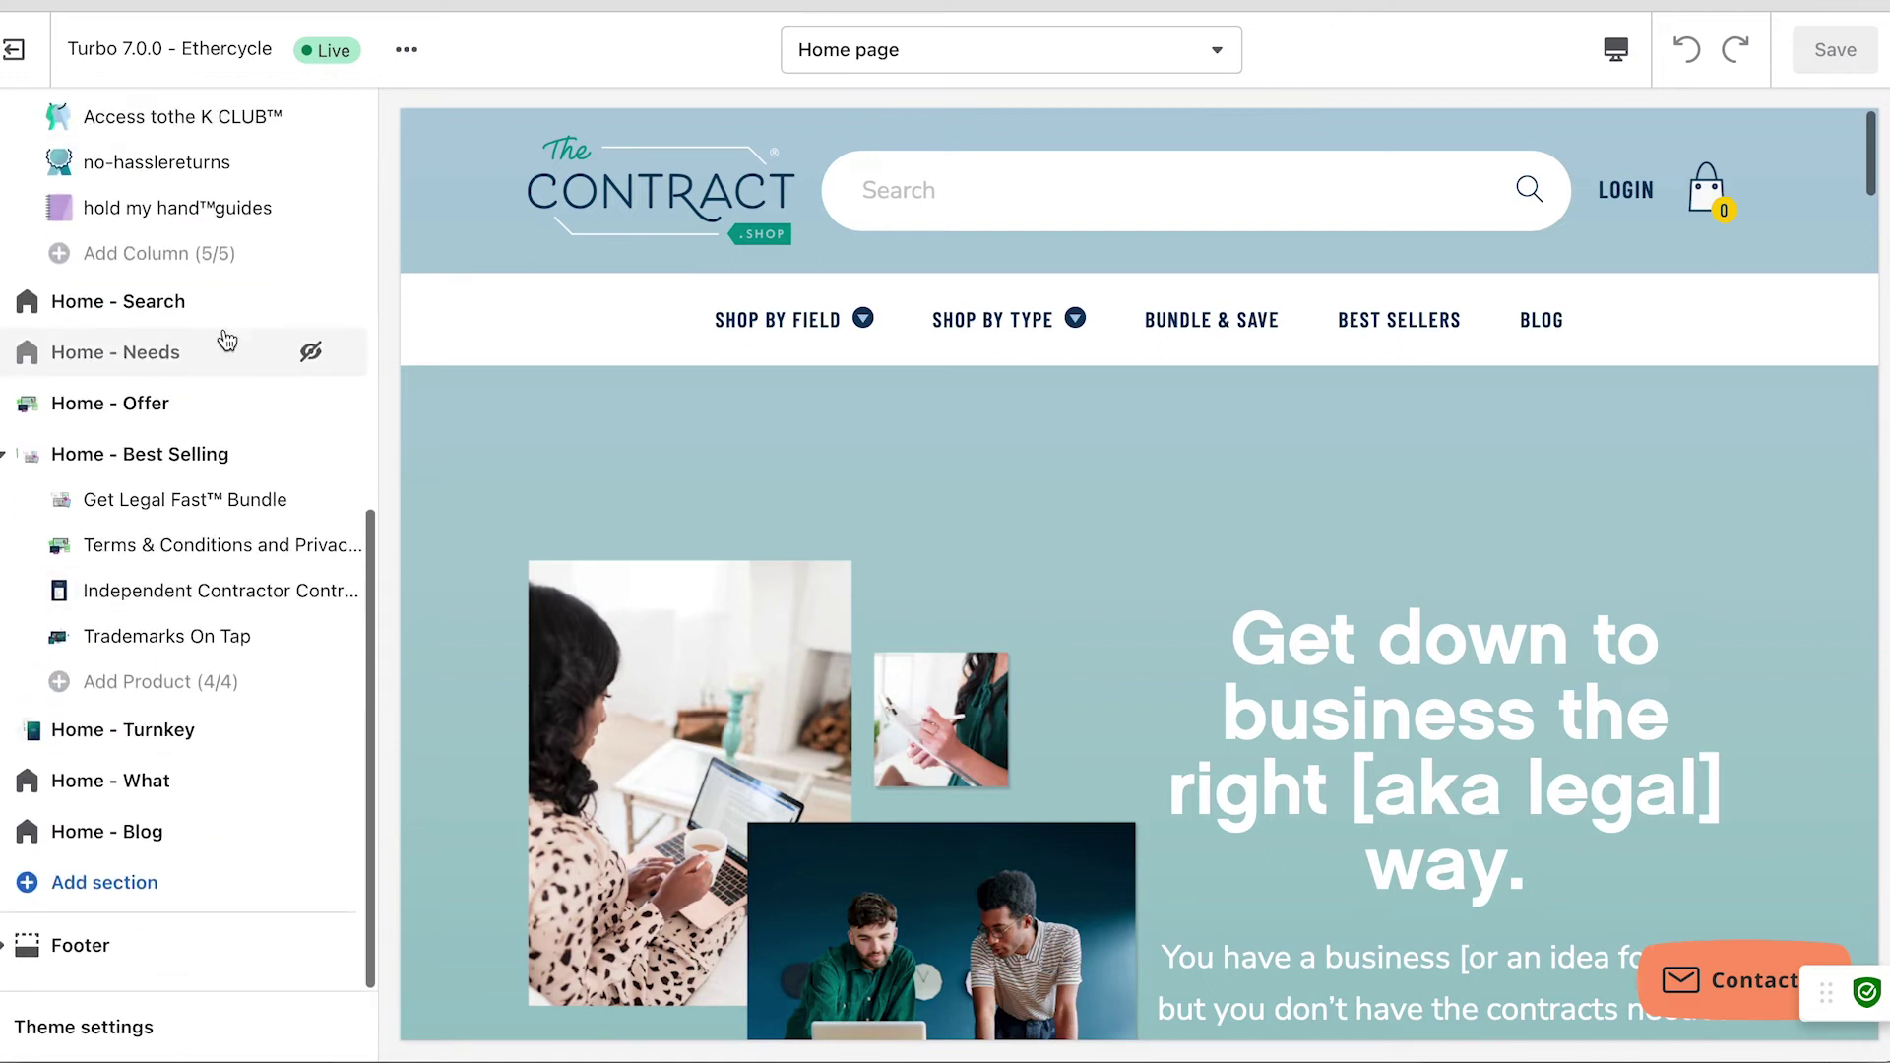
pyautogui.scroll(1, 223, 344)
pyautogui.scroll(2, 223, 345)
pyautogui.click(219, 252)
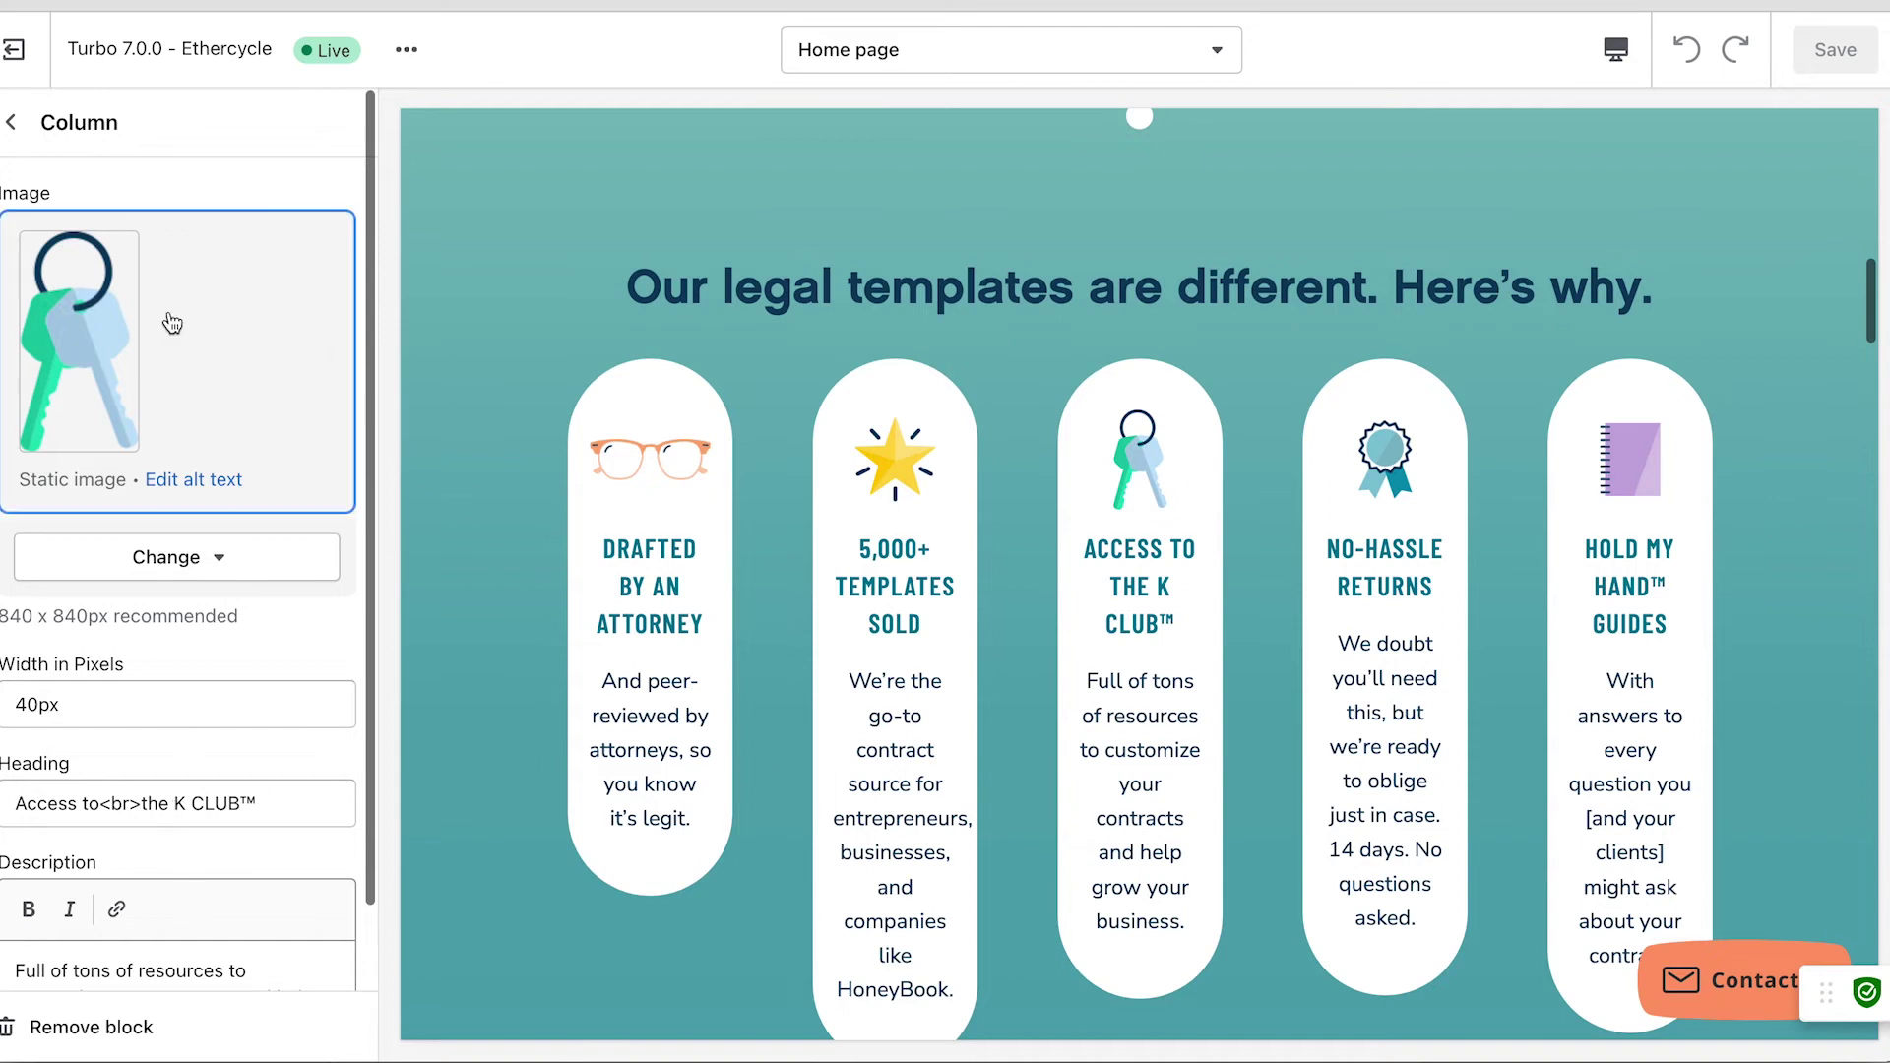
pyautogui.click(13, 123)
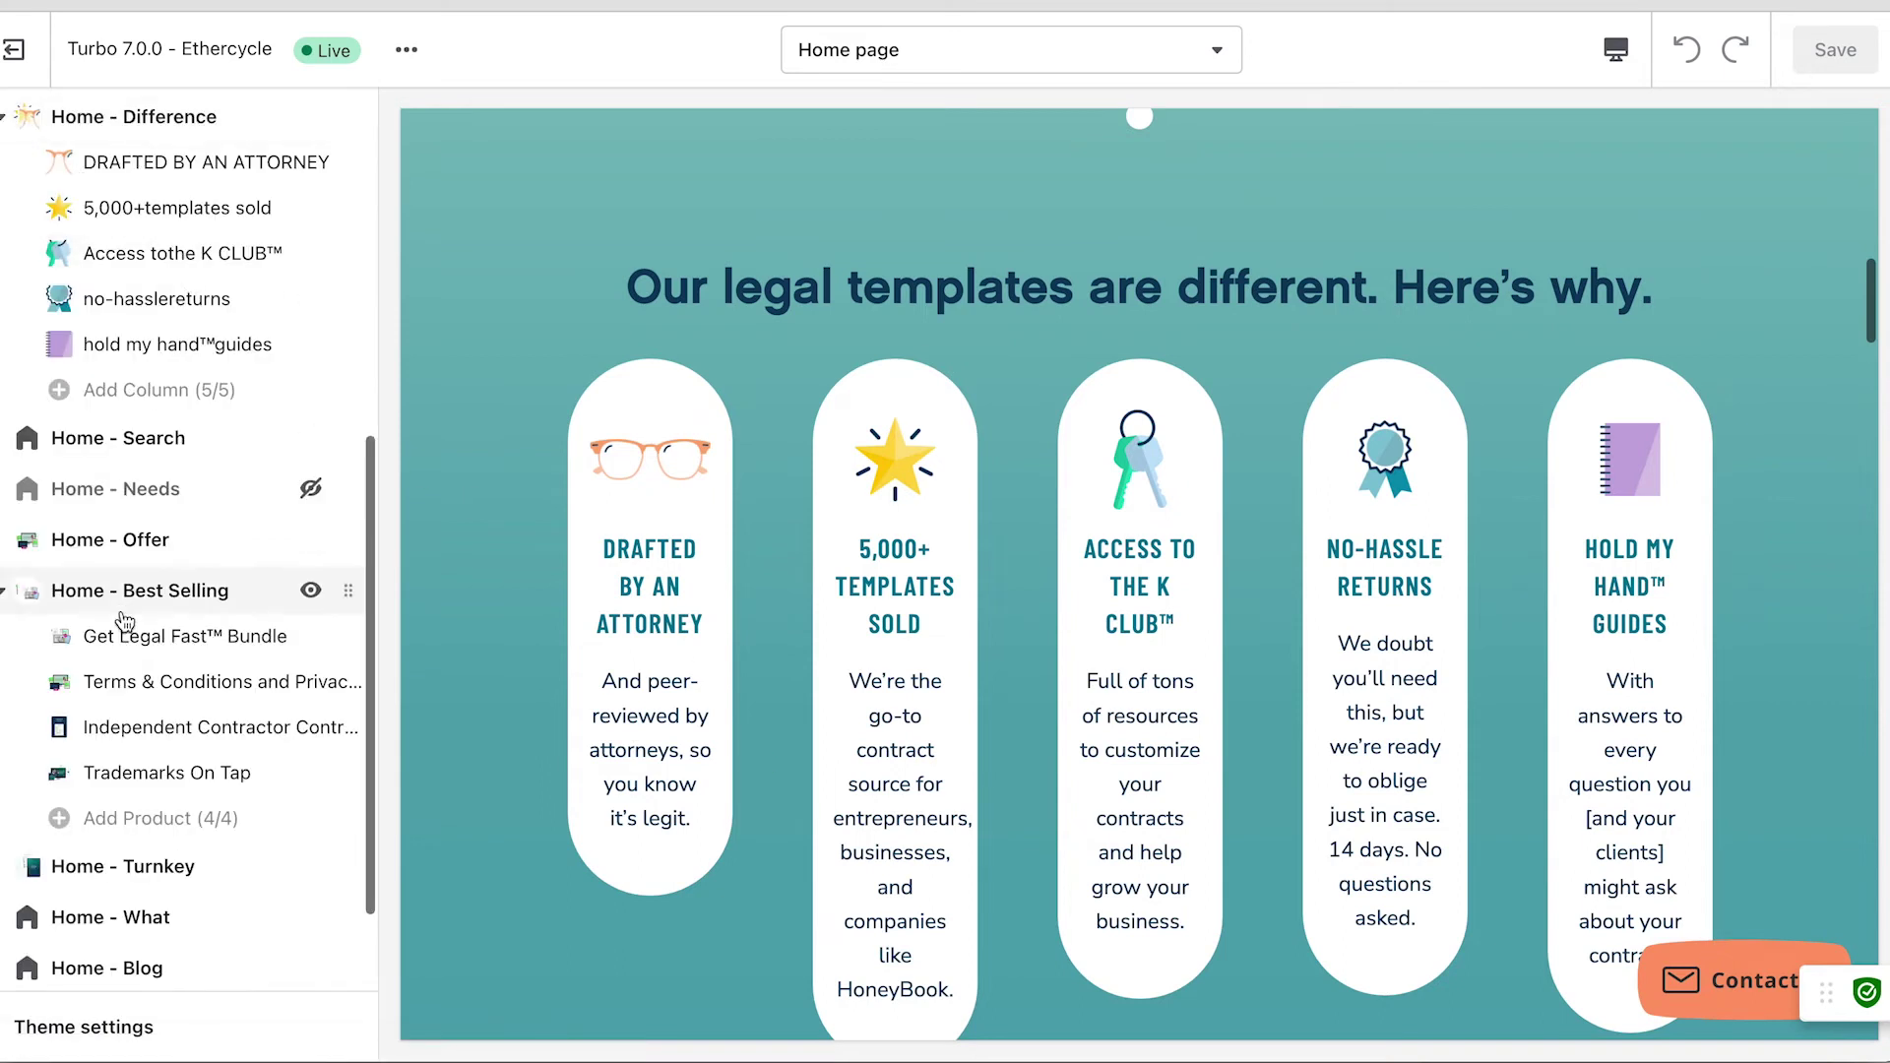
pyautogui.scroll(-2, 246, 748)
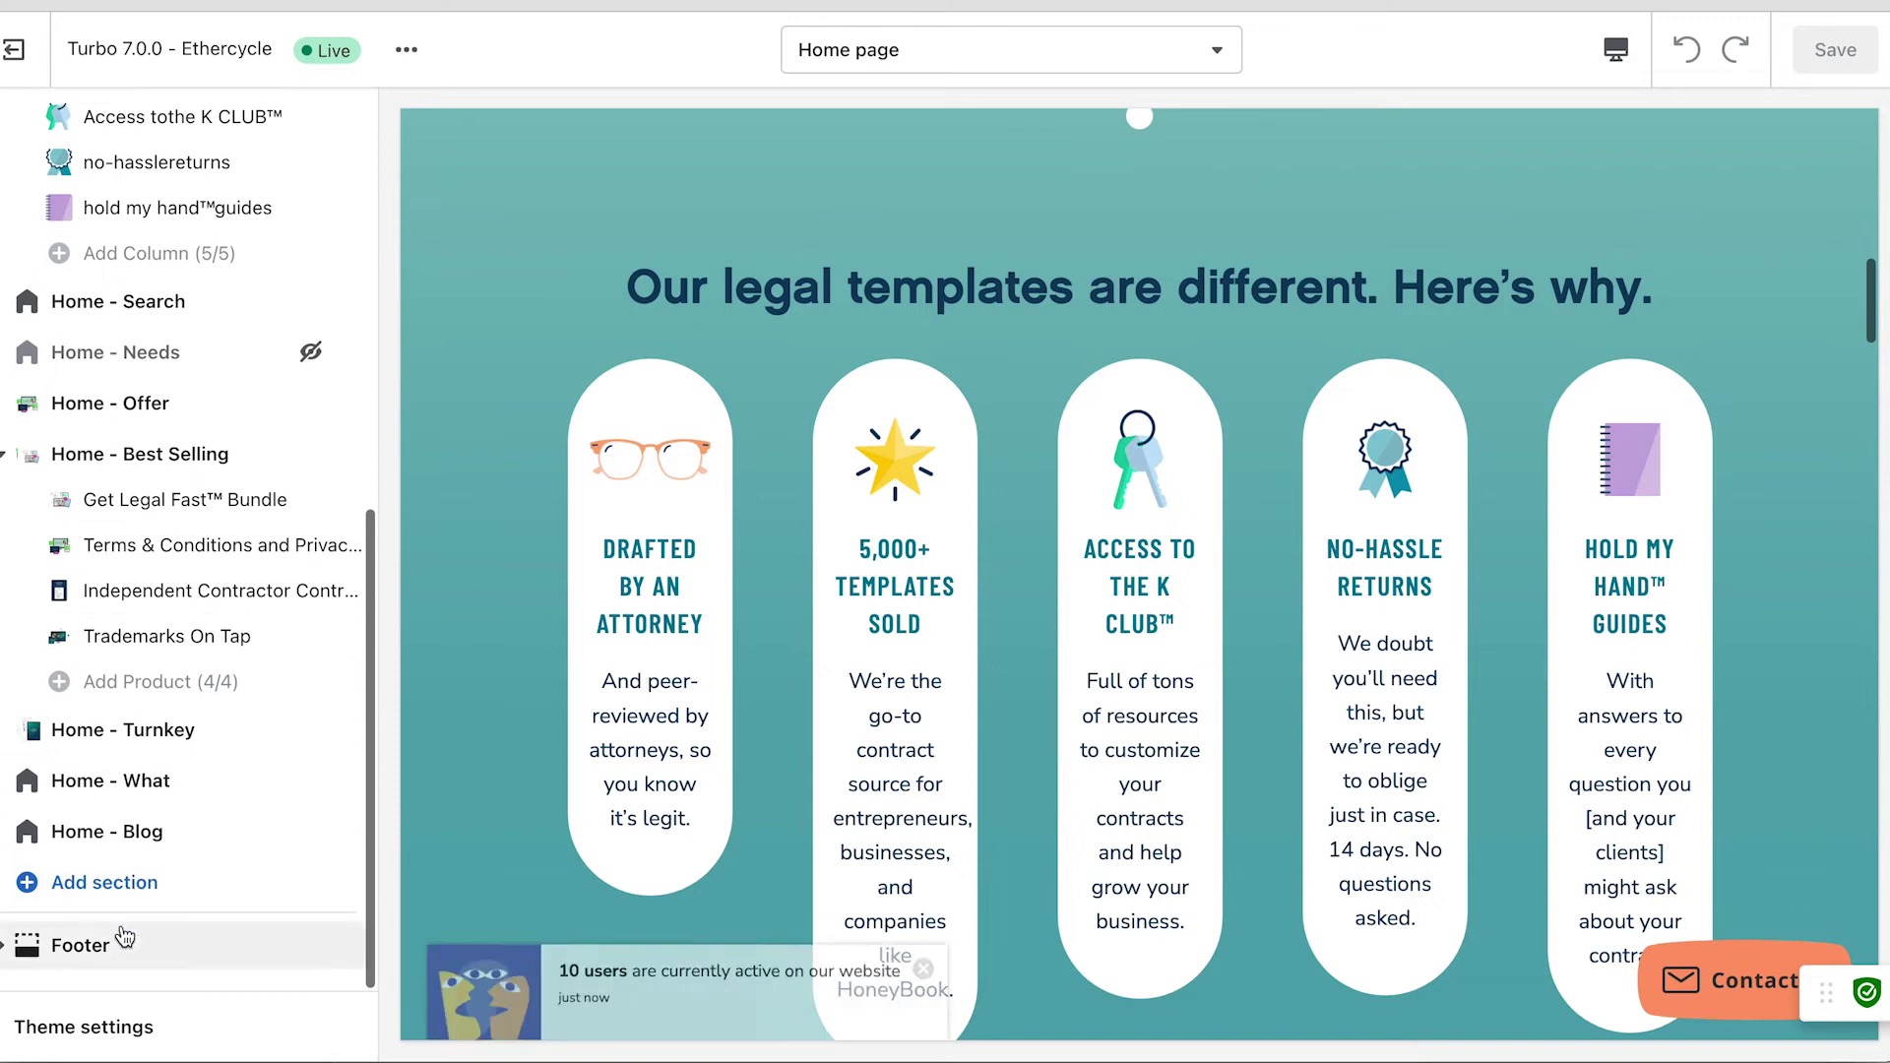
pyautogui.click(89, 945)
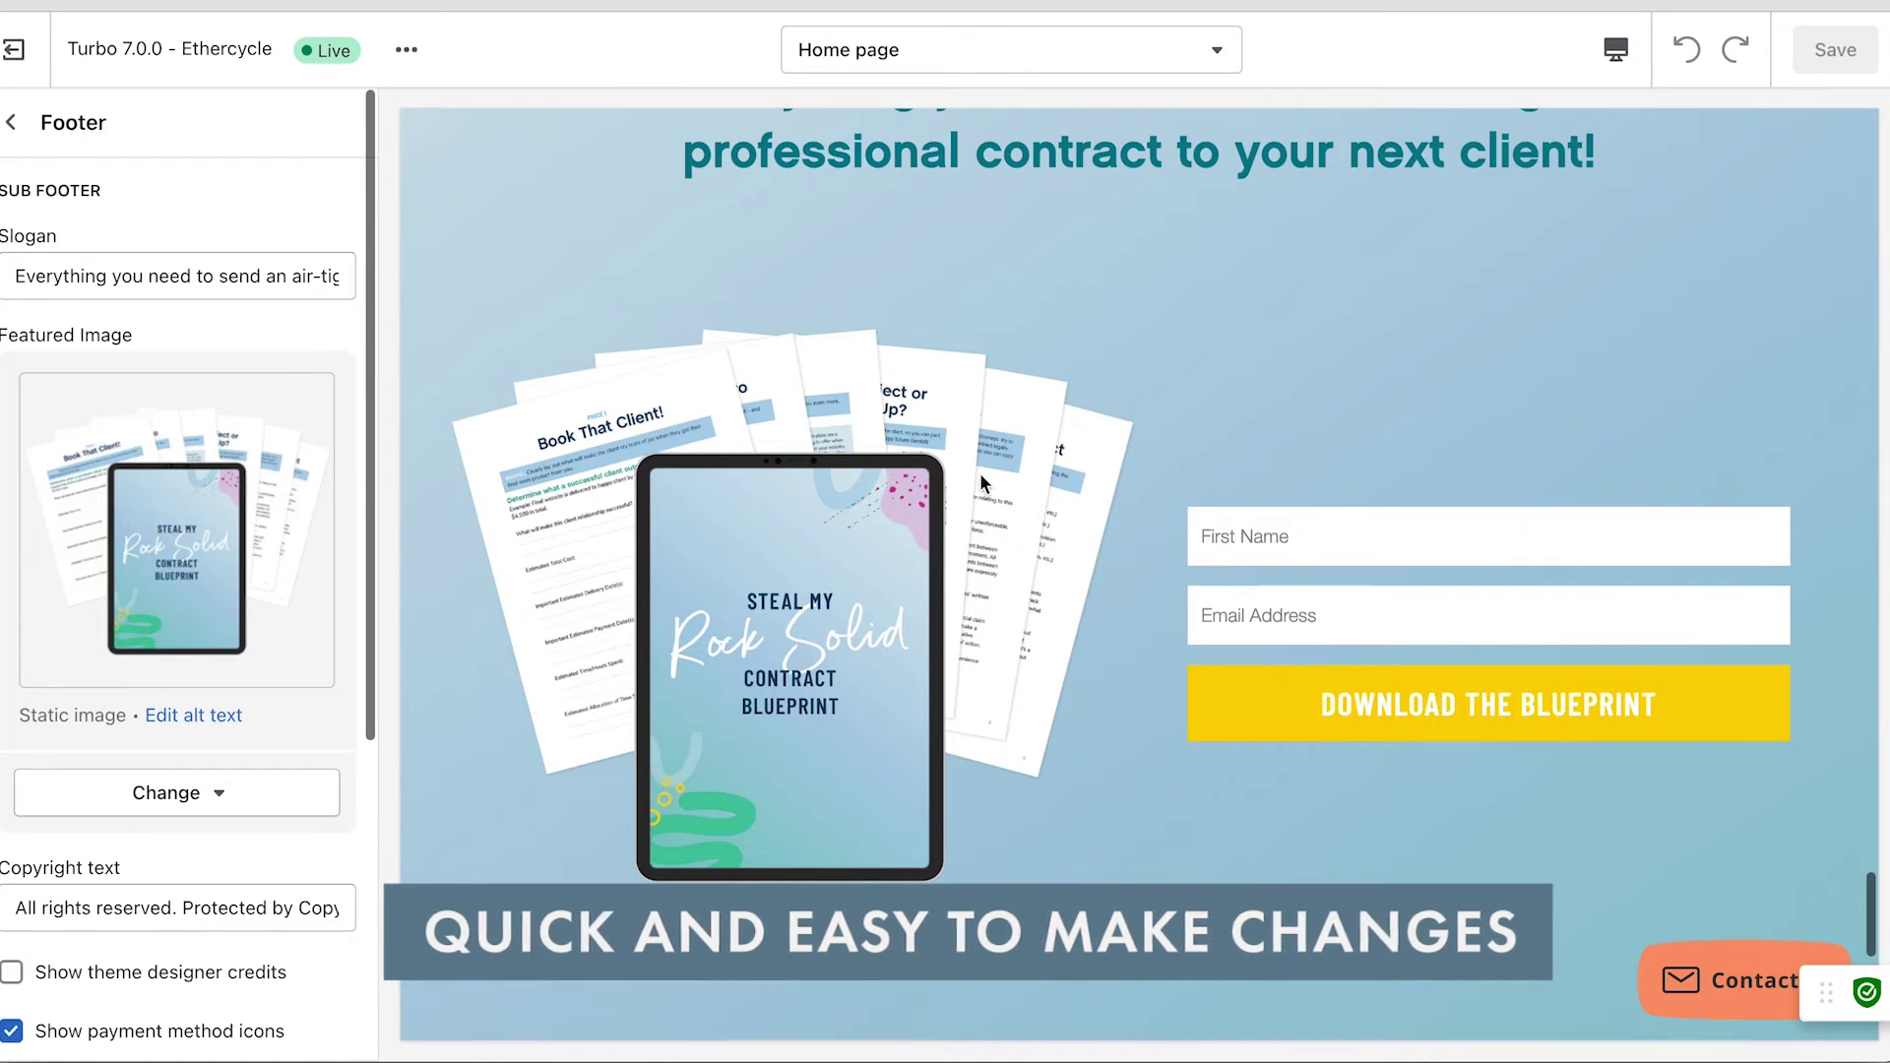
pyautogui.click(248, 589)
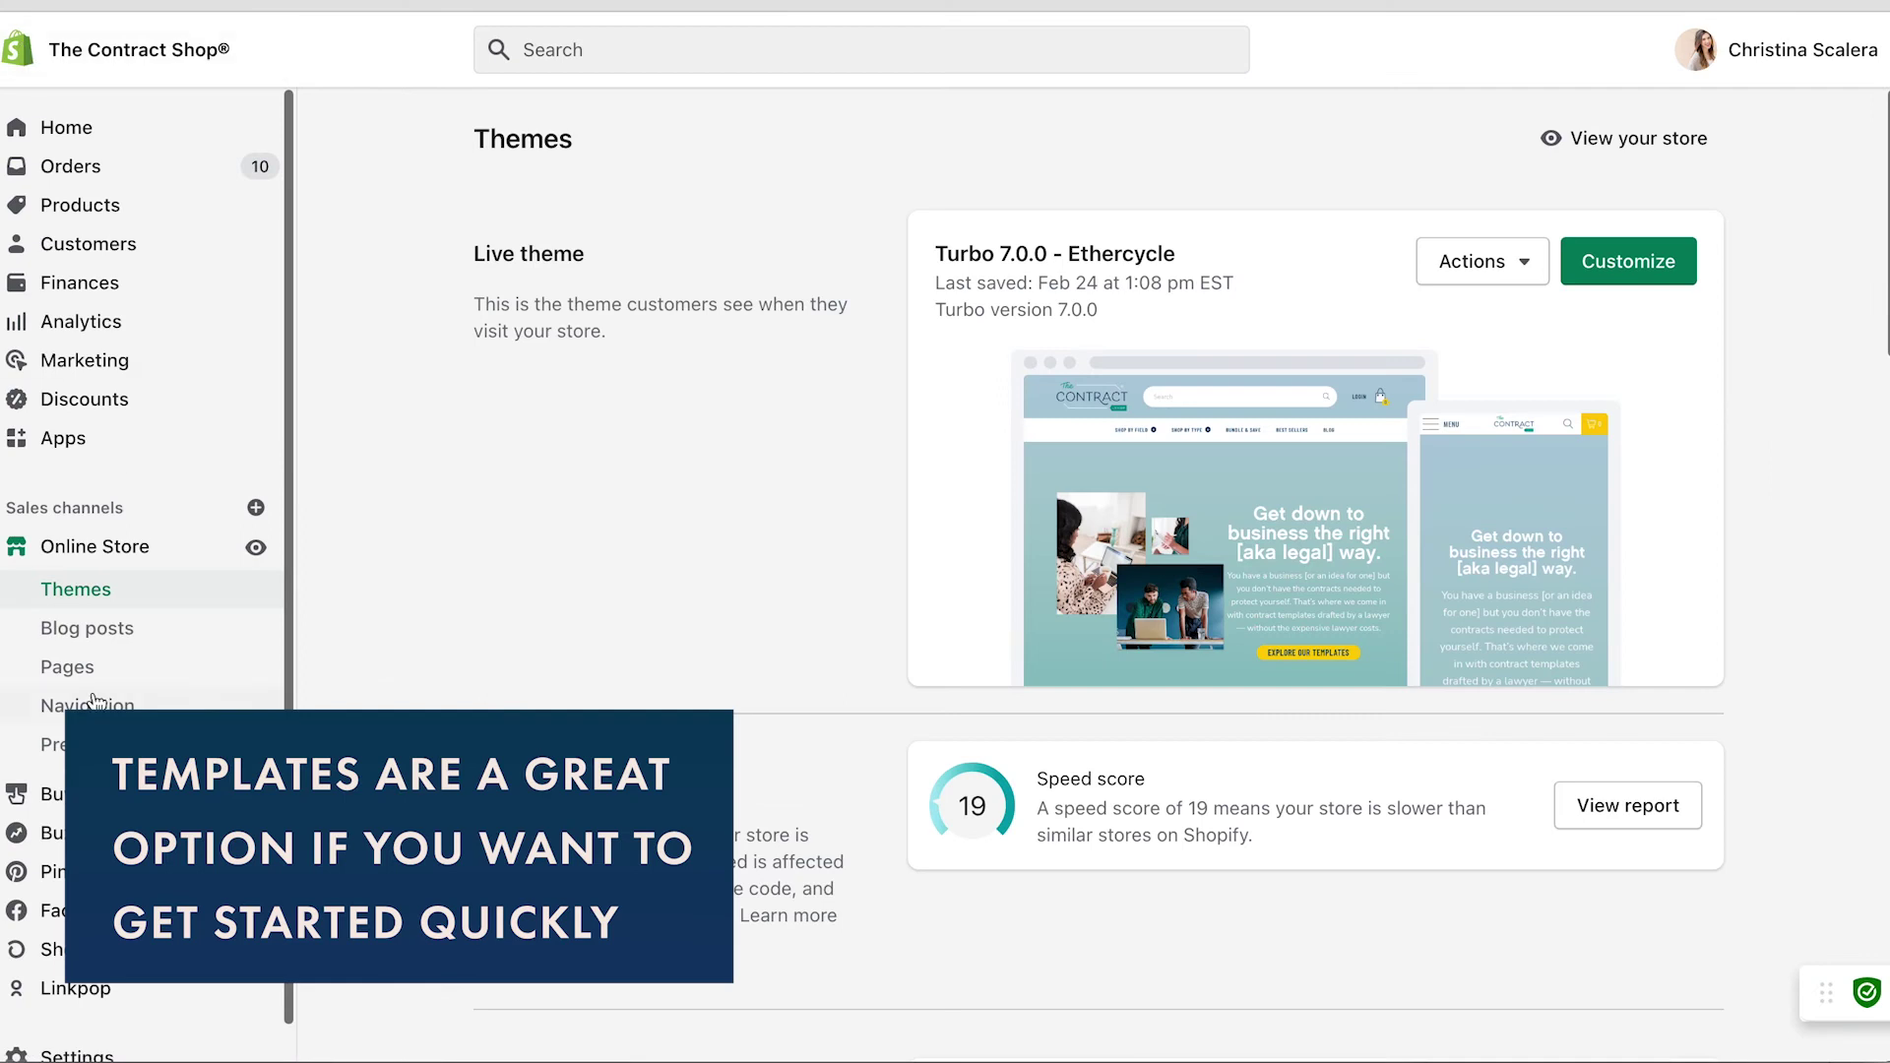
# Step: Open the contests, sweepstakes and giveaways blog post and scroll through its content
pyautogui.click(87, 624)
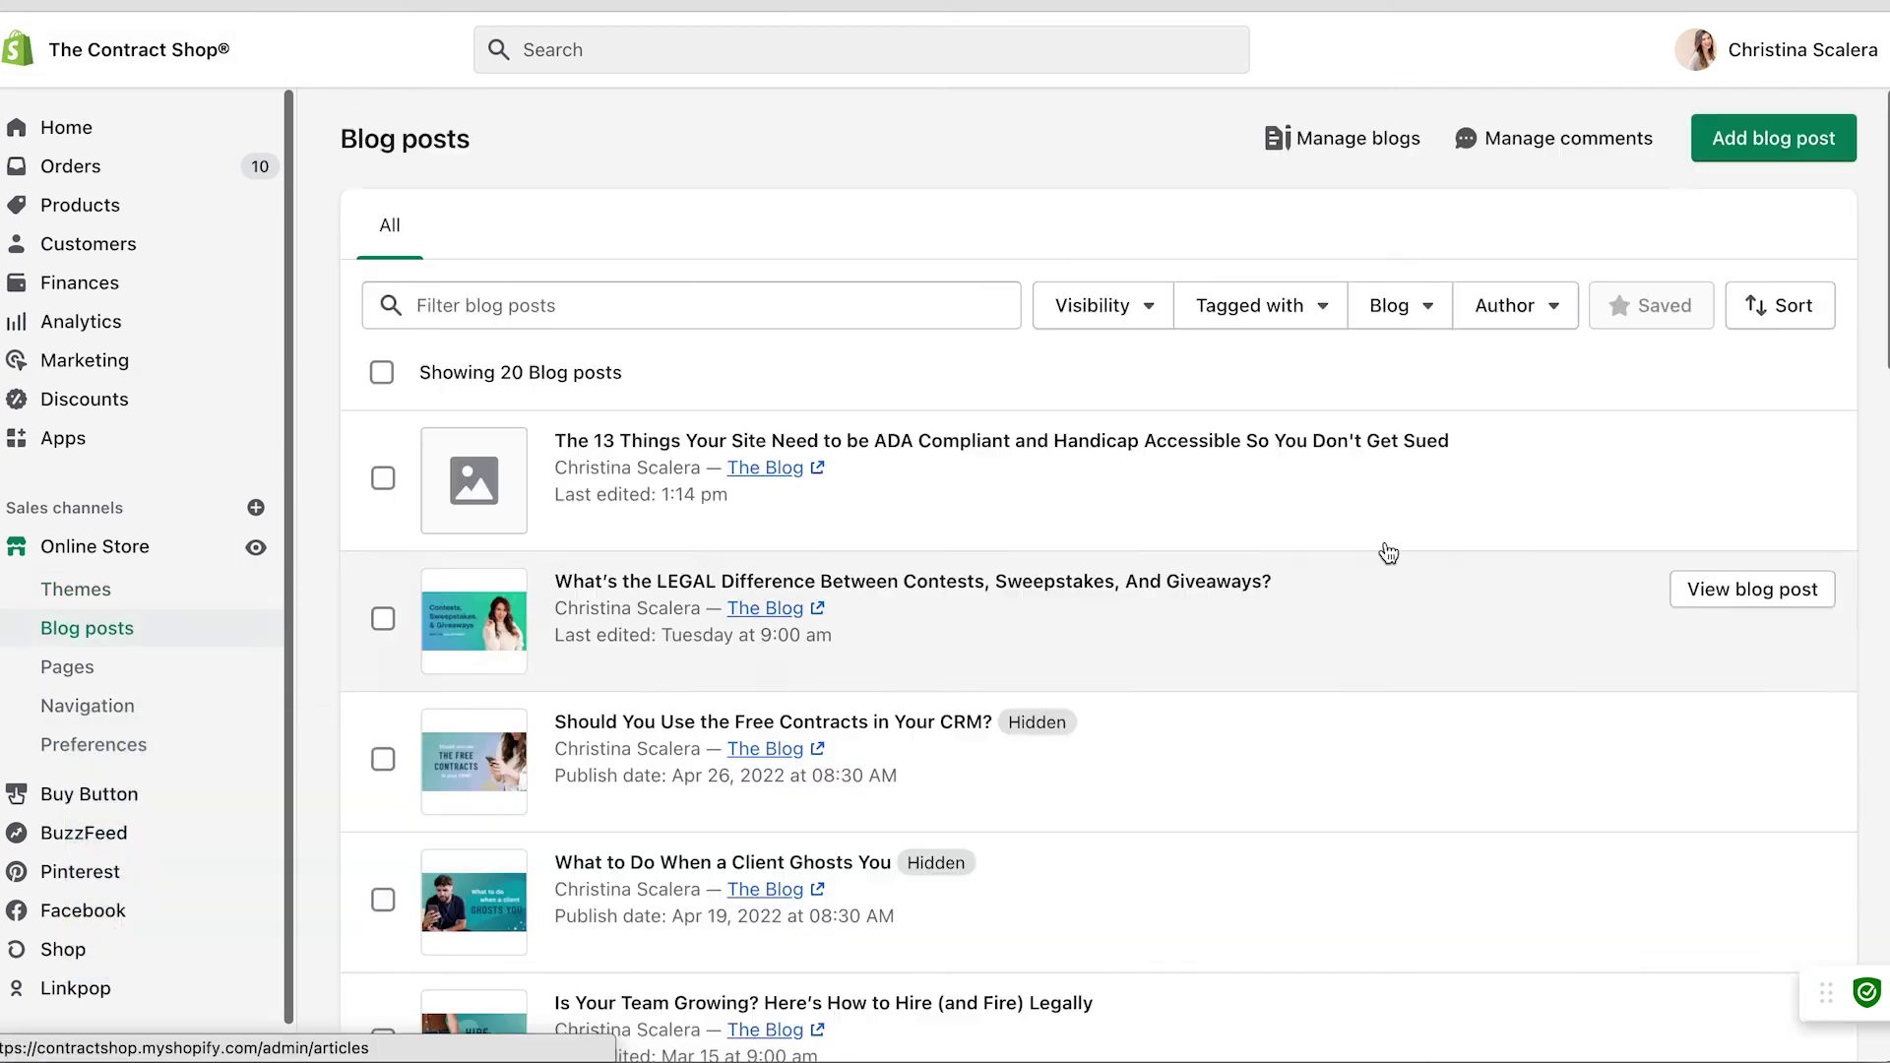
pyautogui.click(694, 581)
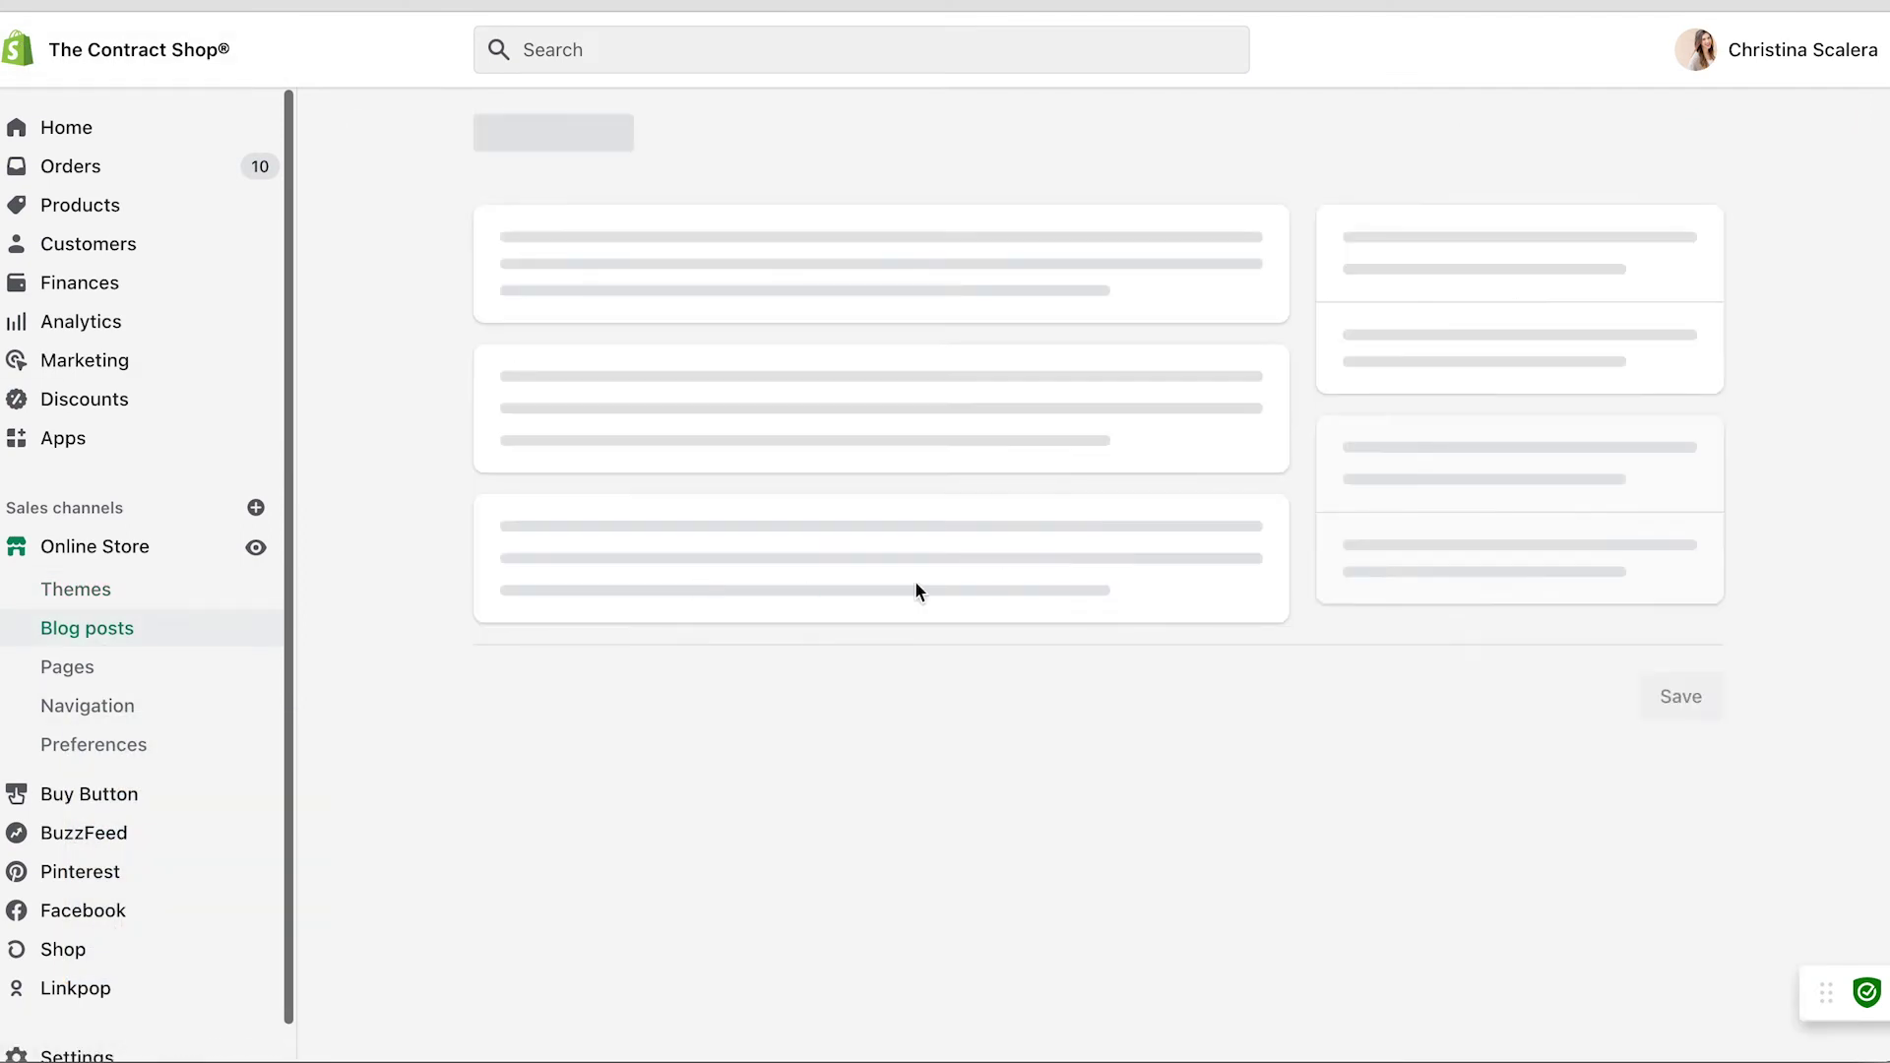
pyautogui.scroll(-2, 895, 397)
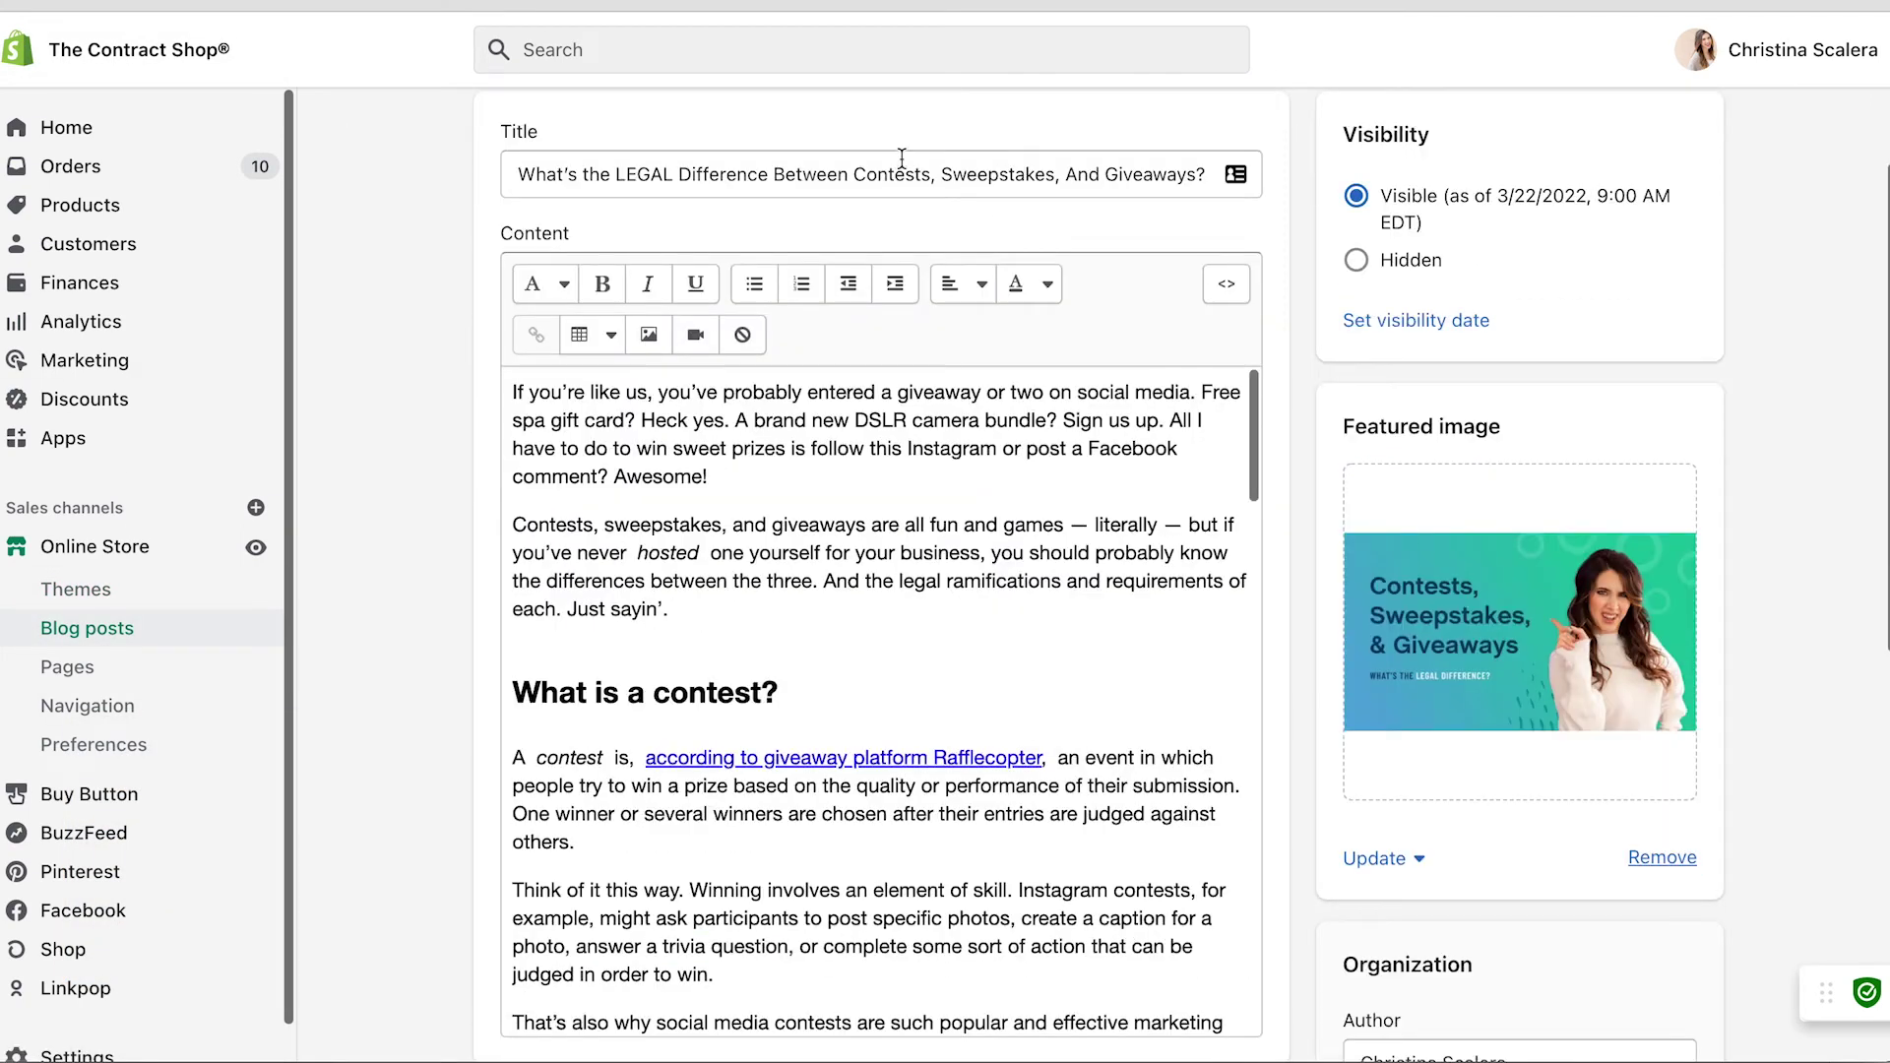
pyautogui.scroll(-4, 837, 962)
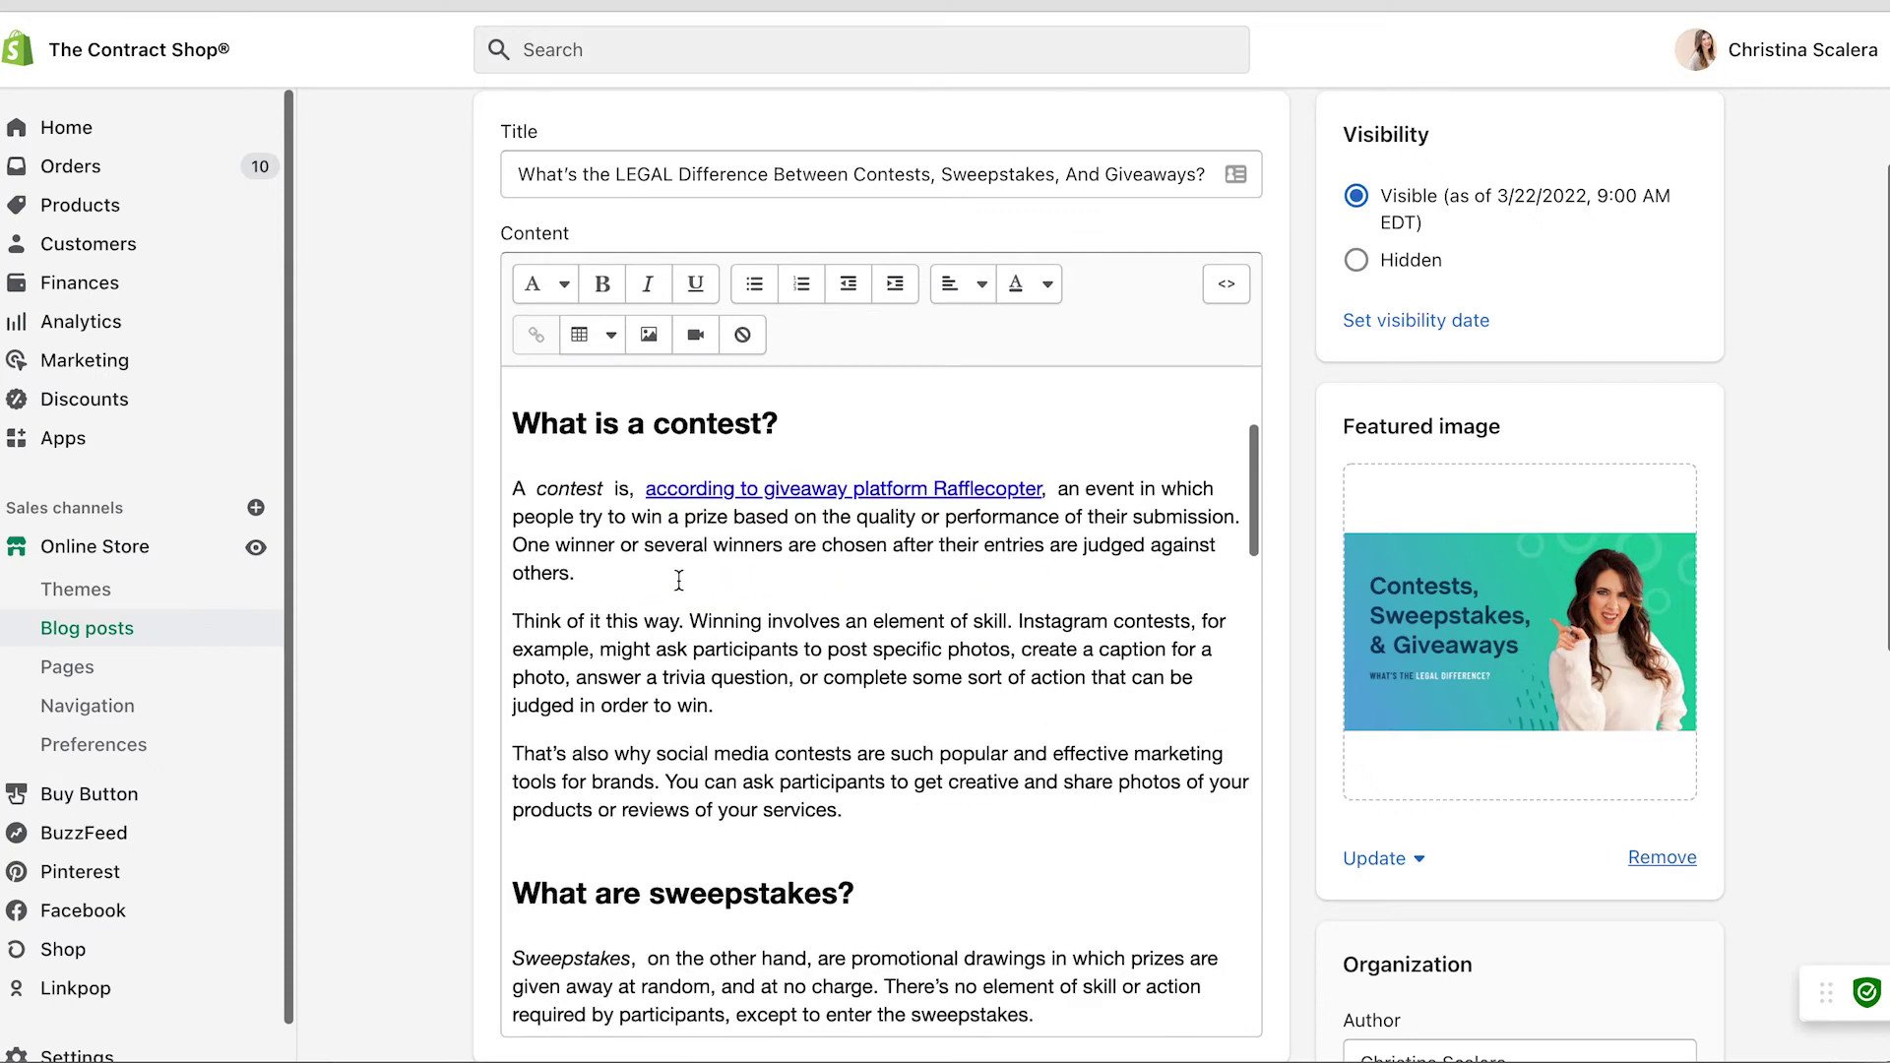
pyautogui.scroll(-15, 838, 962)
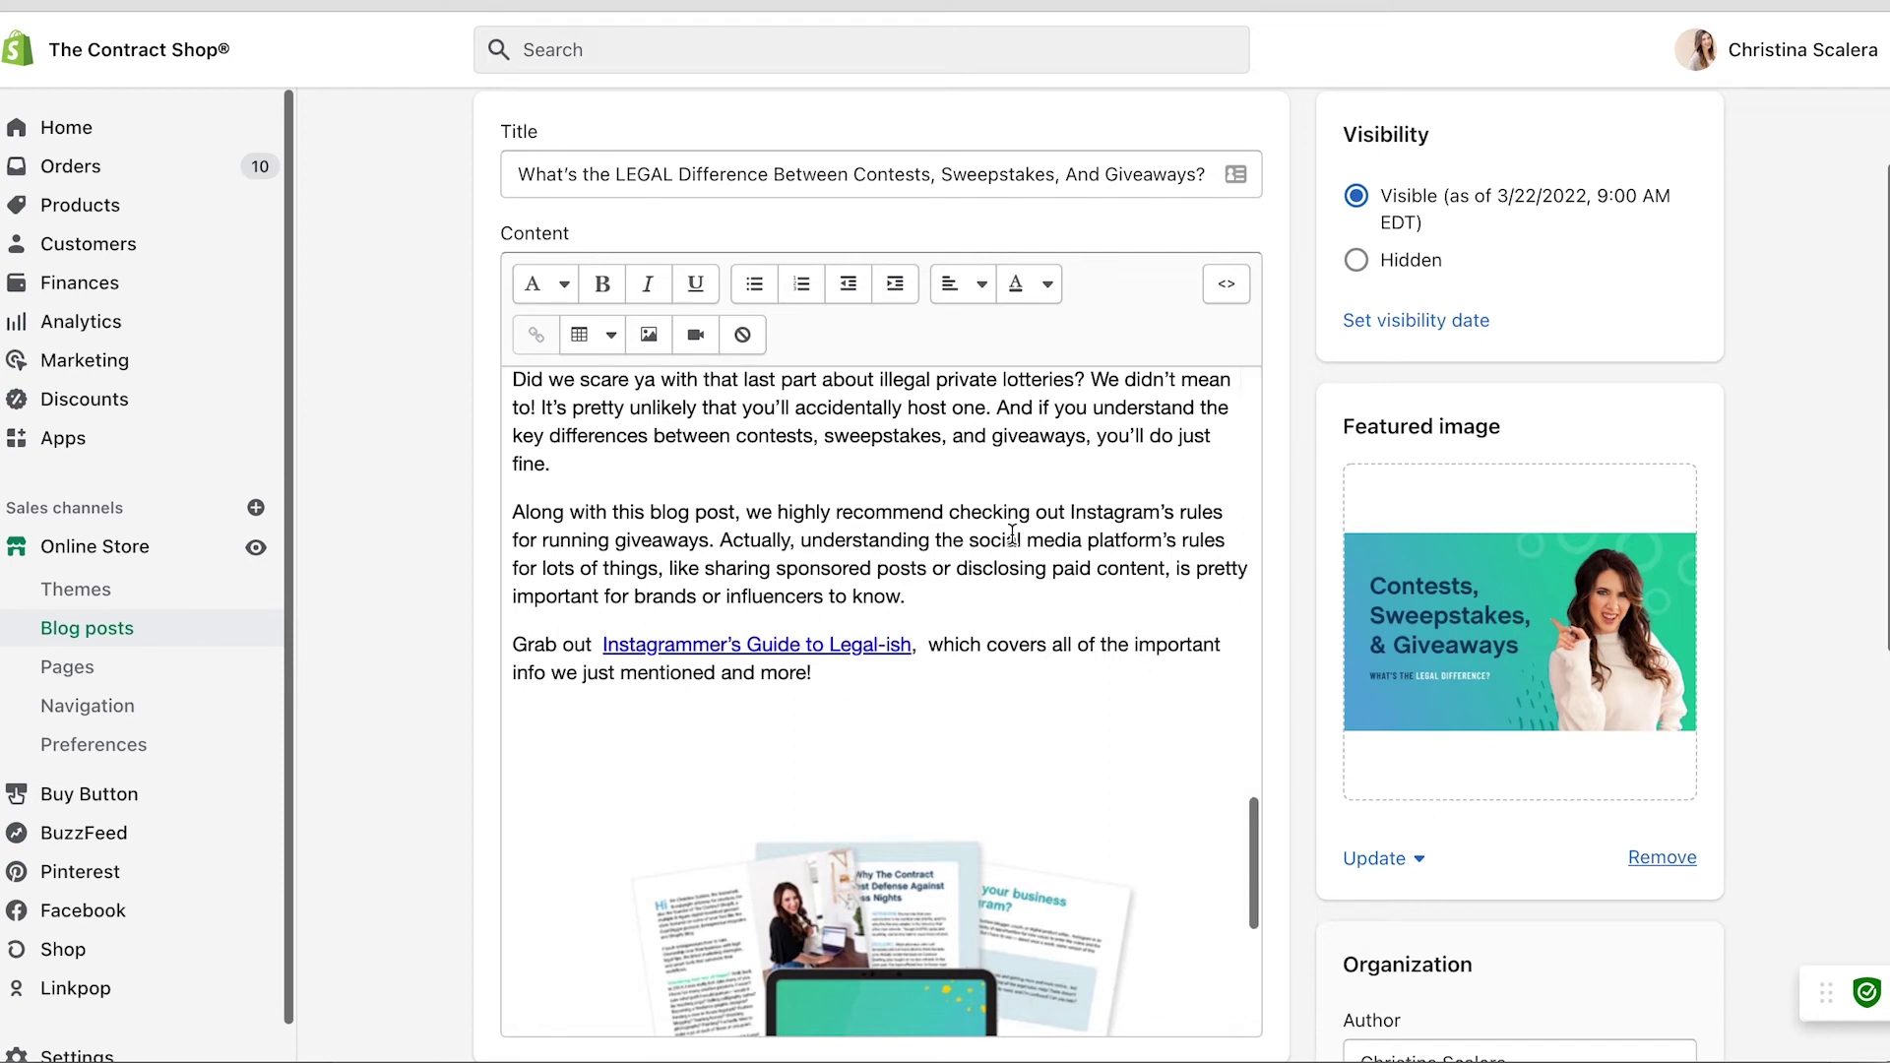
pyautogui.scroll(-3, 906, 653)
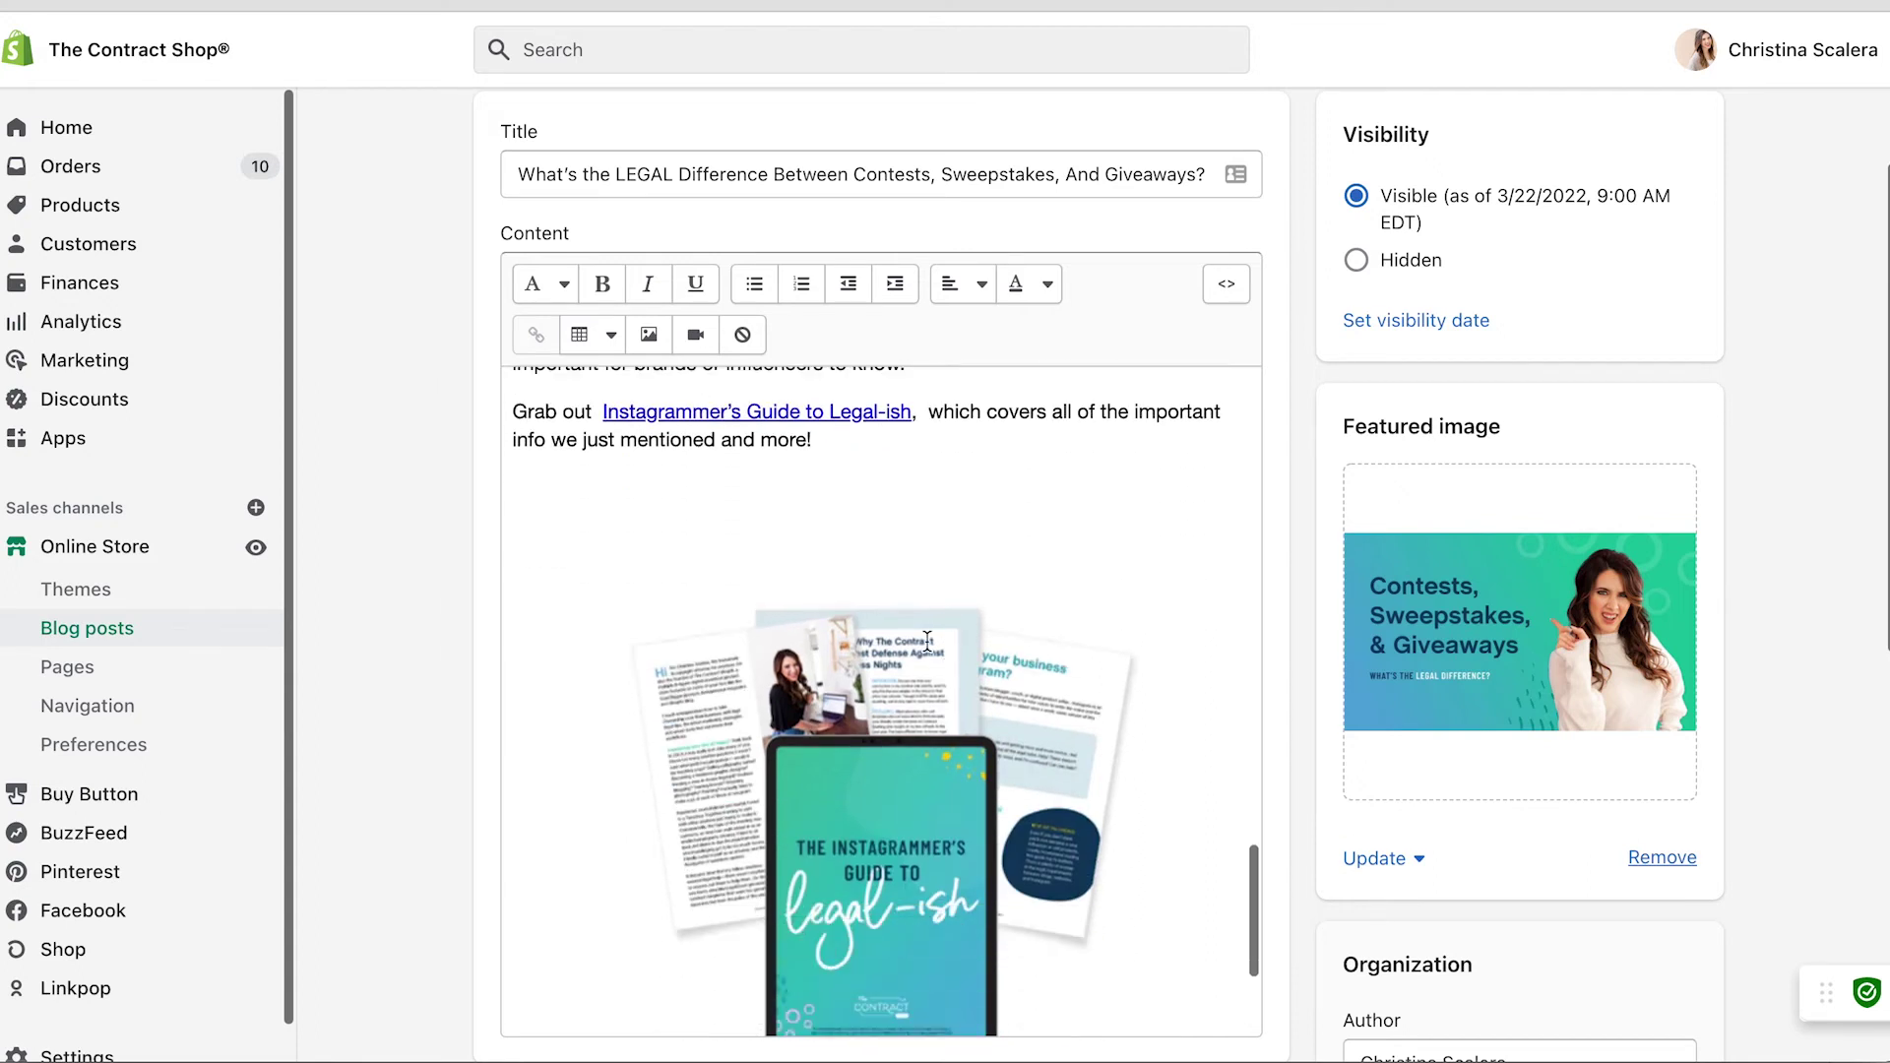
pyautogui.scroll(-3, 863, 642)
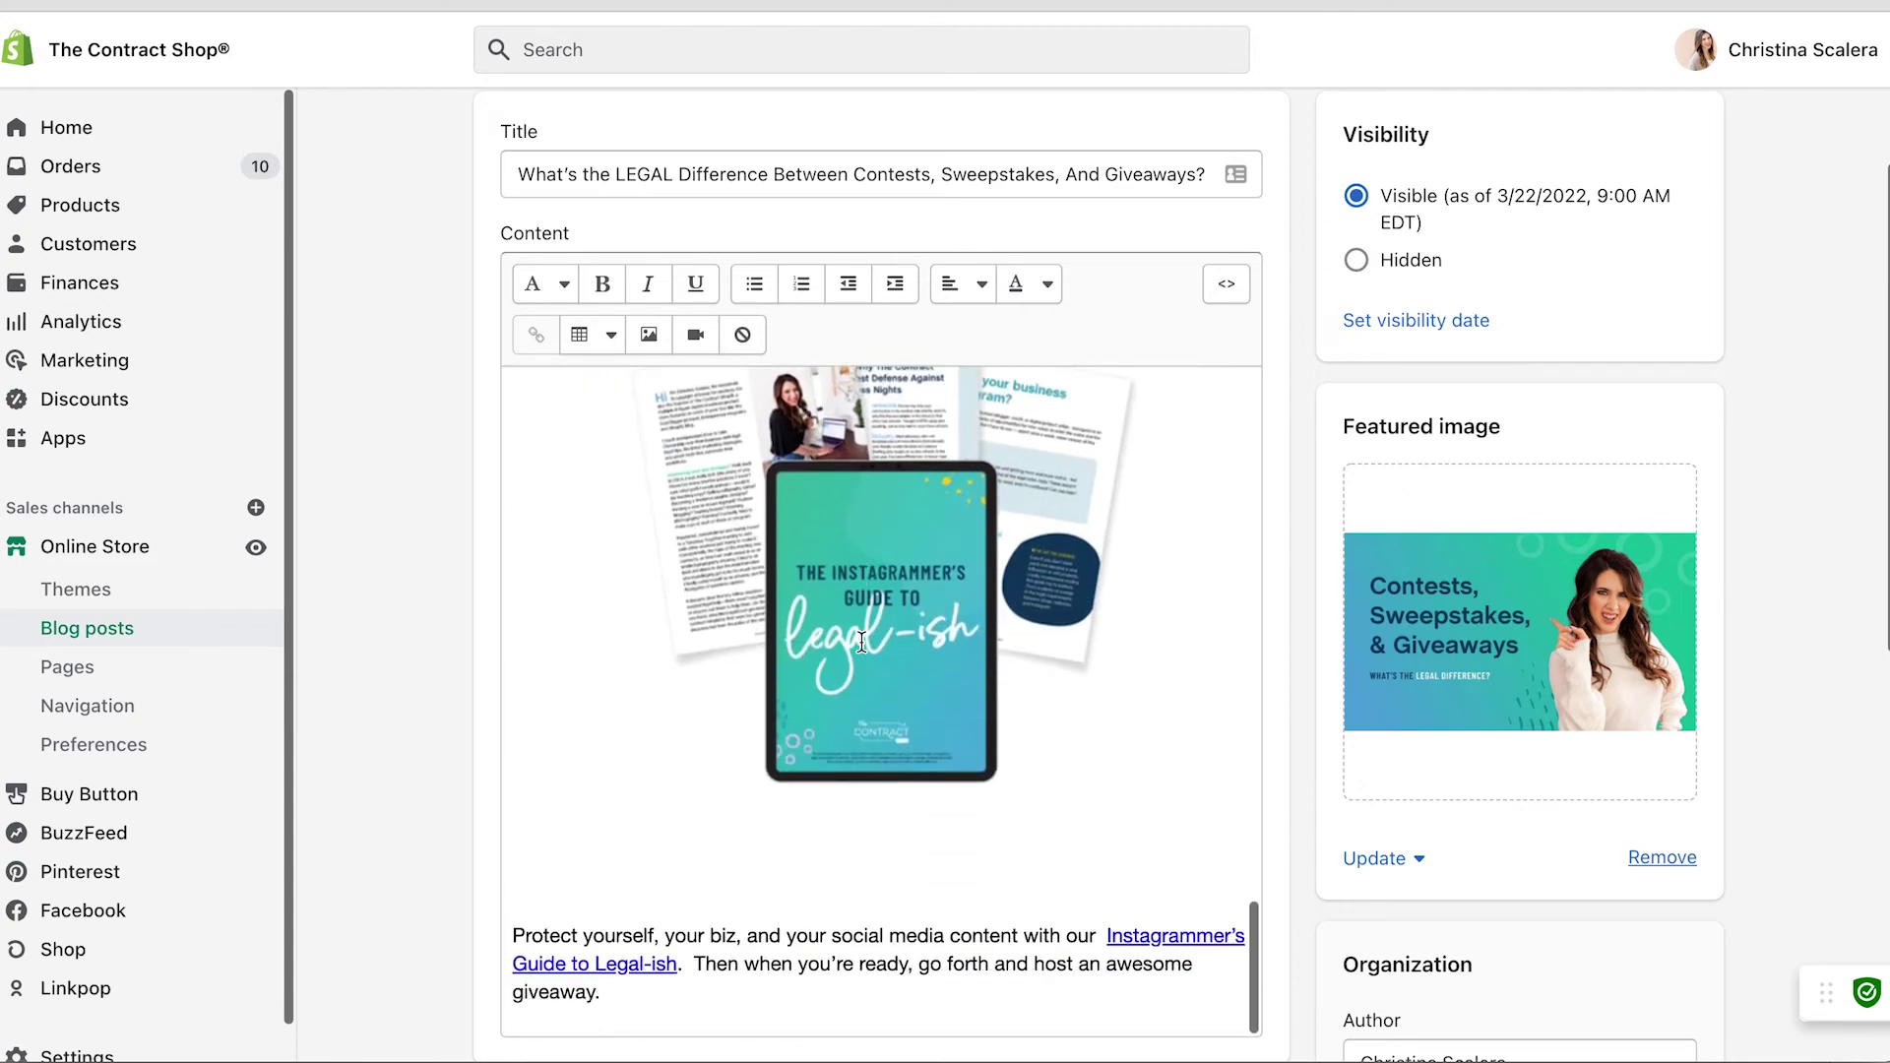
pyautogui.scroll(20, 862, 642)
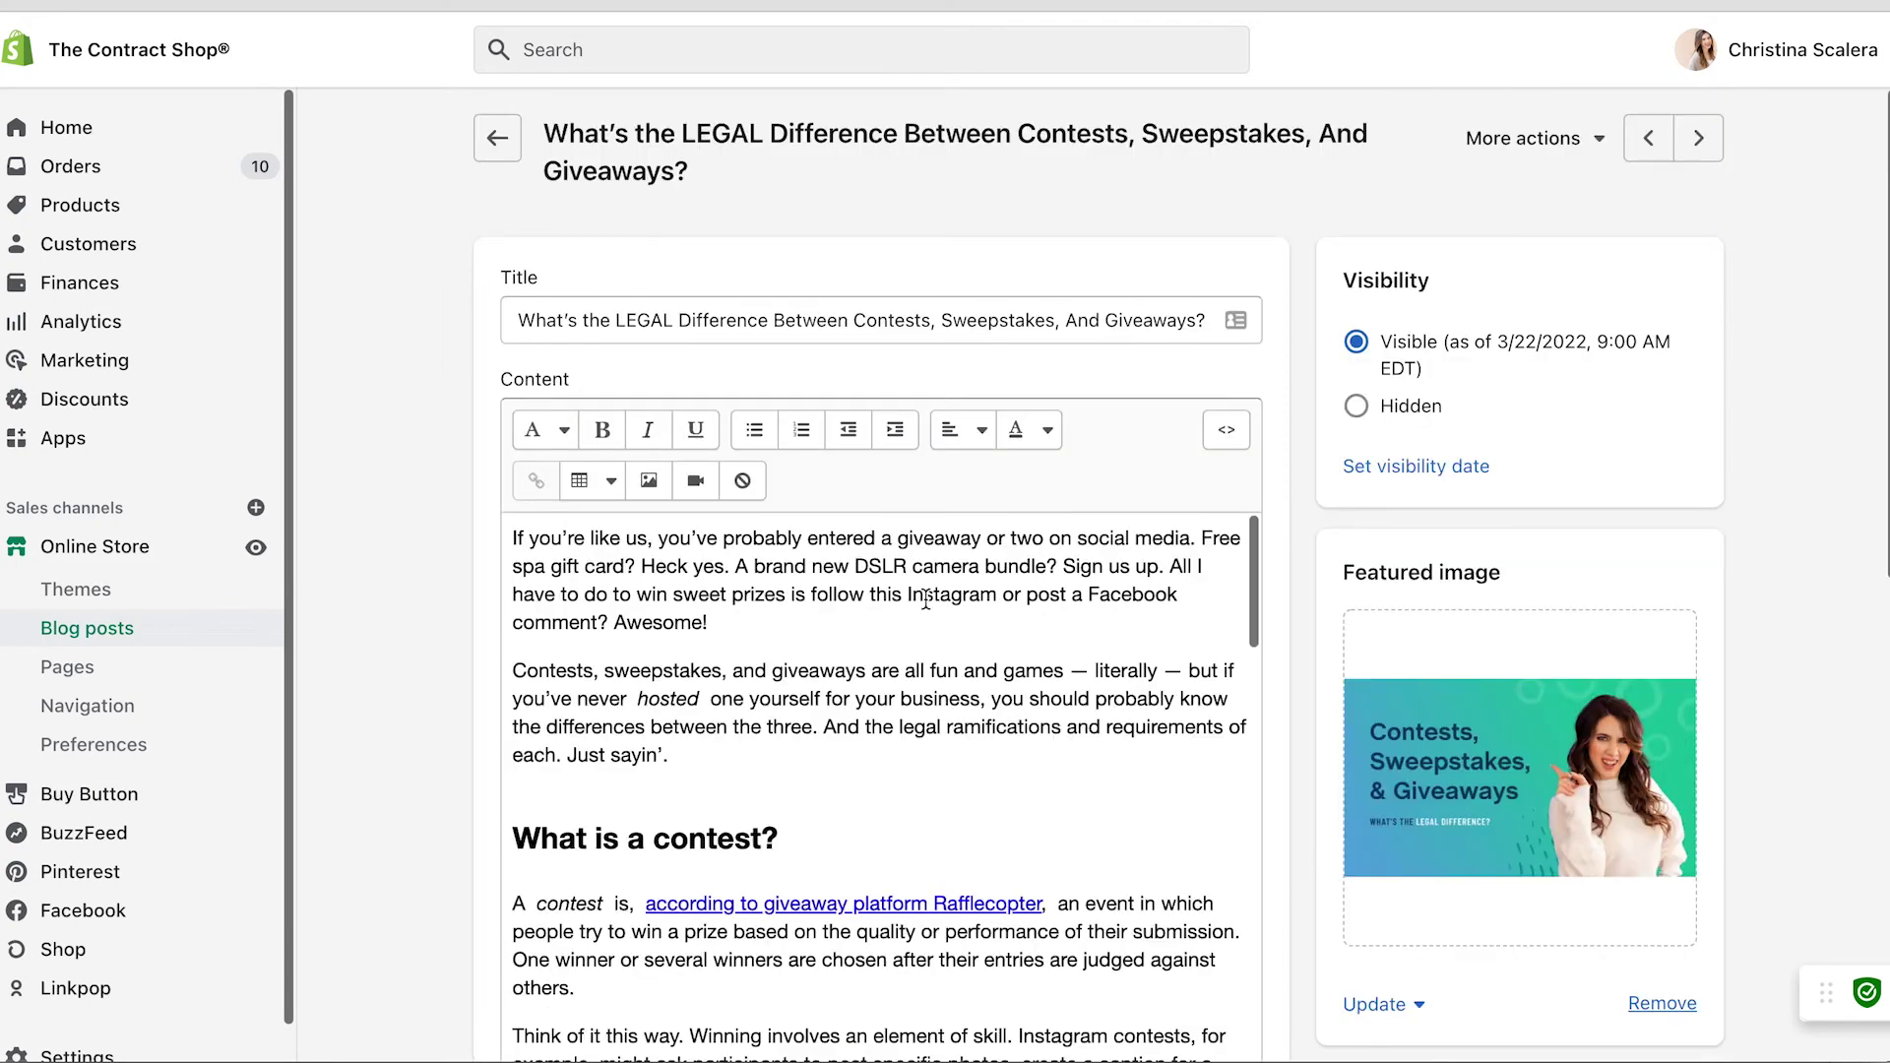
# Step: Finish reviewing the post body and show More actions with View and Add Metafields
pyautogui.moveTo(707, 840); pyautogui.dragTo(602, 840)
pyautogui.scroll(-2, 561, 823)
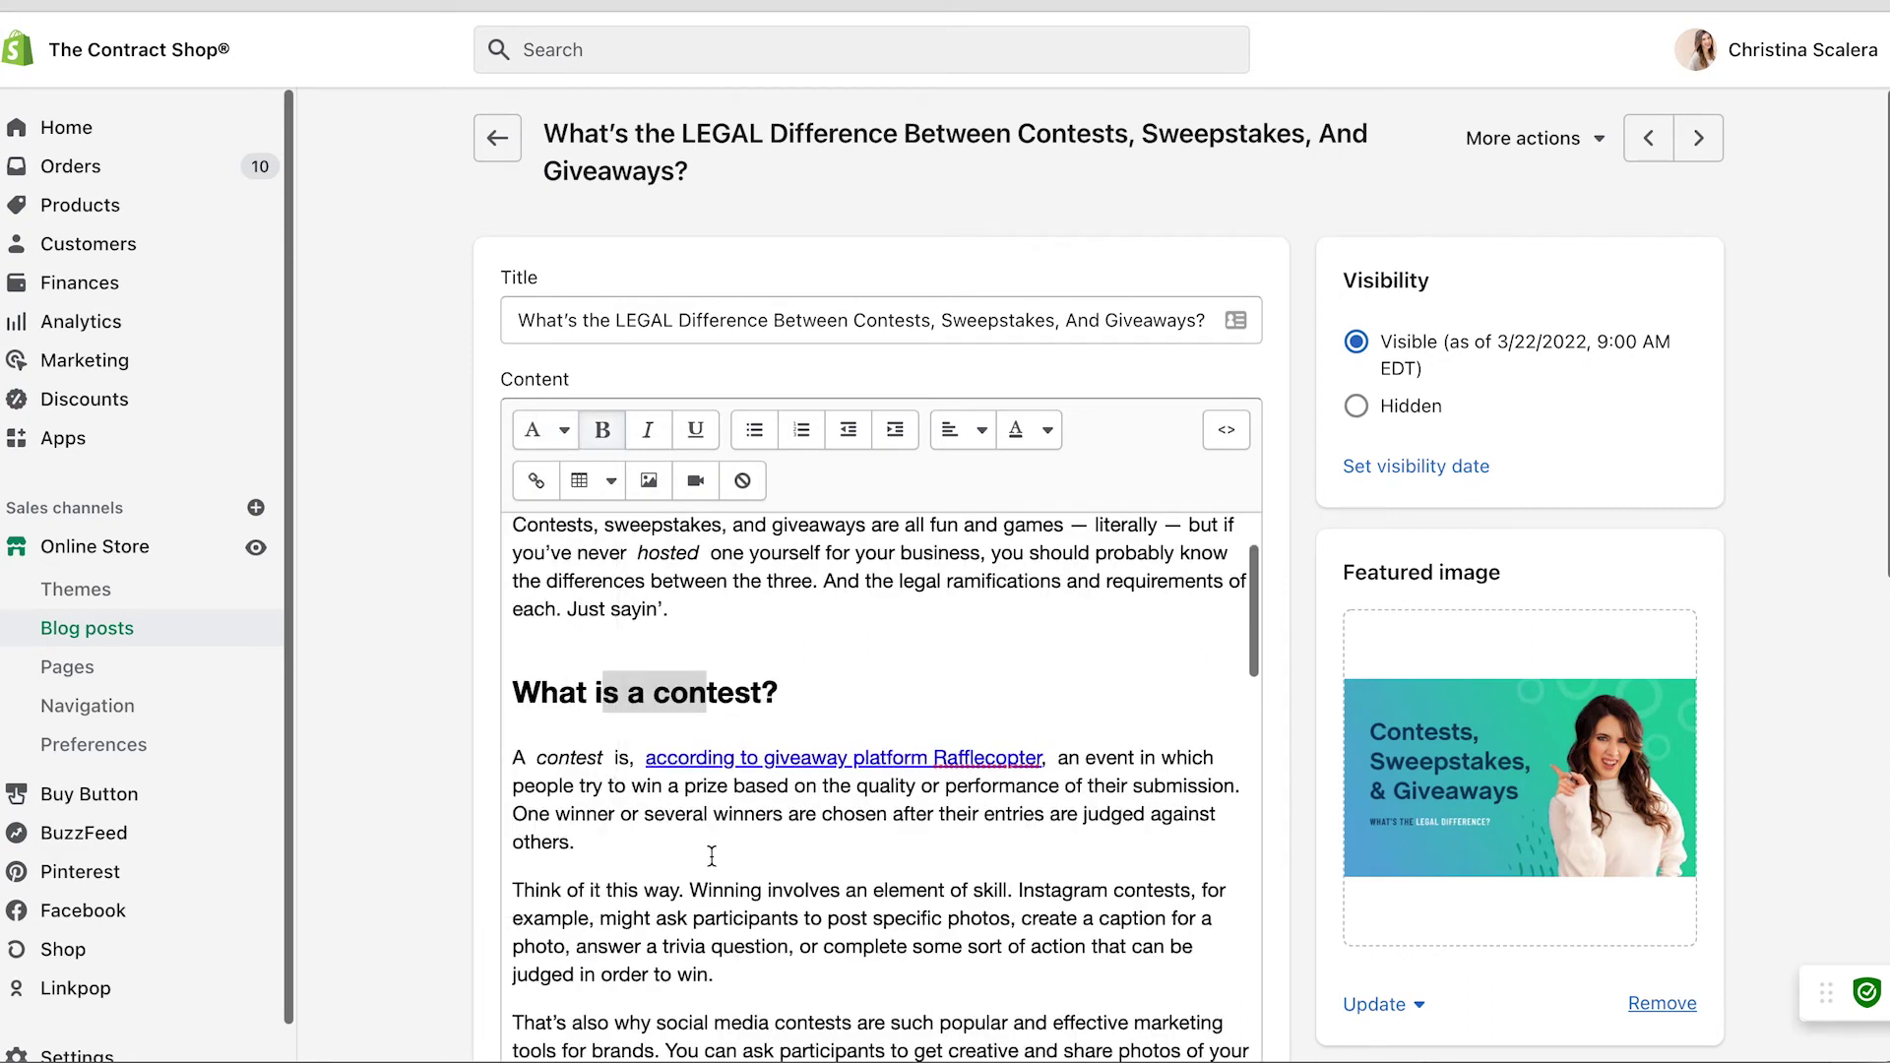
pyautogui.click(692, 788)
pyautogui.scroll(-20, 692, 796)
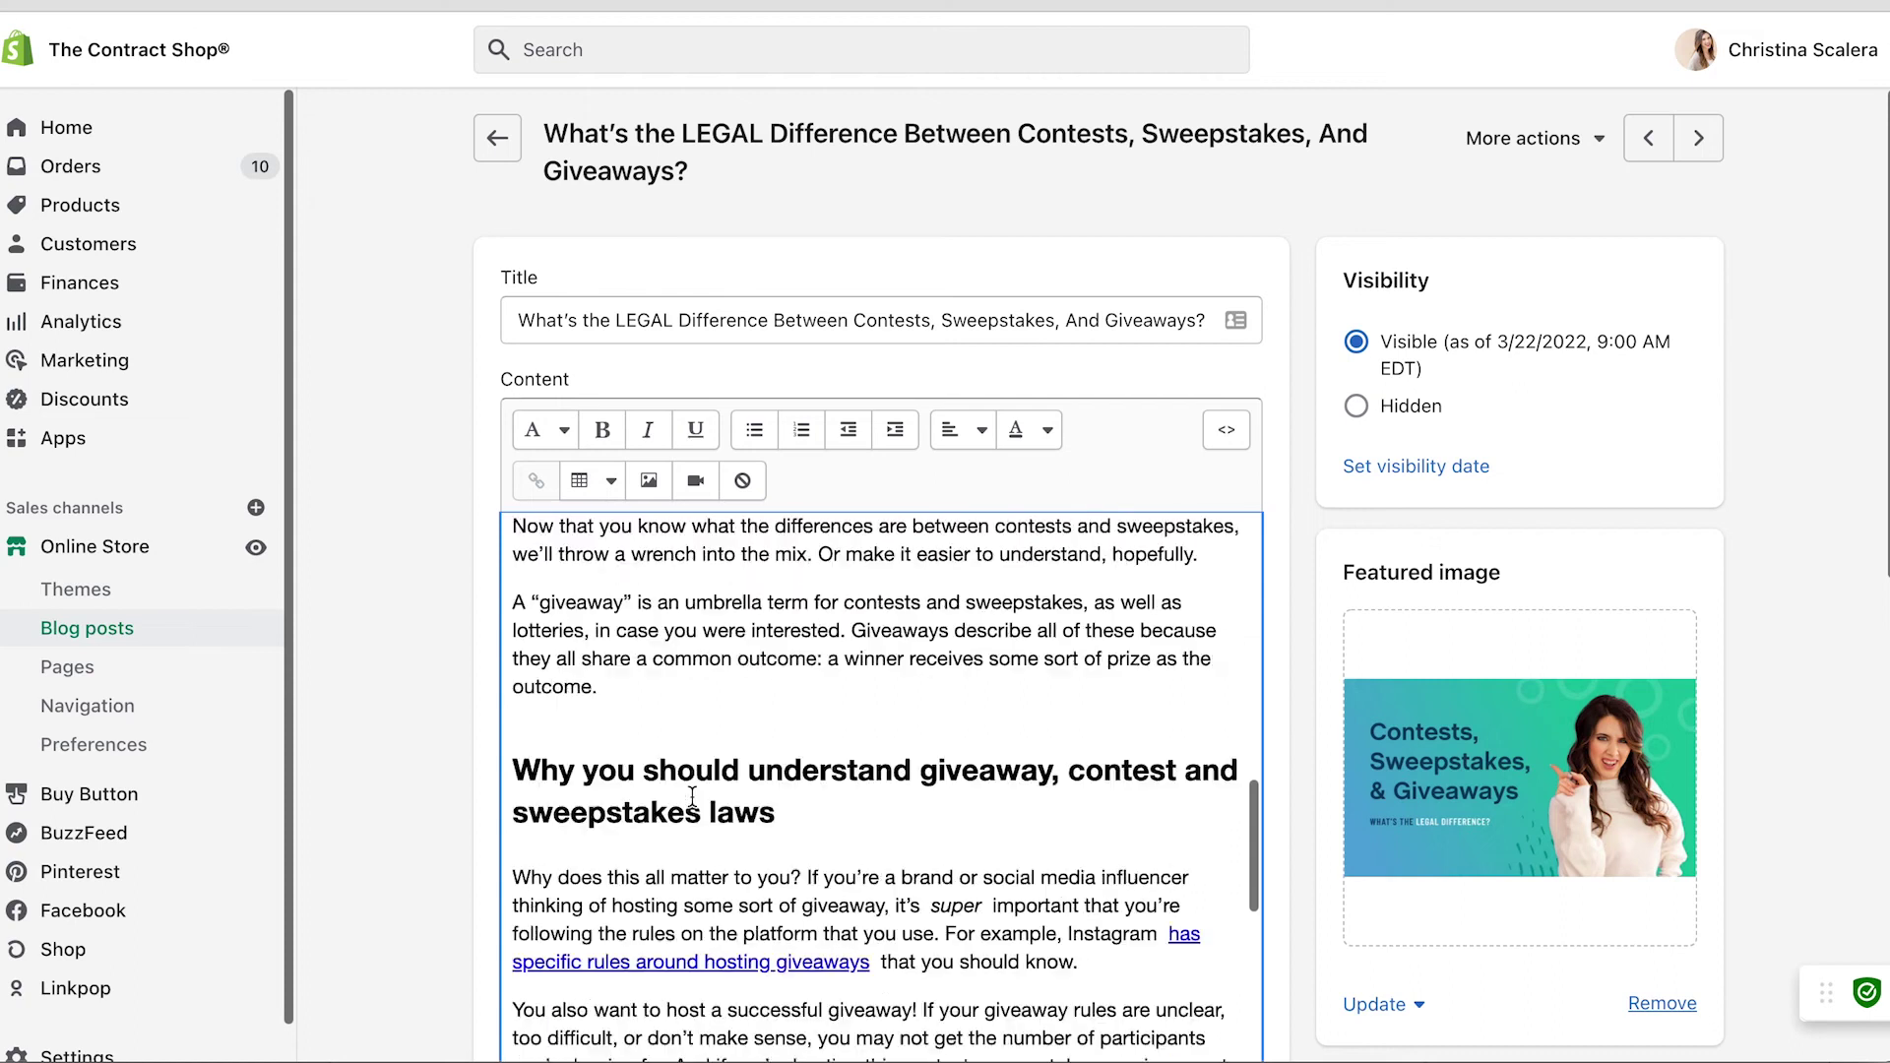
pyautogui.click(1471, 148)
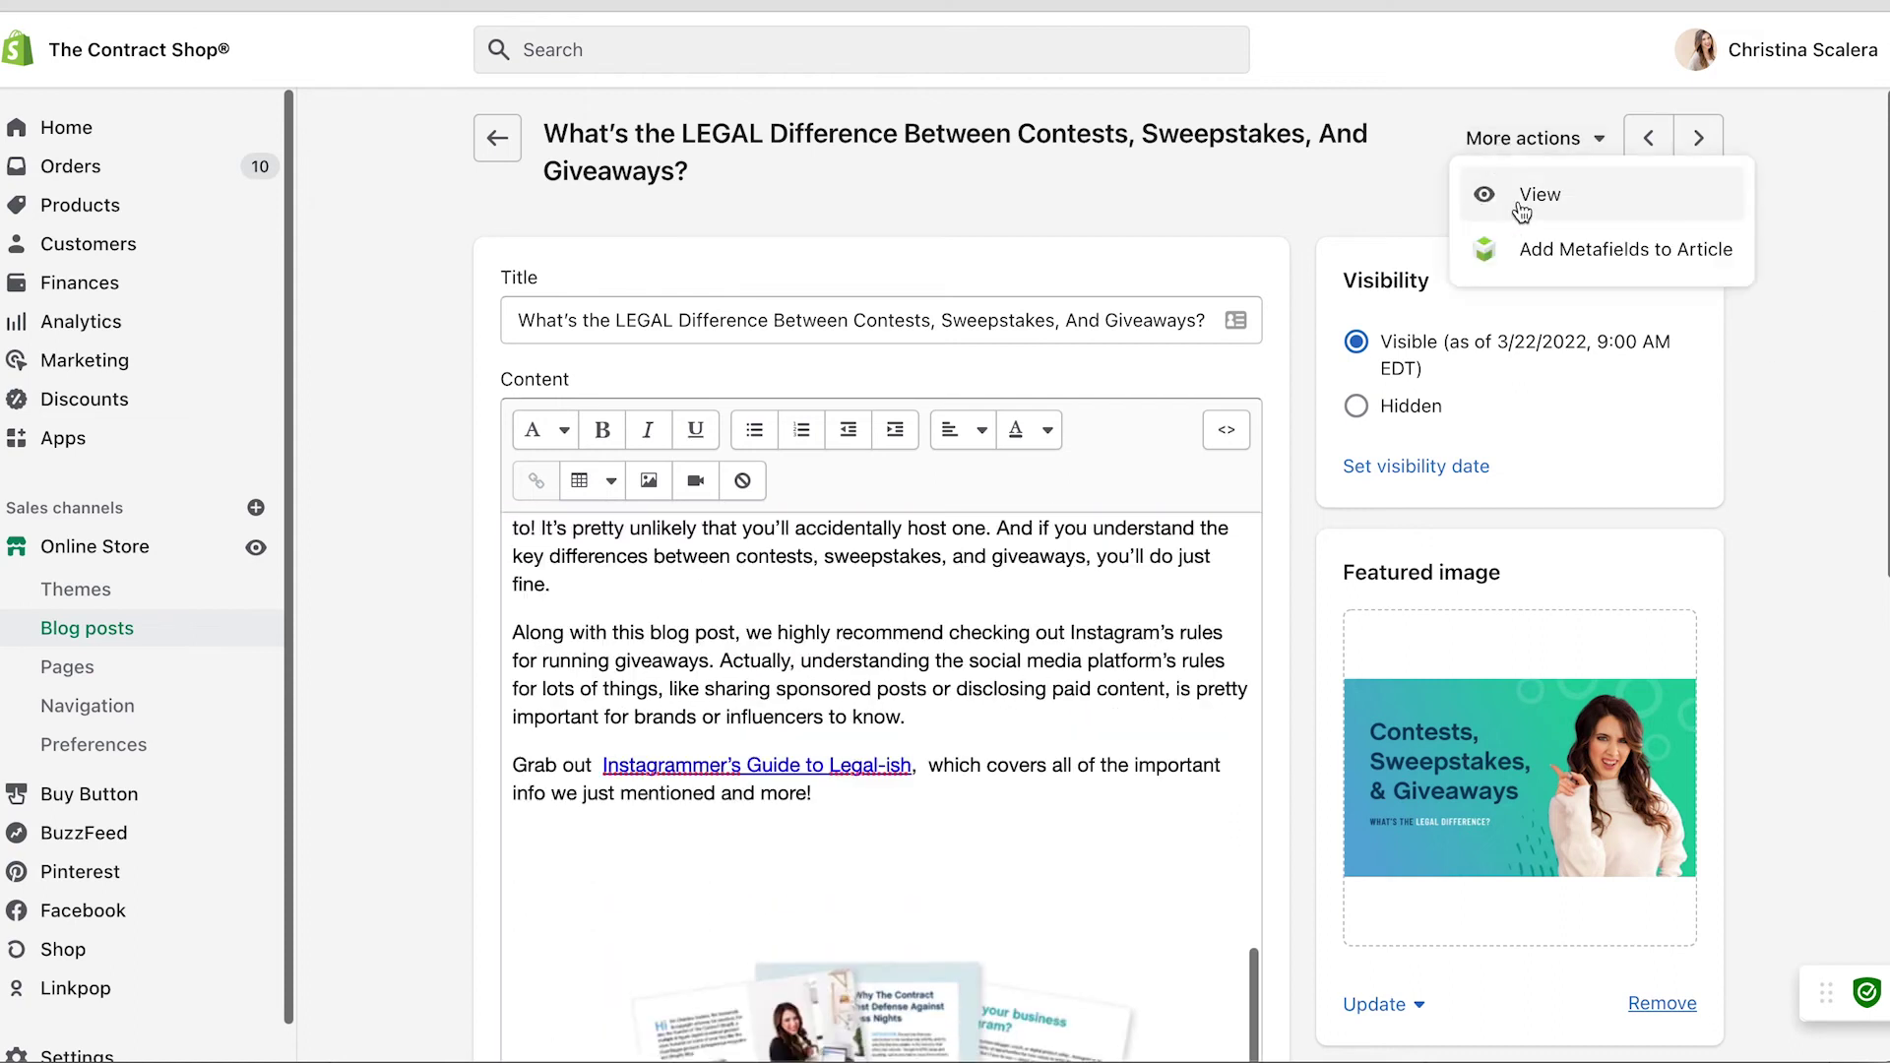
# Step: View the contests post on the live storefront, reading down to Brush up on the rules
pyautogui.click(1488, 192)
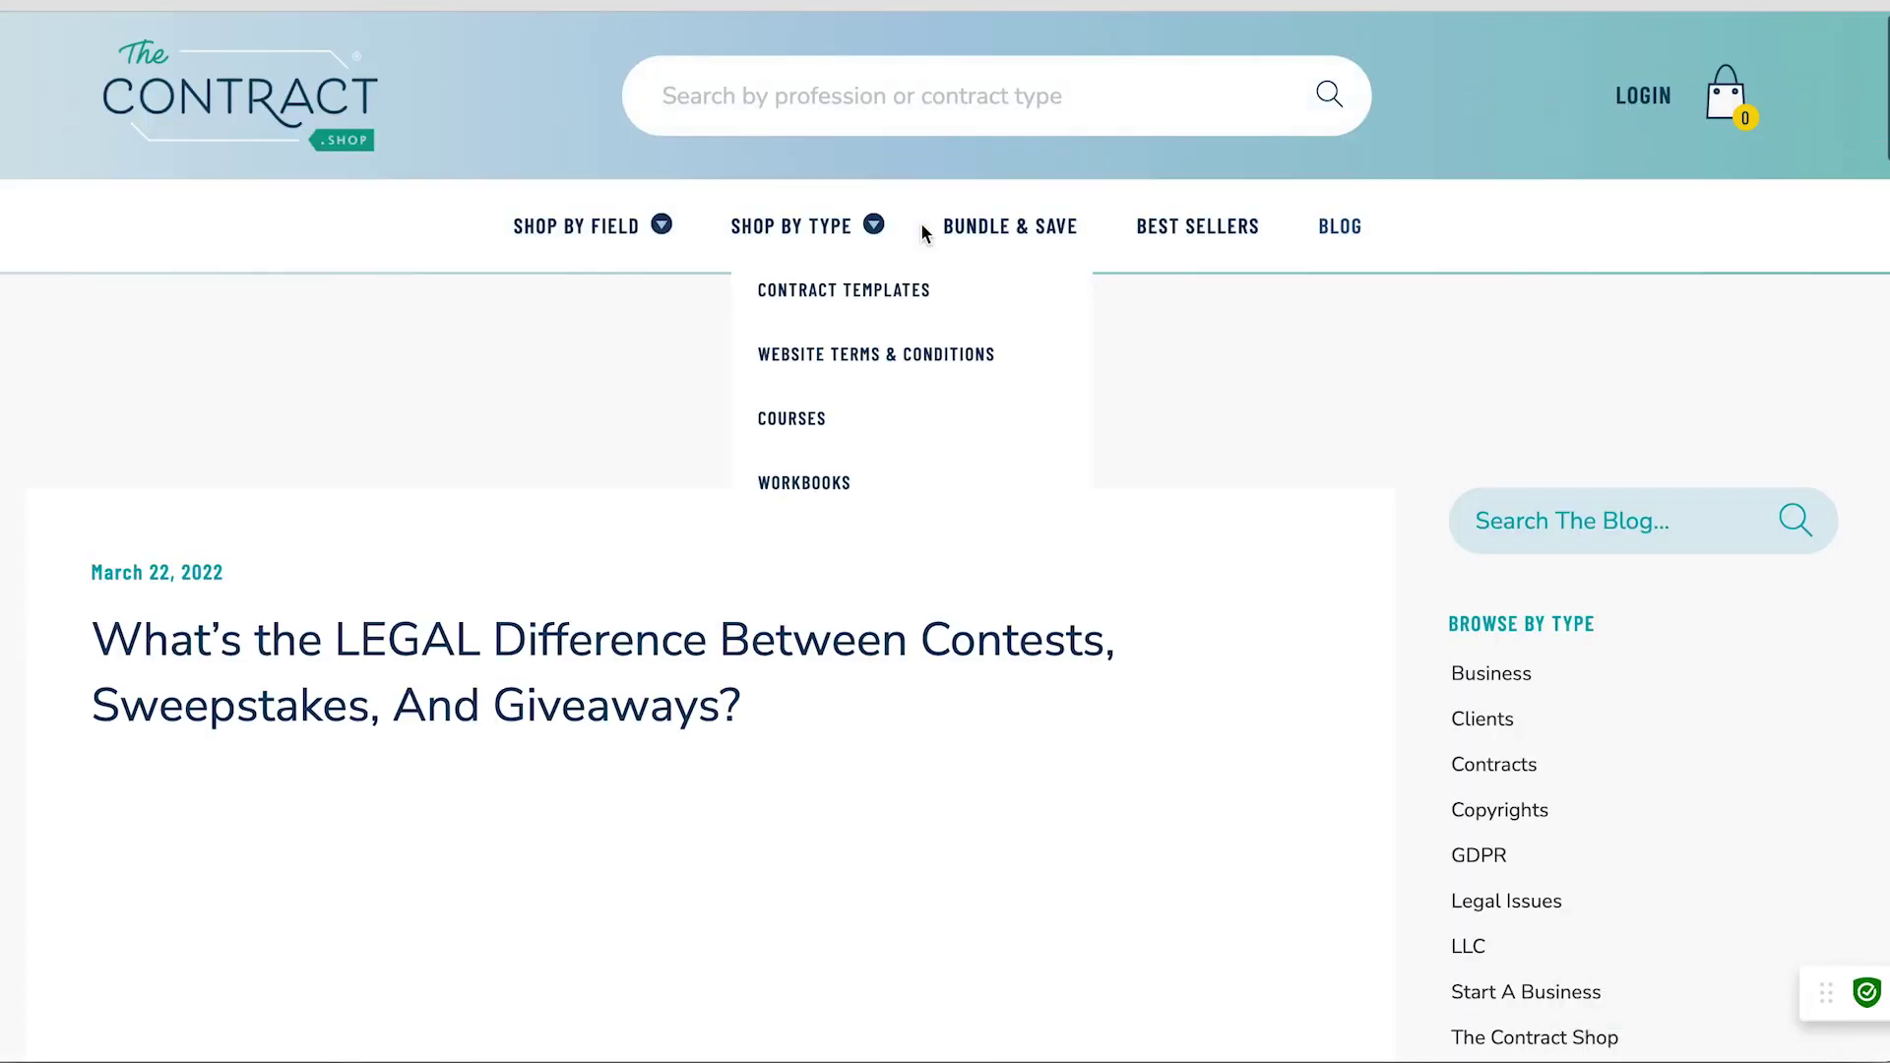
pyautogui.scroll(-5, 1269, 671)
pyautogui.scroll(-6, 1277, 665)
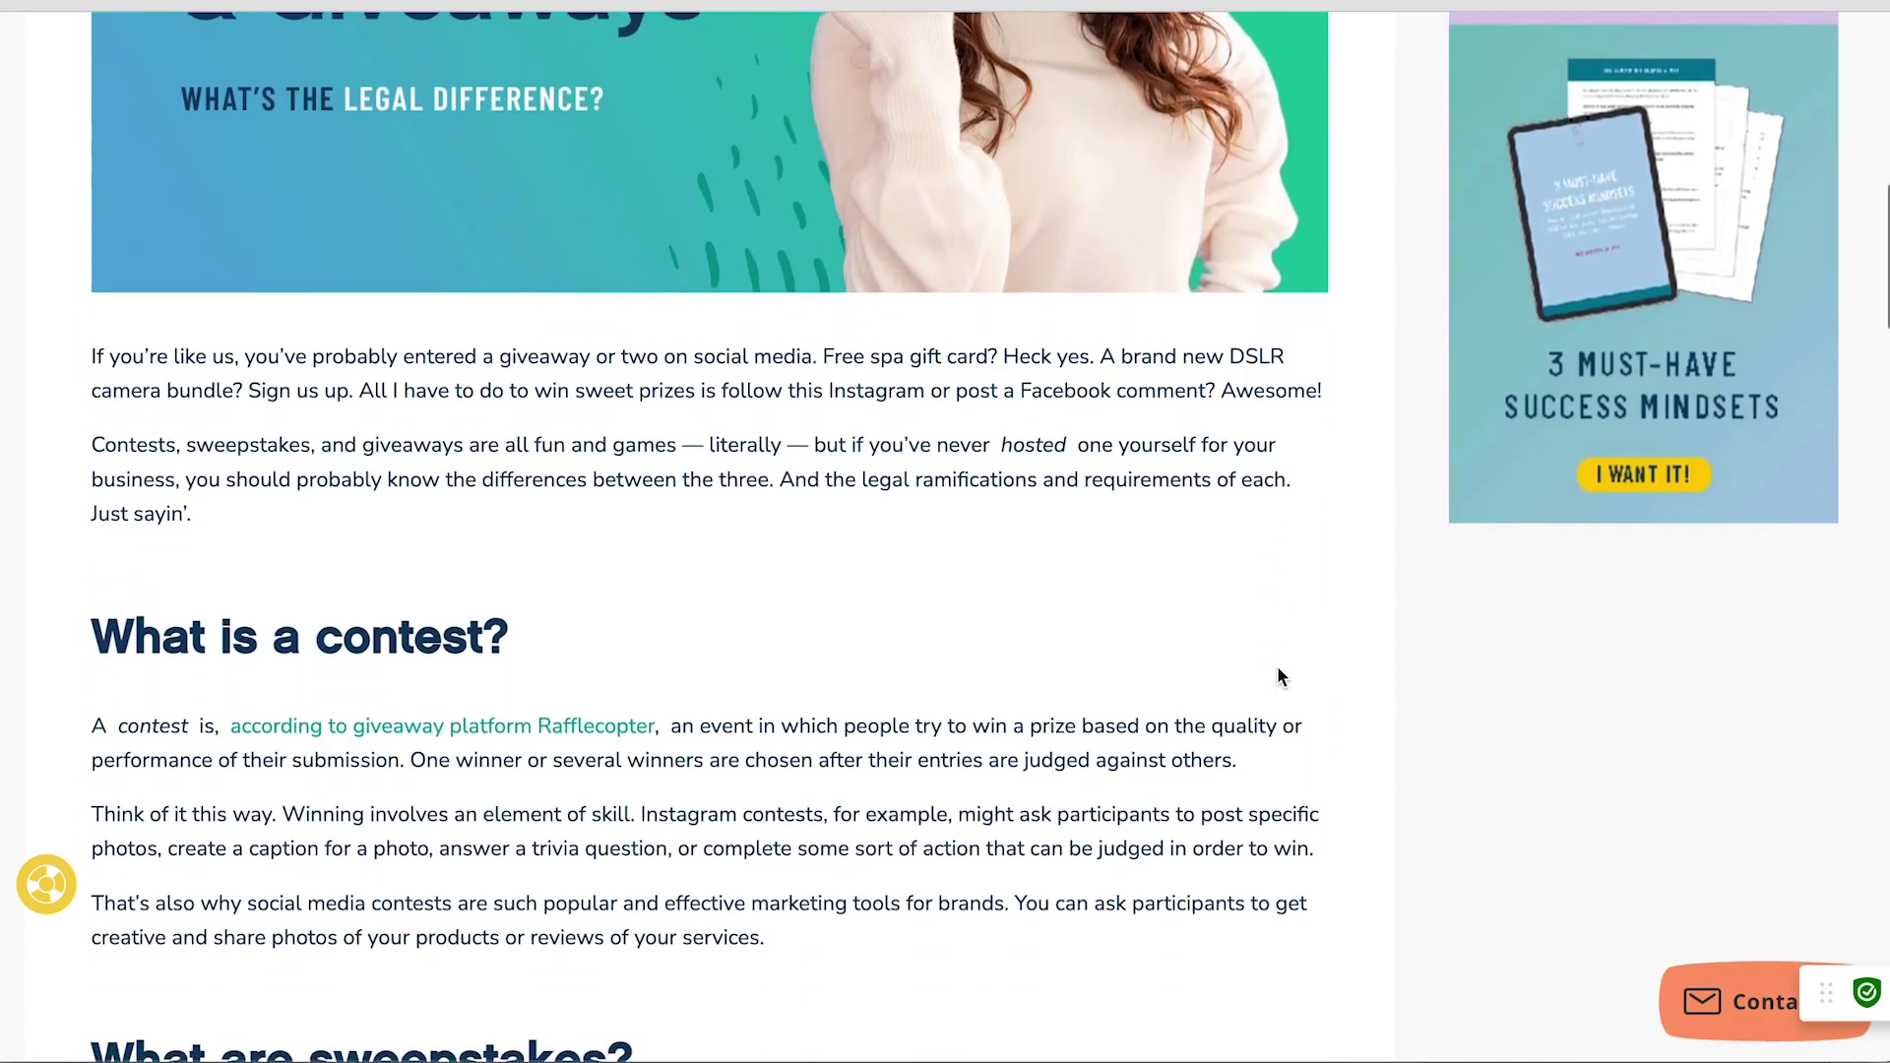
pyautogui.scroll(-2, 466, 587)
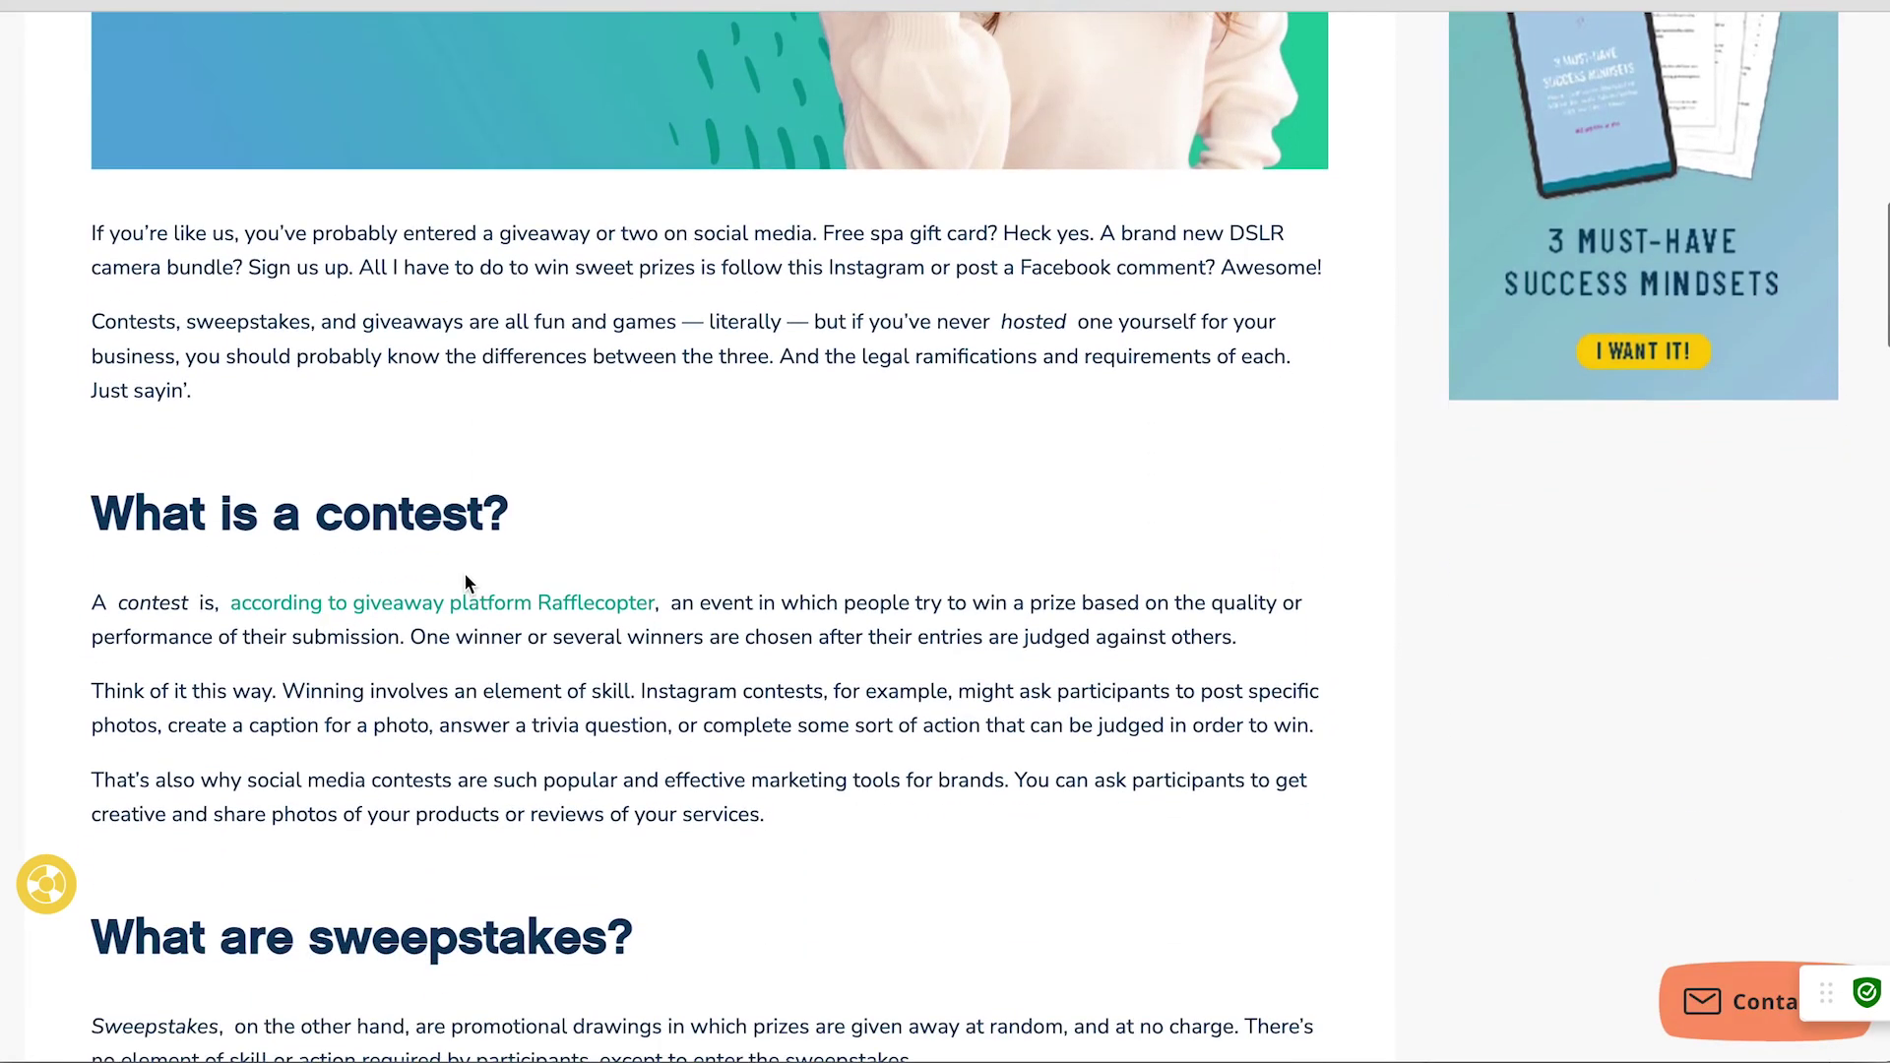
pyautogui.moveTo(352, 404); pyautogui.dragTo(656, 445)
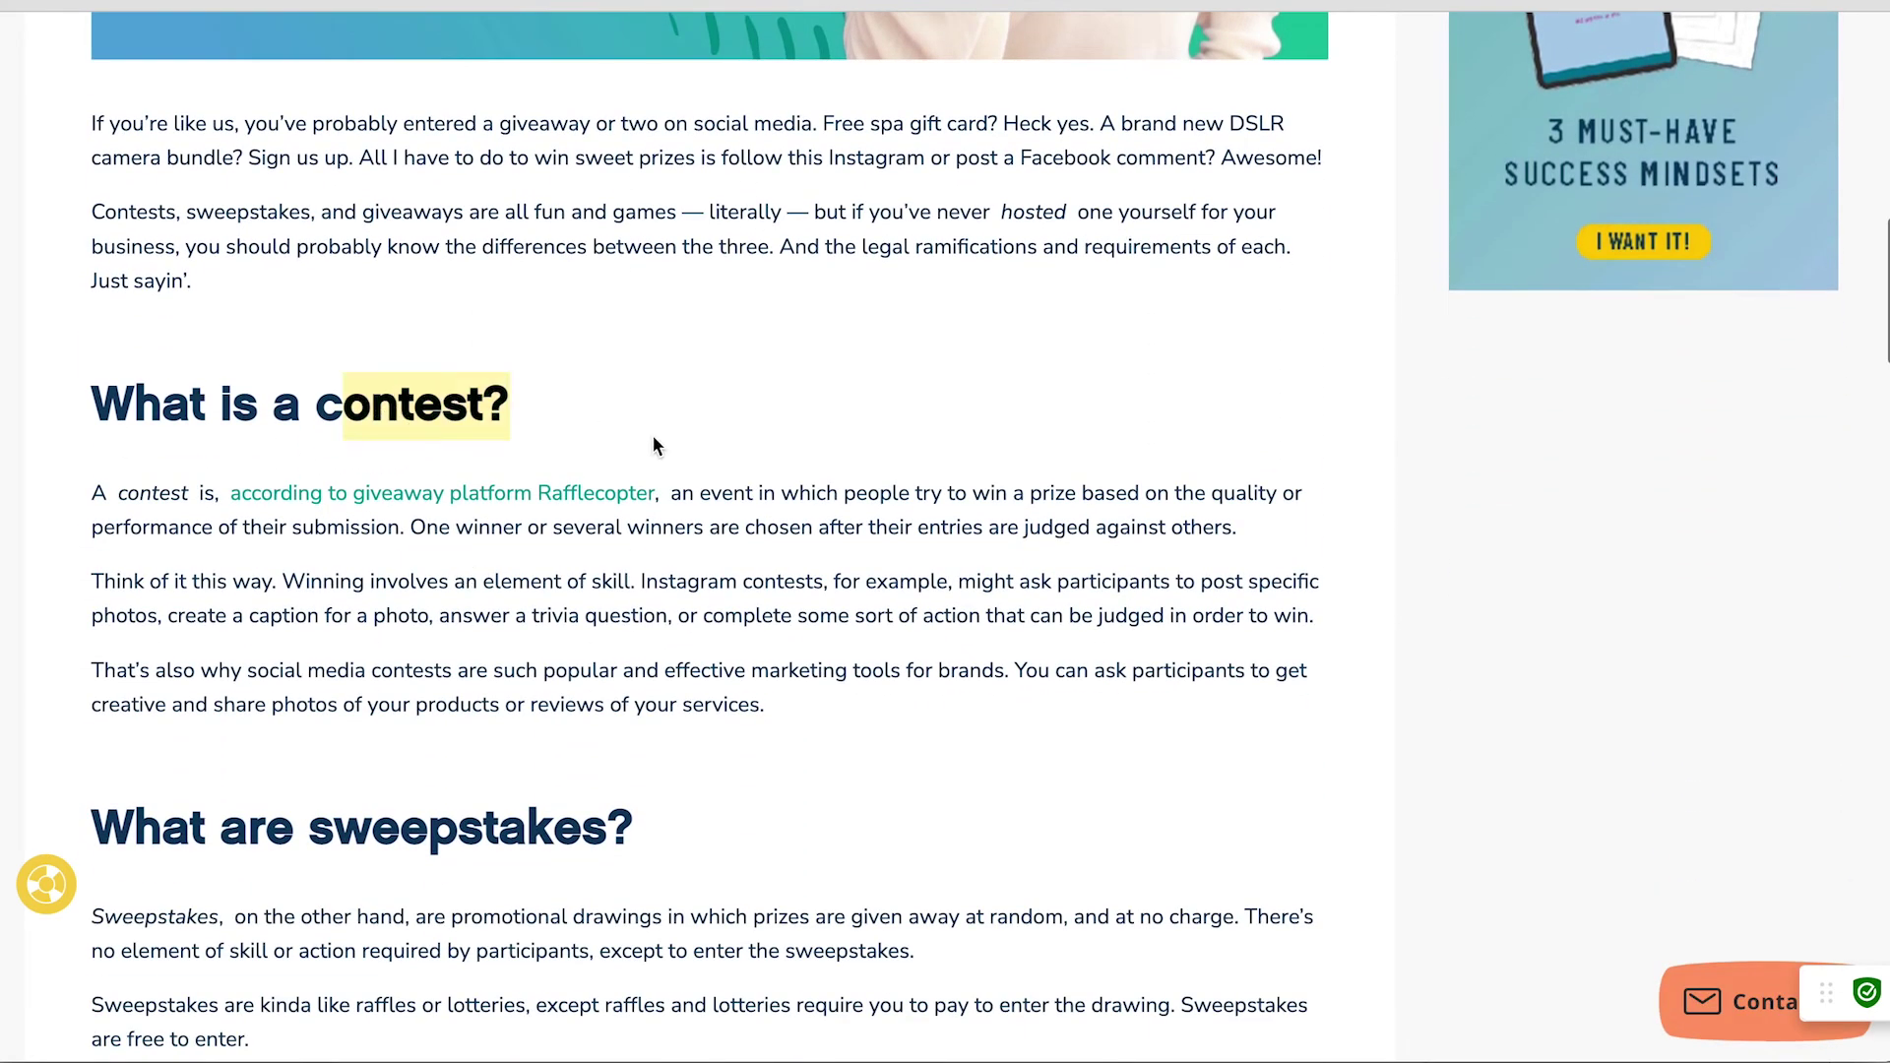
pyautogui.scroll(-20, 653, 438)
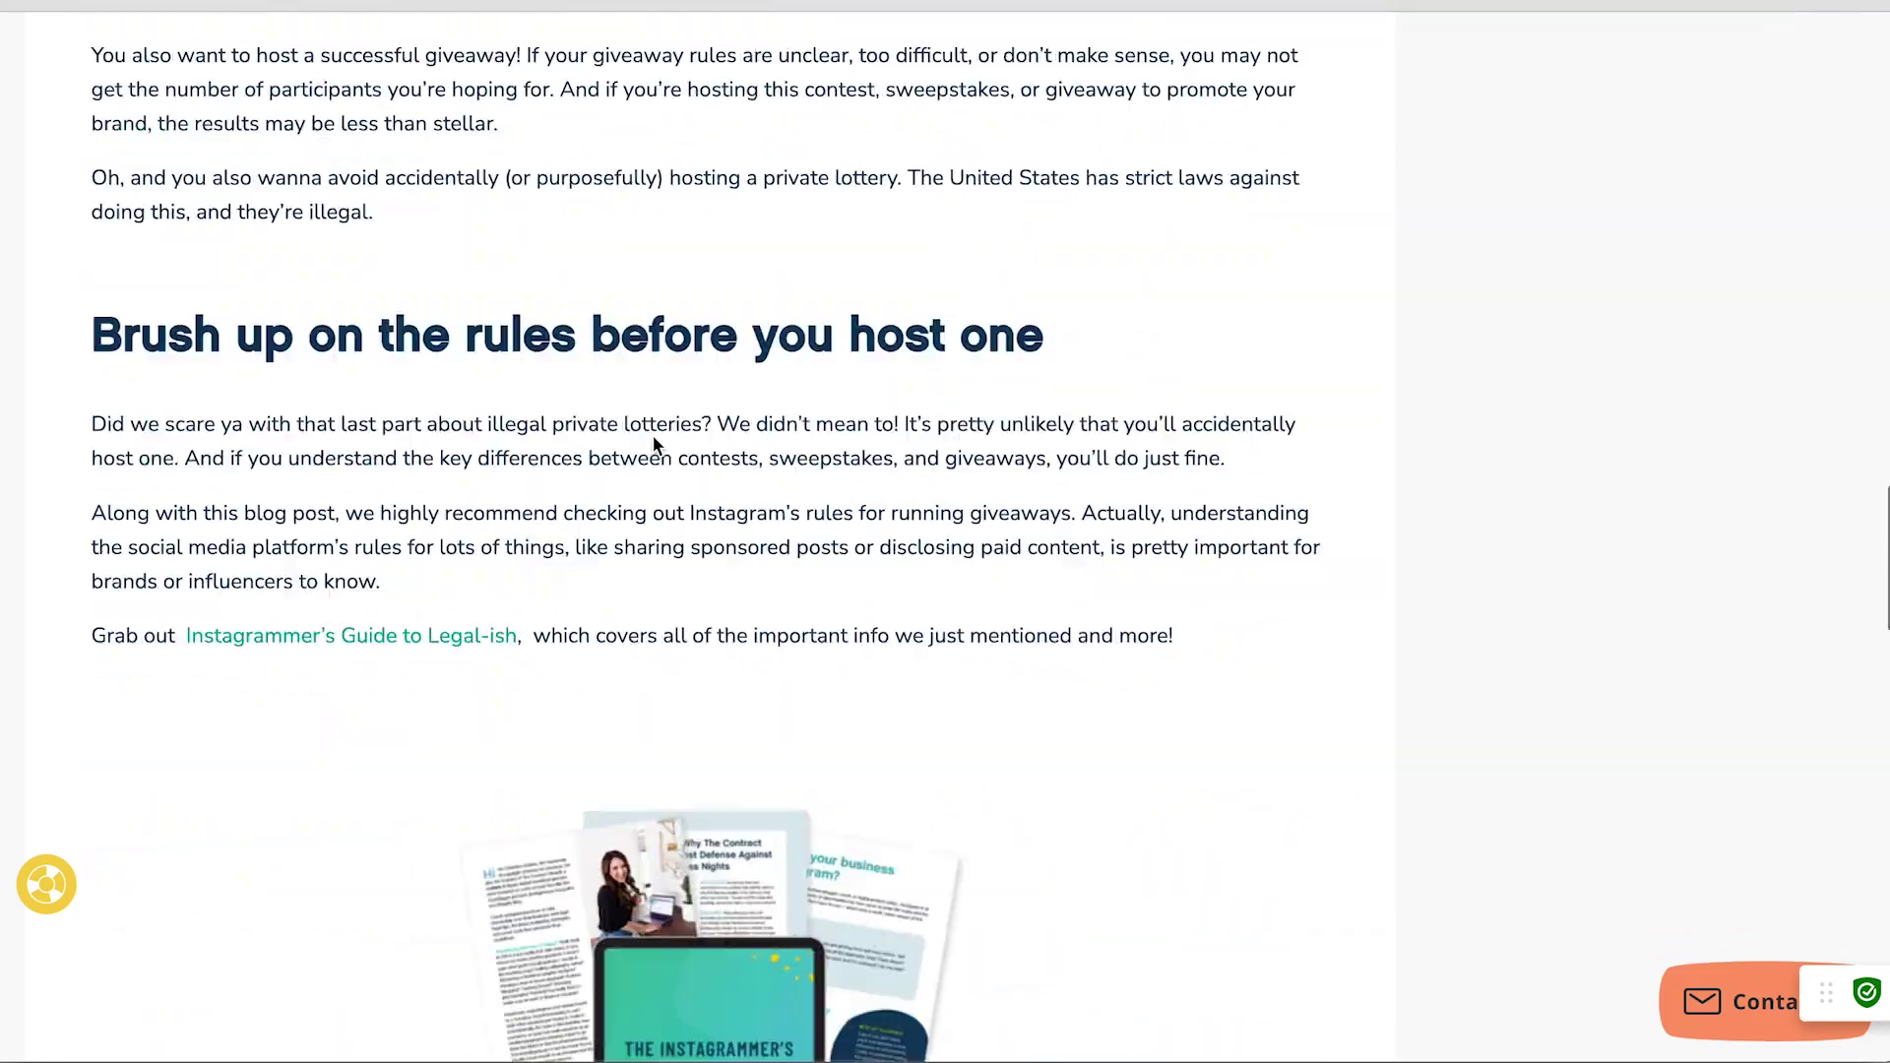
pyautogui.scroll(-8, 653, 441)
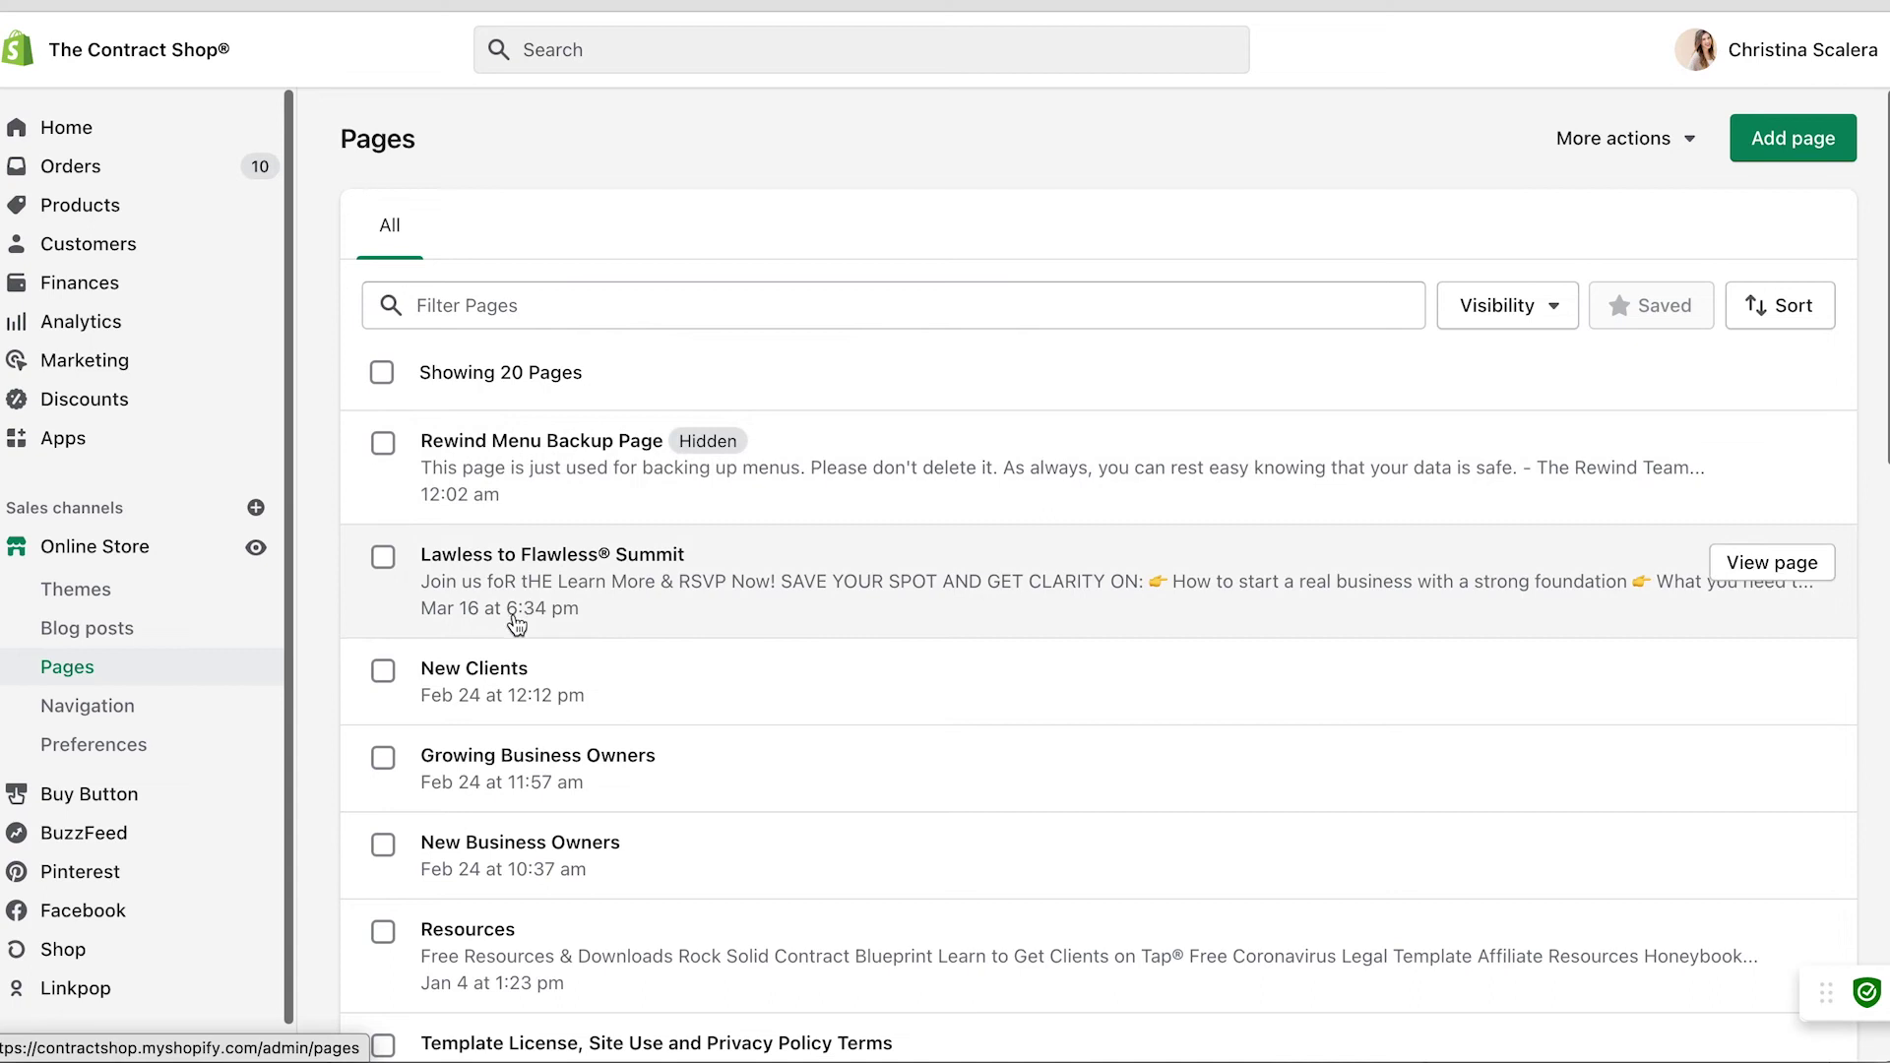
# Step: Look through the Lawless to Flawless® Summit page and the store's Pages list
pyautogui.click(572, 569)
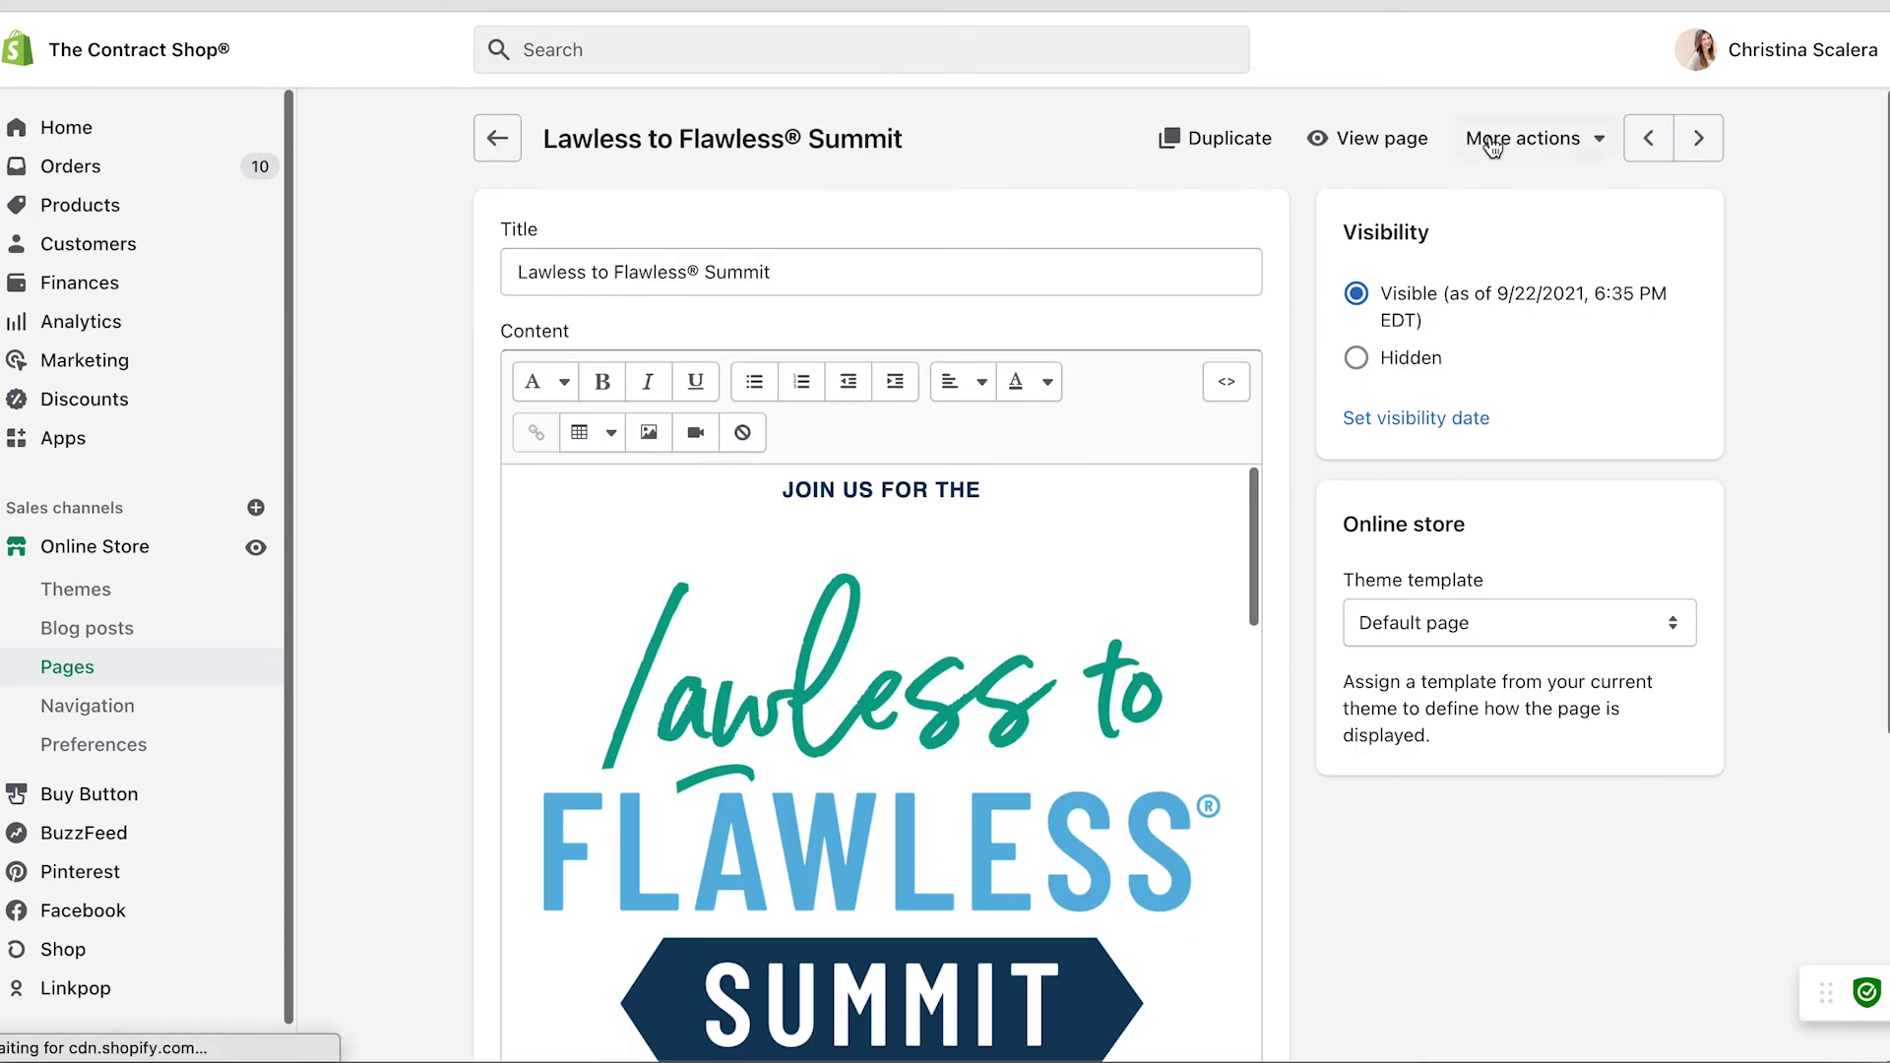
pyautogui.scroll(-10, 851, 711)
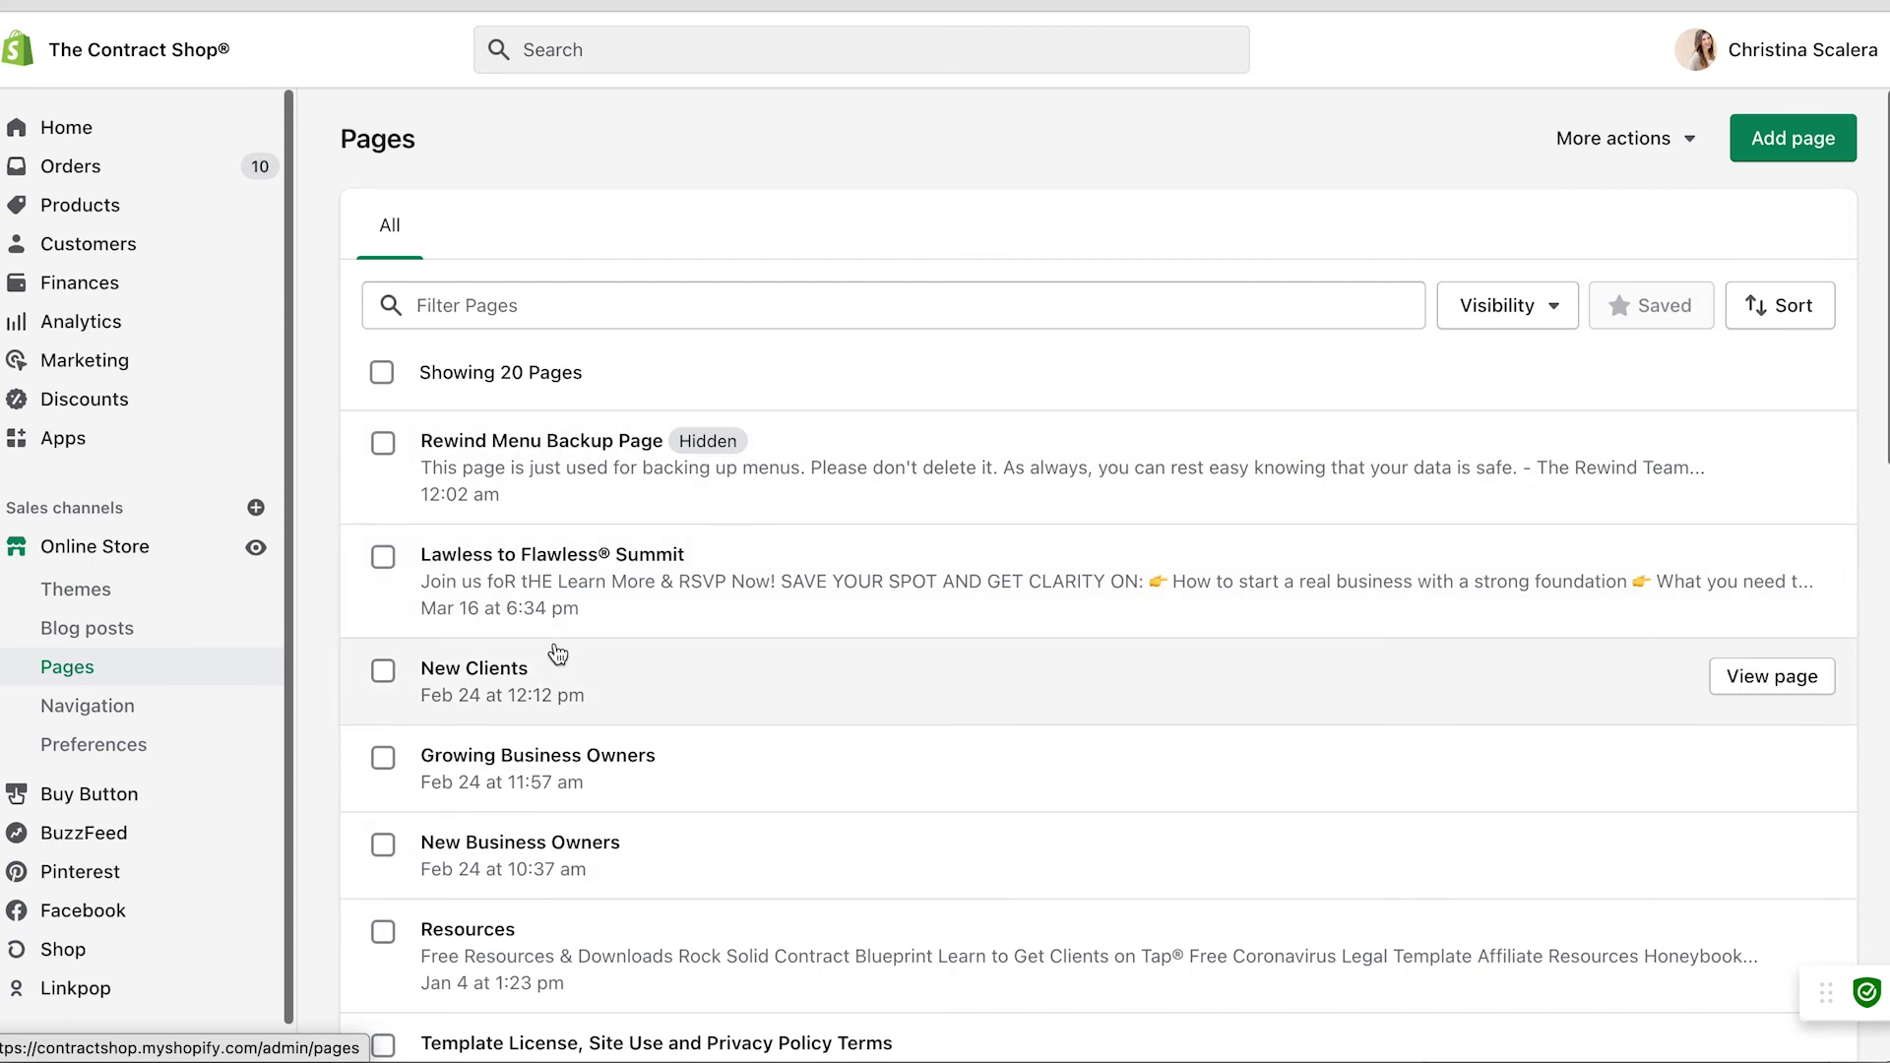
pyautogui.scroll(-4, 699, 662)
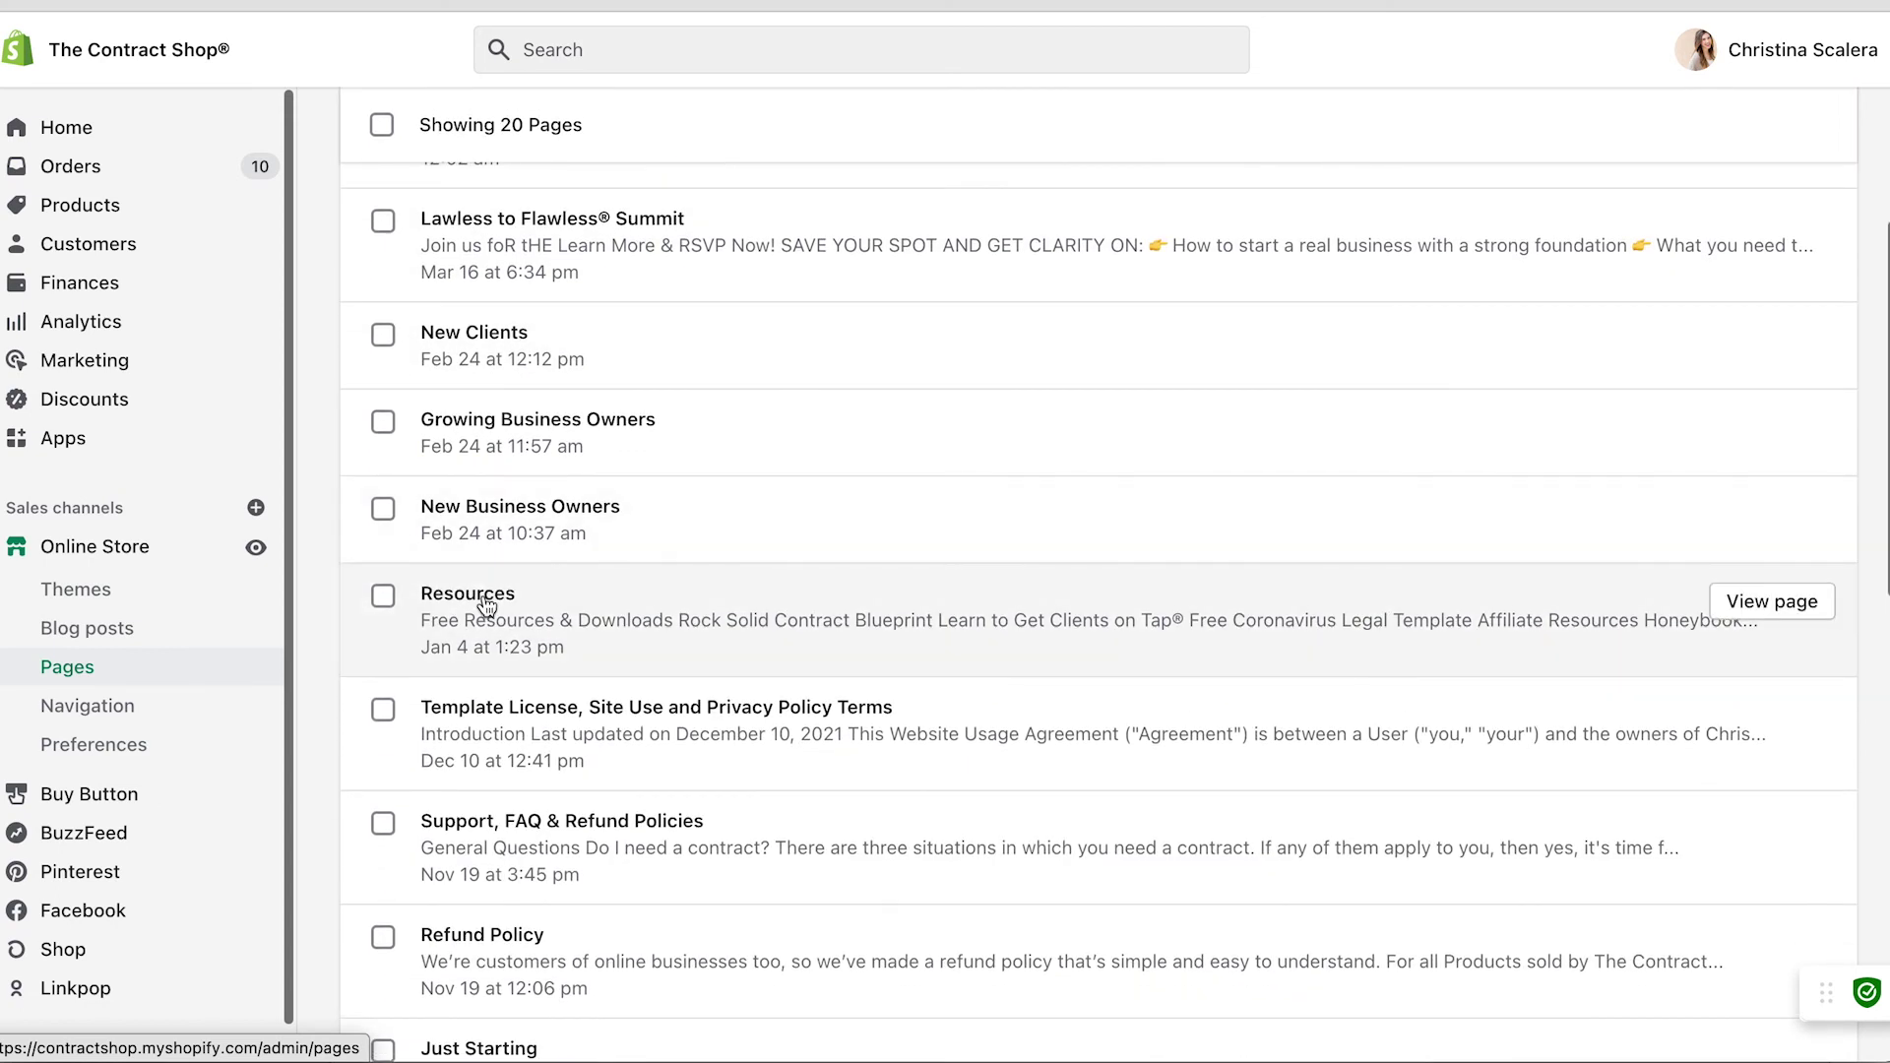
pyautogui.scroll(-4, 486, 603)
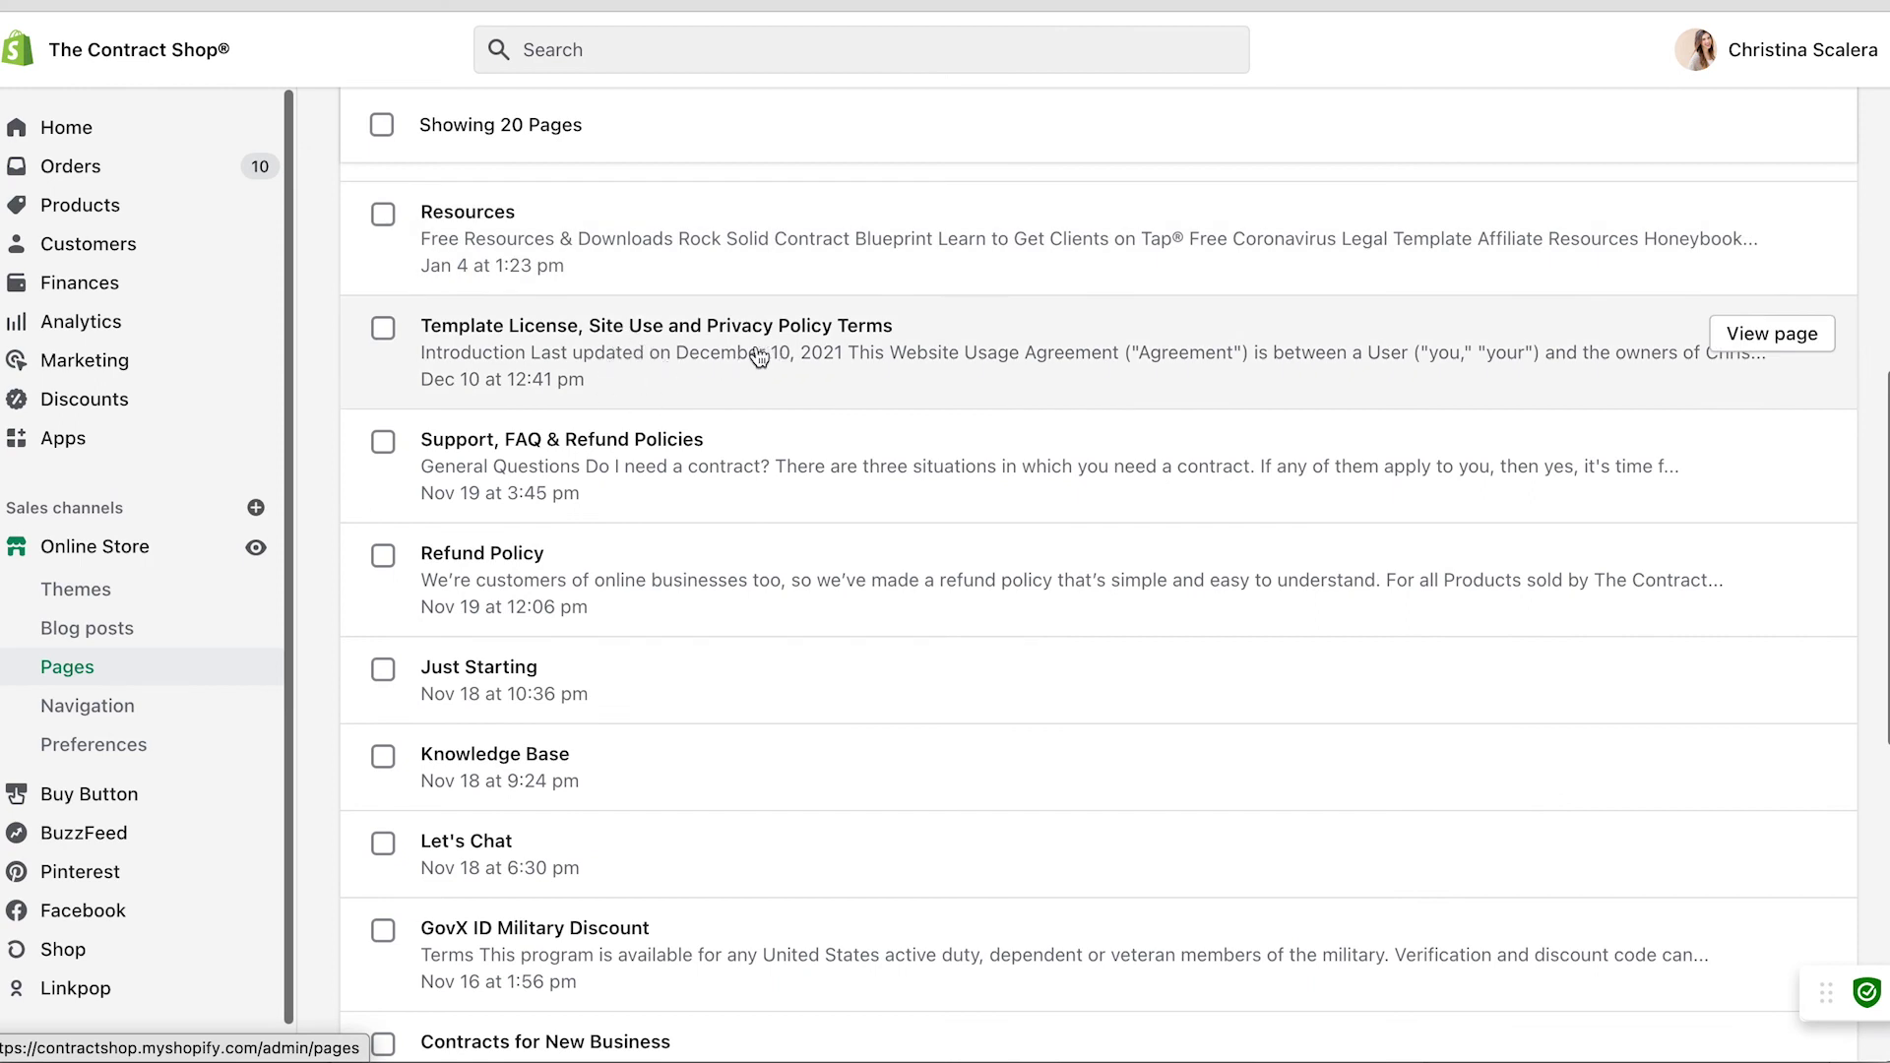
pyautogui.scroll(-3, 502, 666)
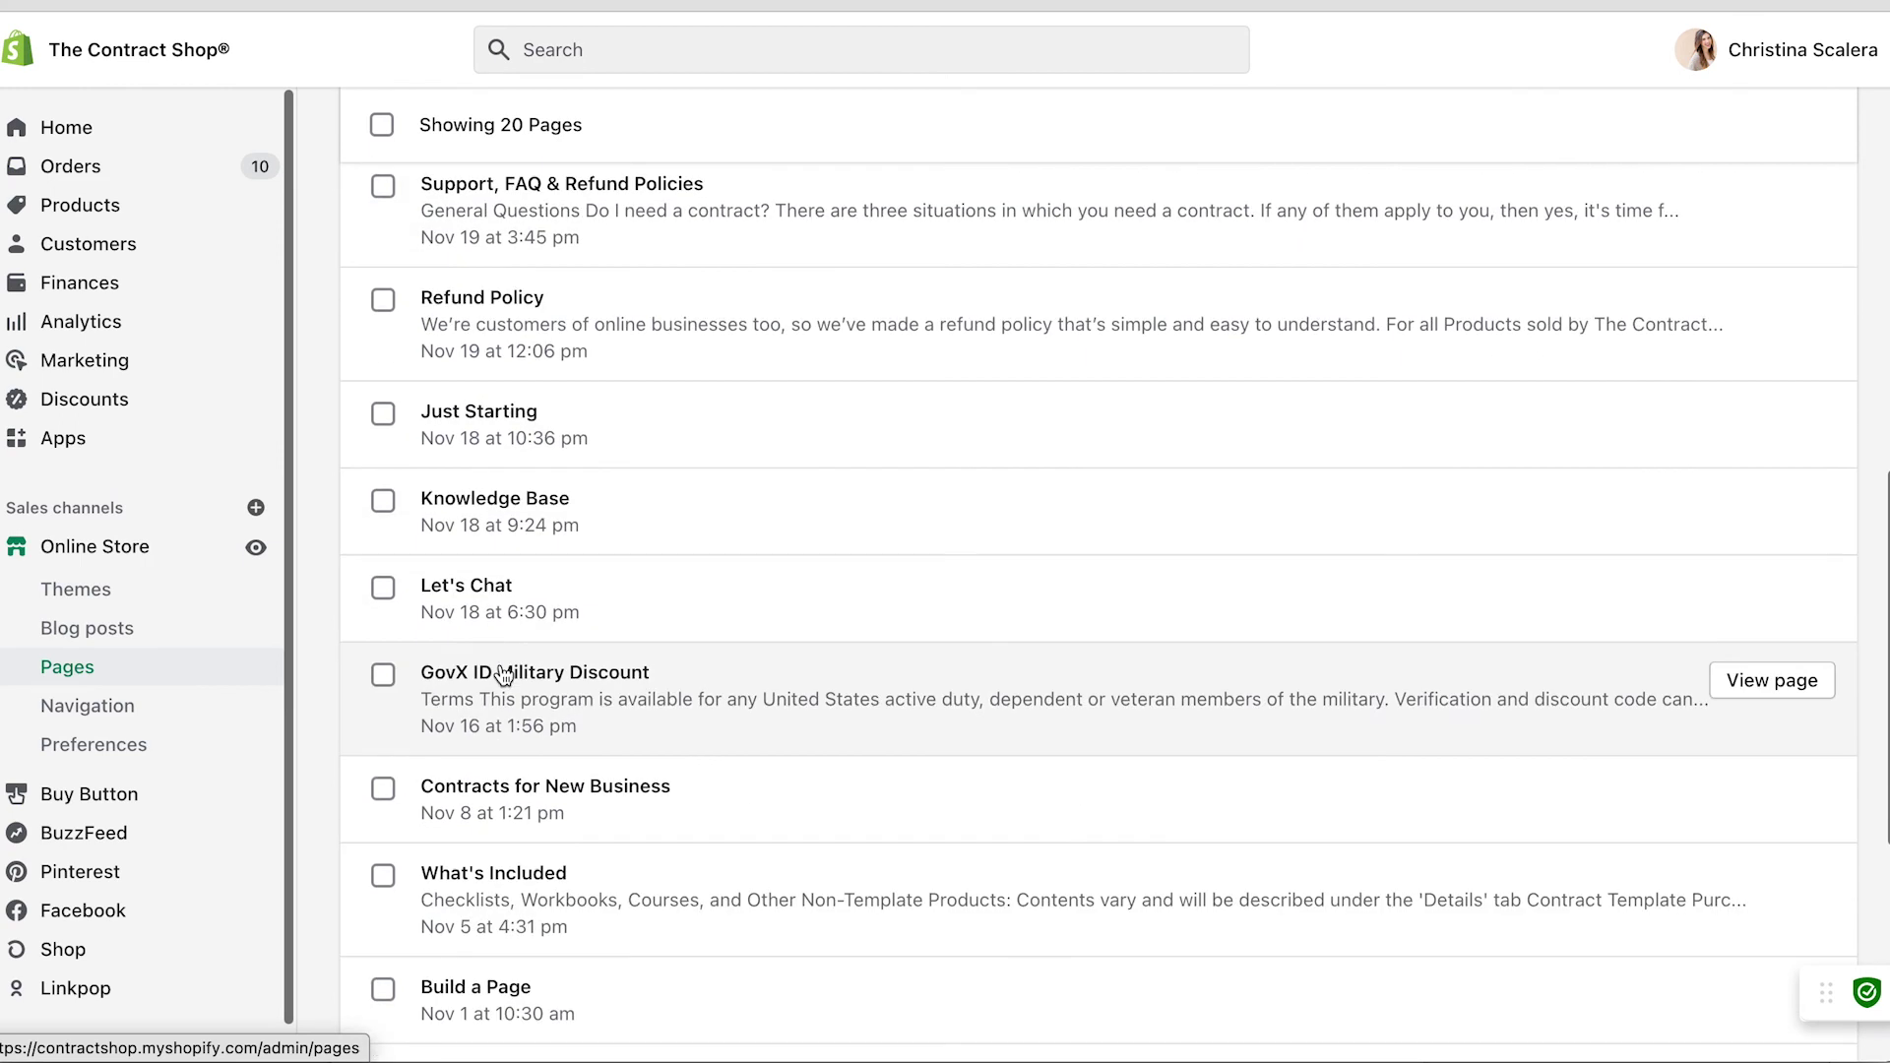
pyautogui.scroll(10, 500, 671)
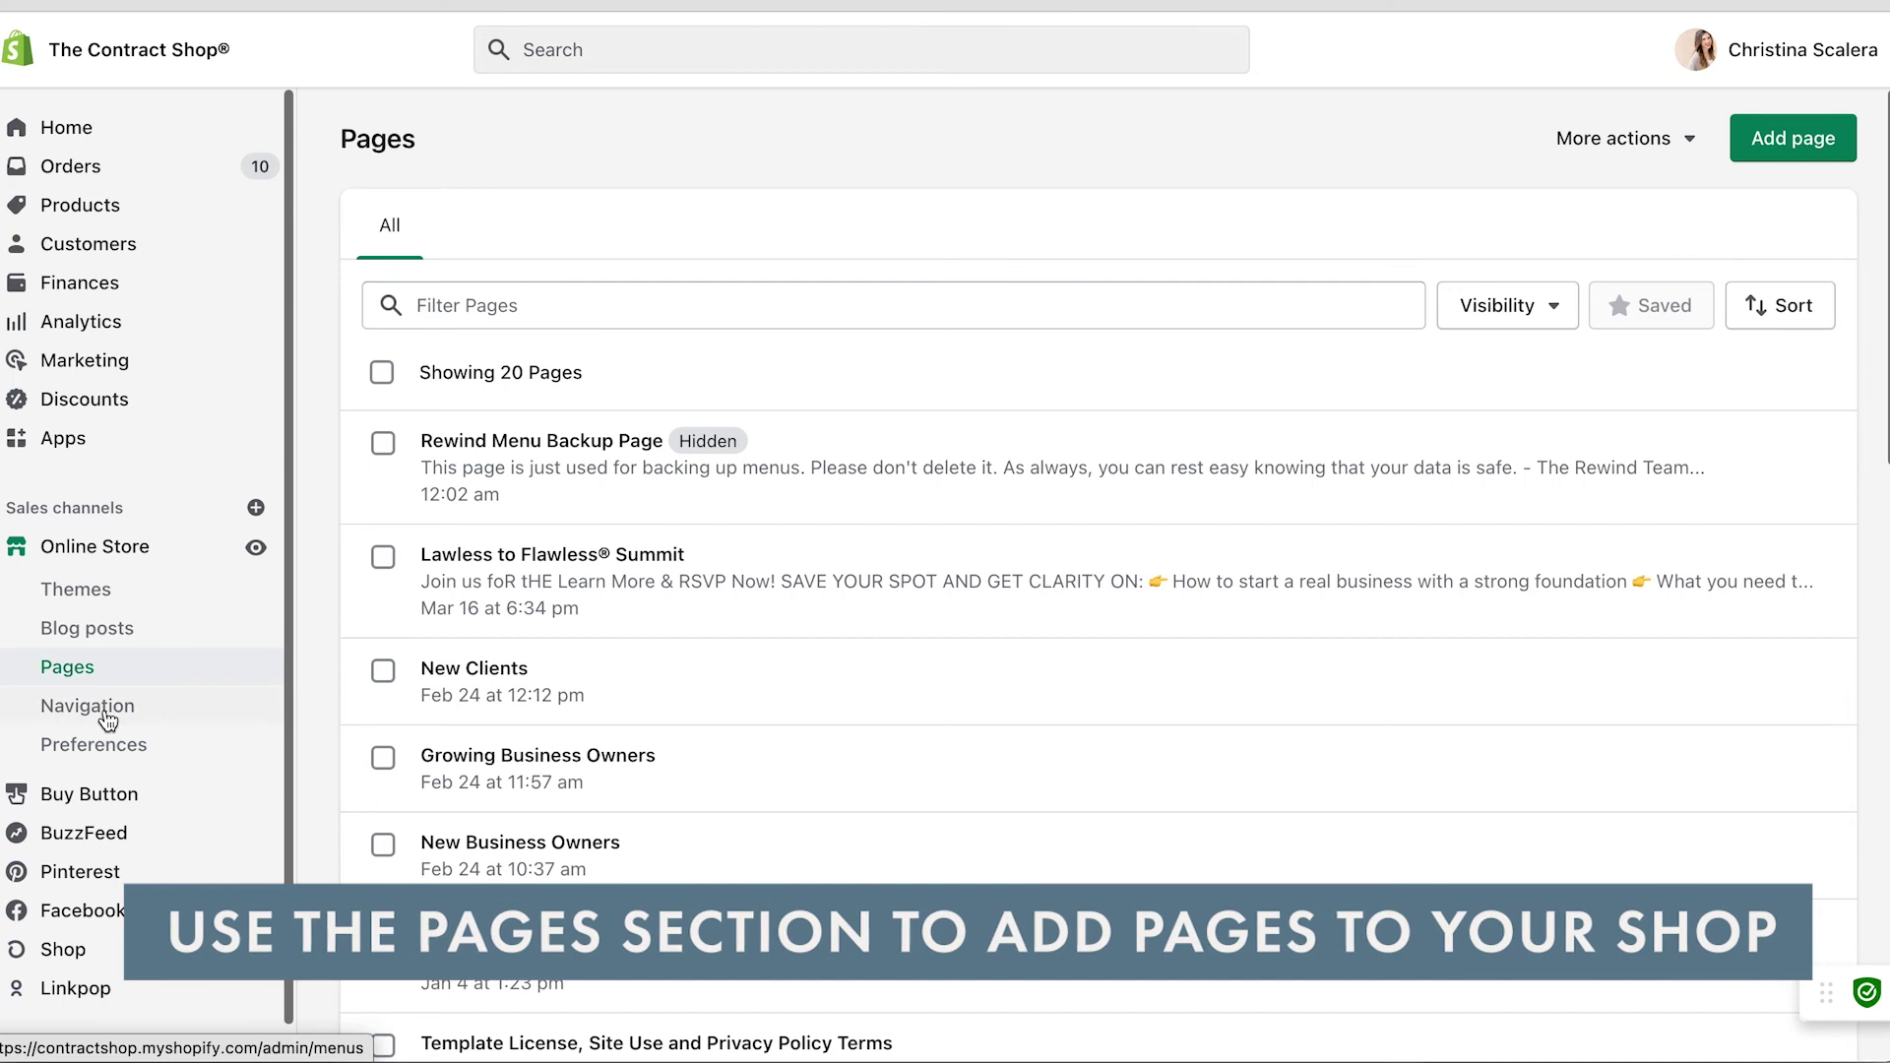
pyautogui.click(106, 717)
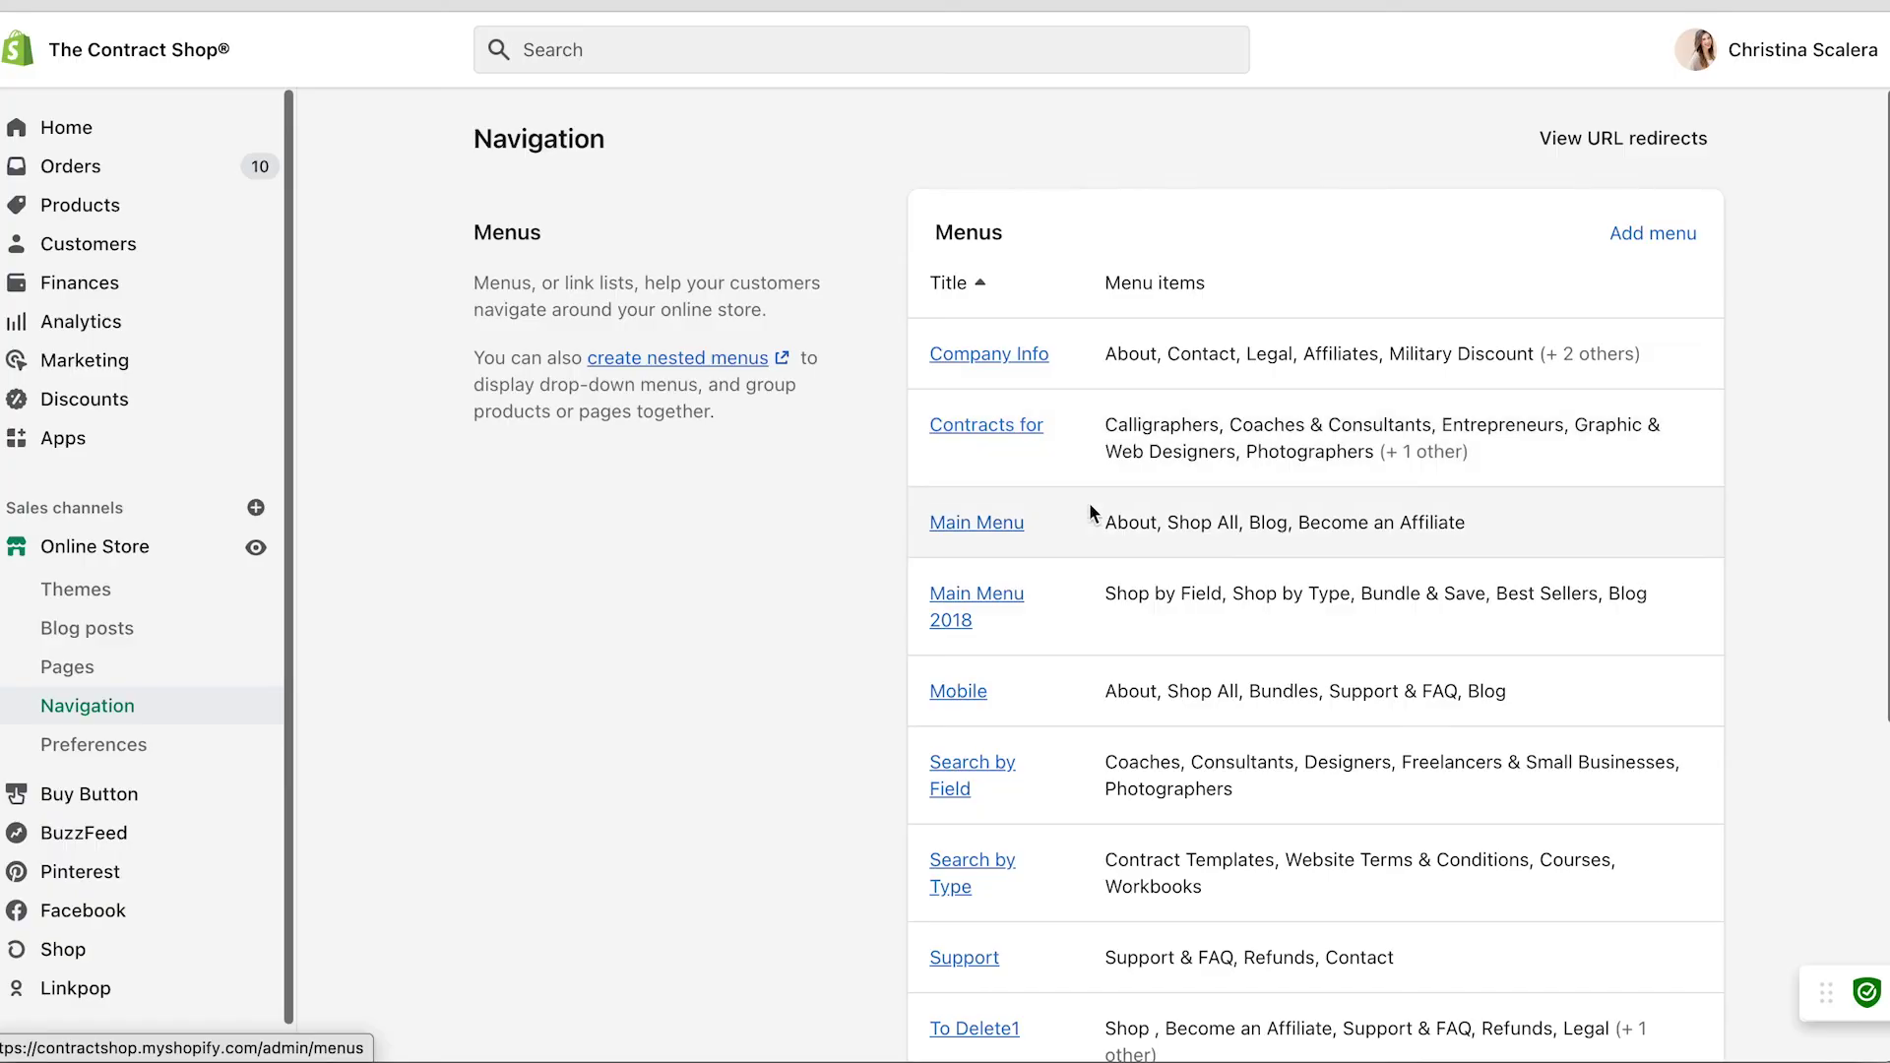
# Step: Scroll the Menus list down to Search by Field, Search by Type, To Delete1 and ToDelete2
pyautogui.scroll(-2, 843, 403)
pyautogui.scroll(2, 844, 403)
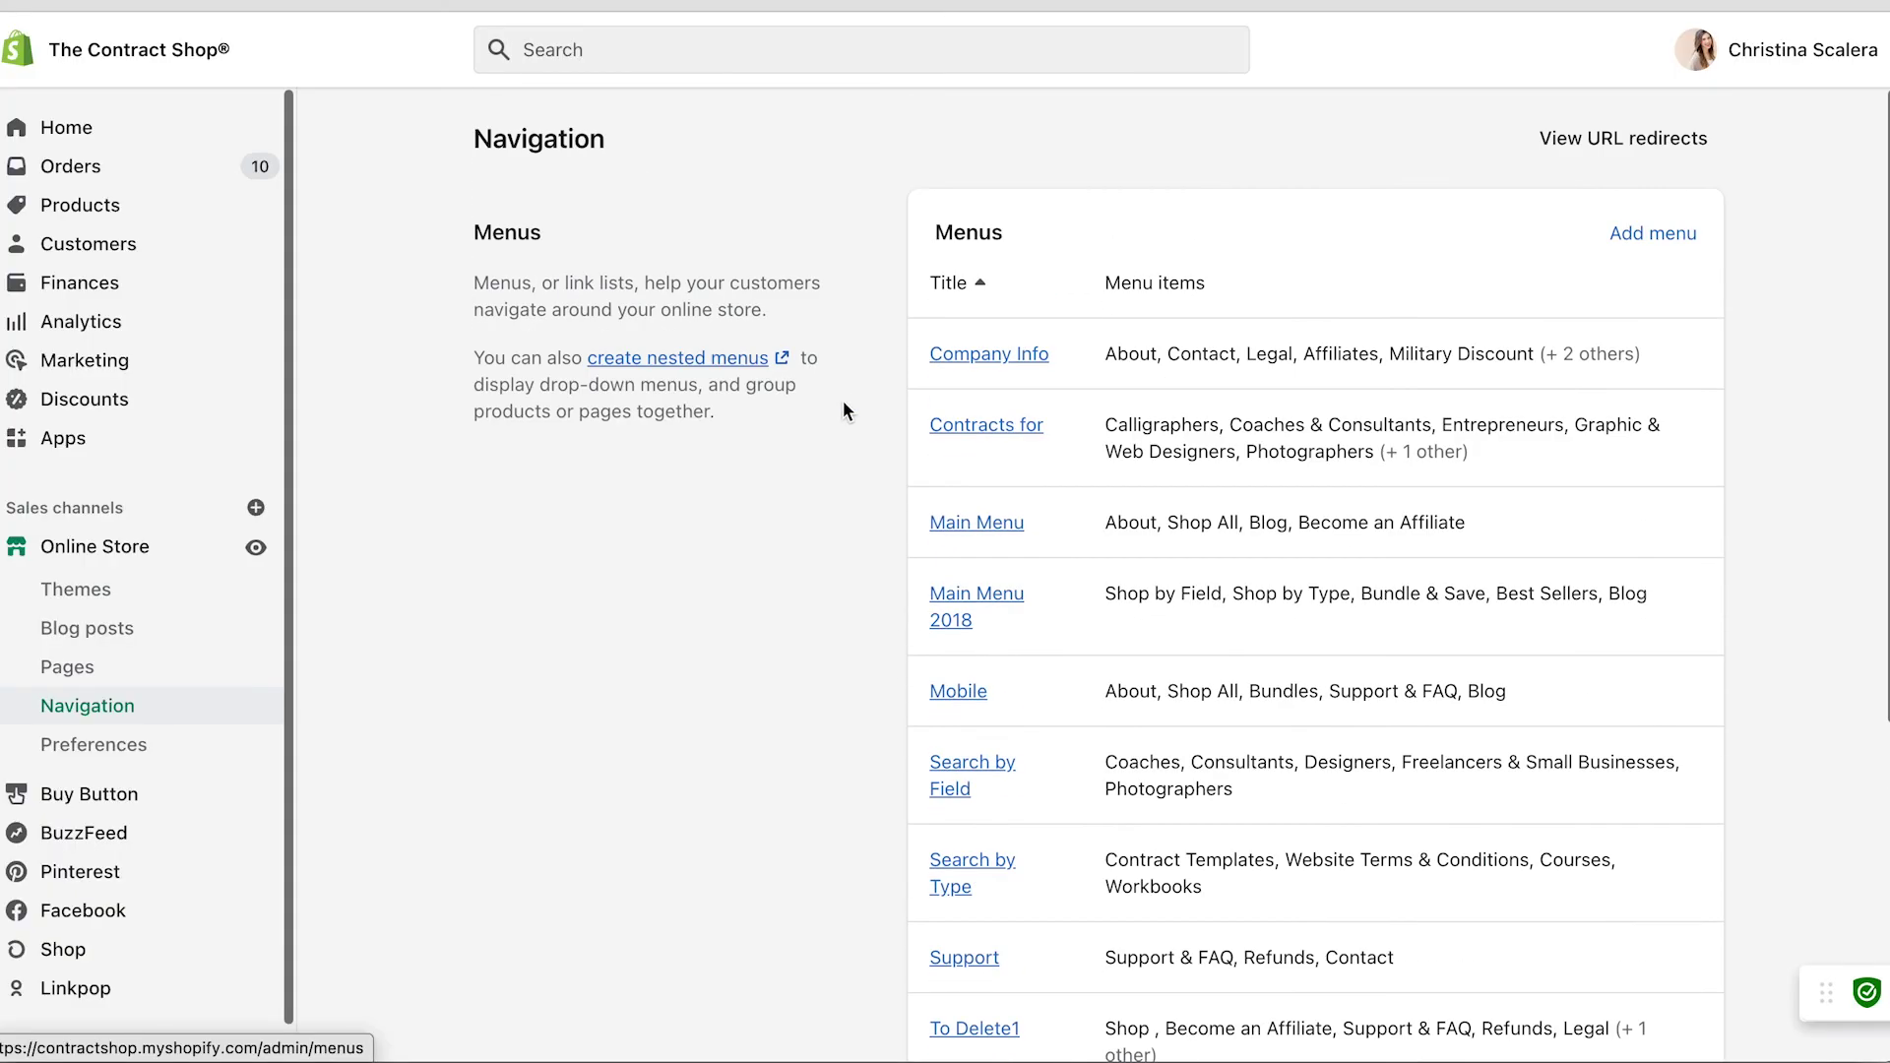
pyautogui.scroll(-1, 843, 411)
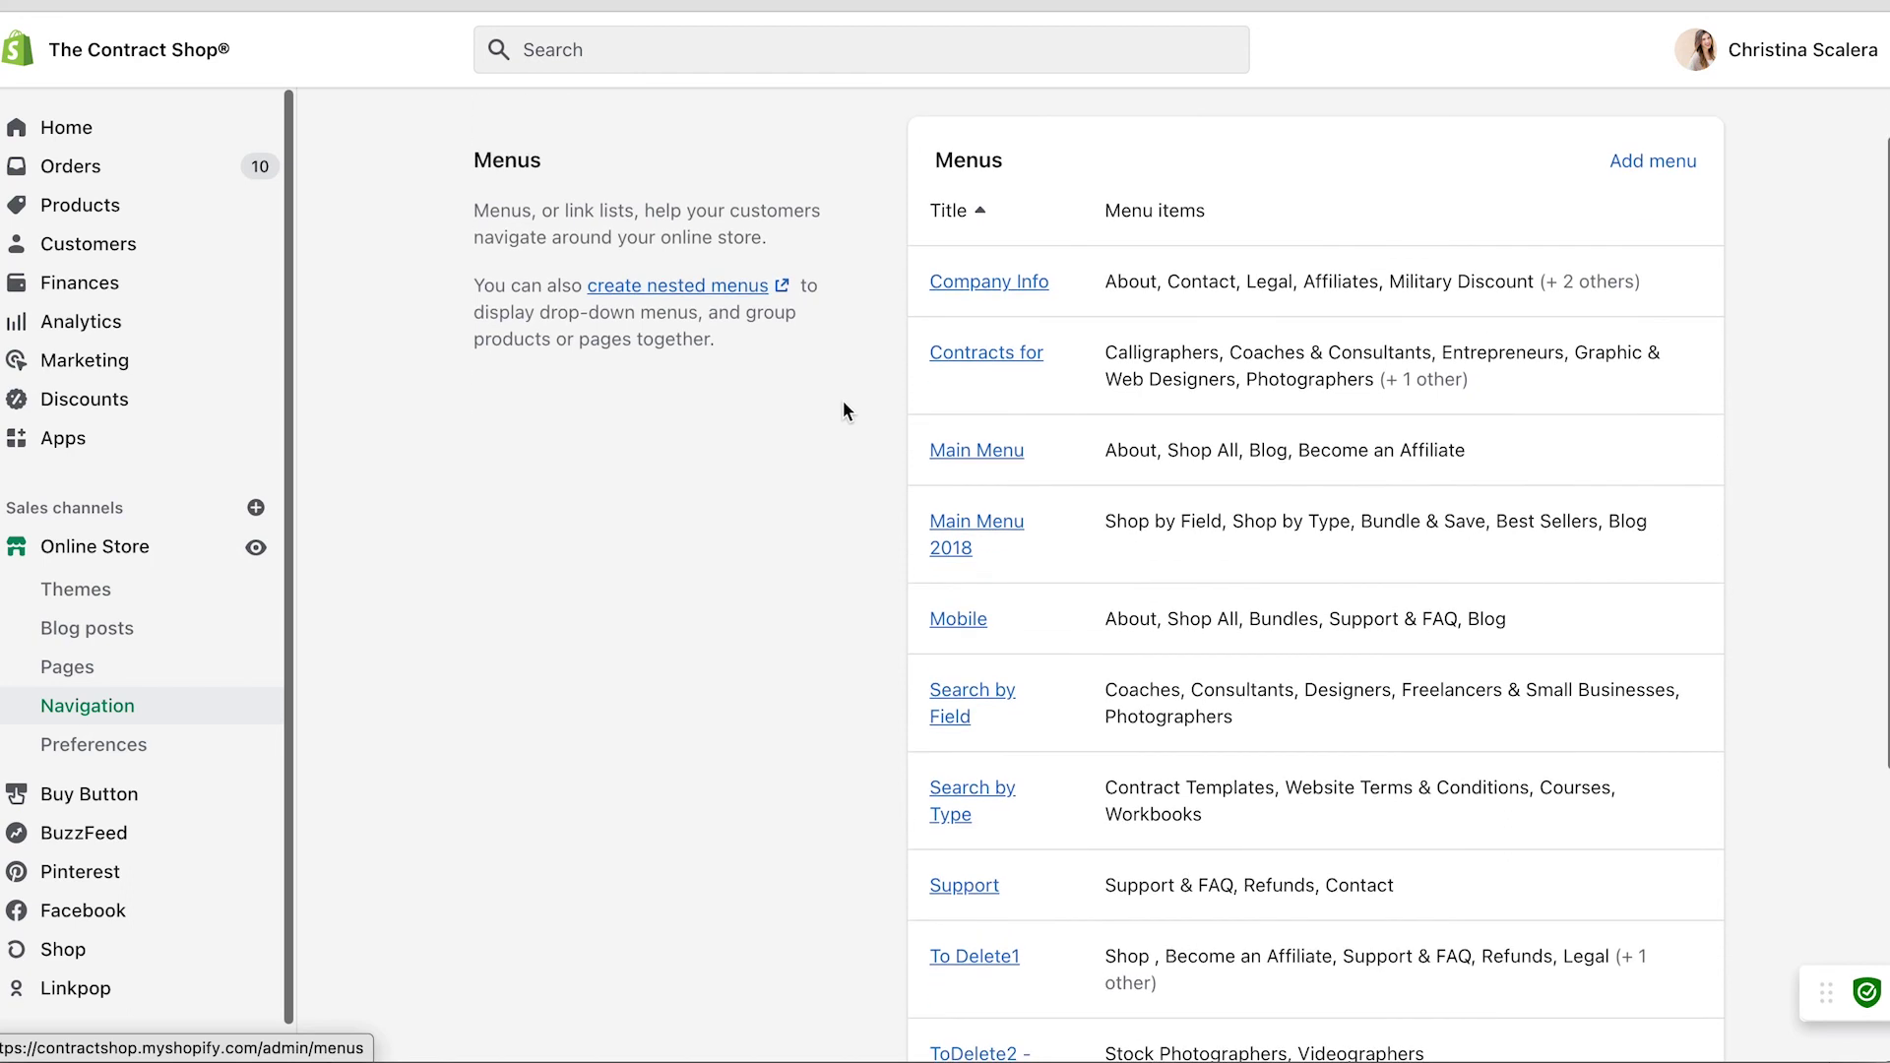